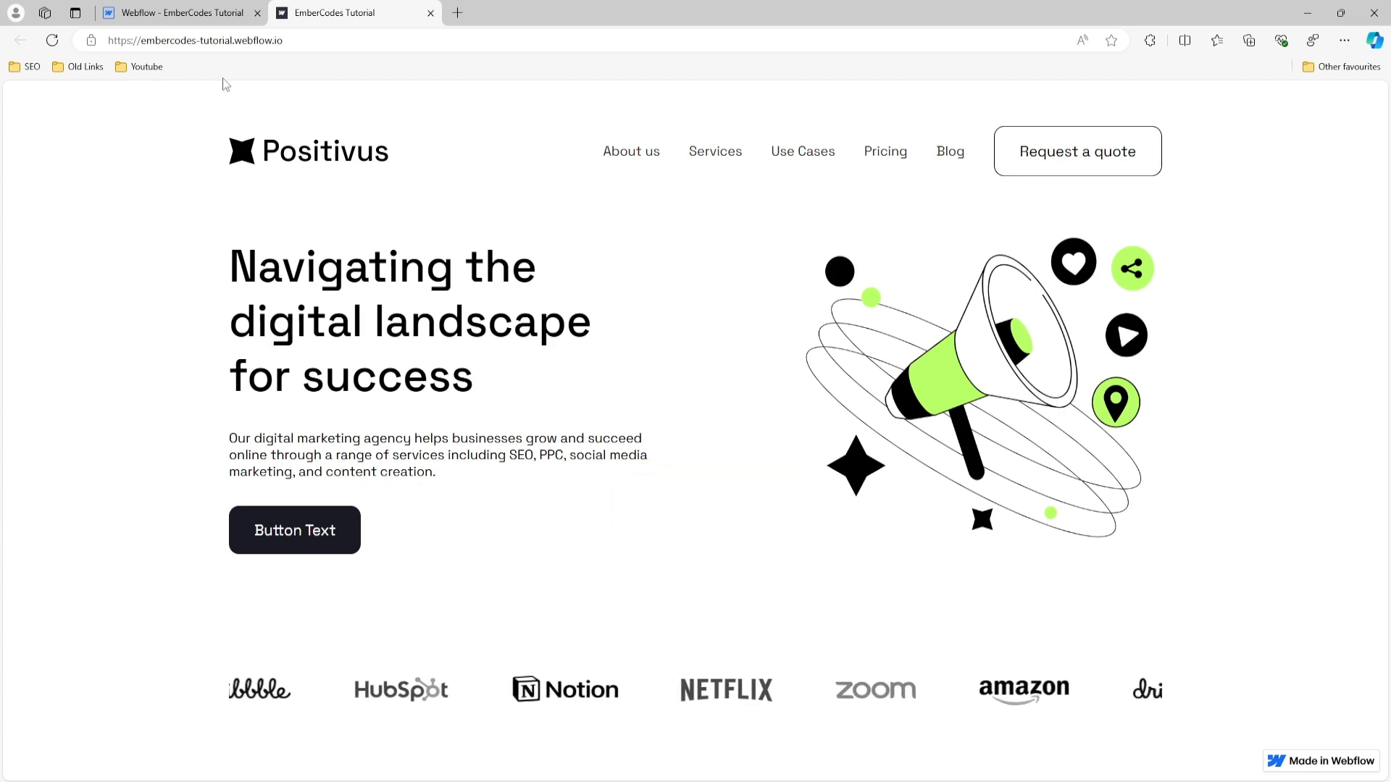
# - Examine the Positivus landing page design in Figma, from the hero and logo row down to the Contact Us section
pyautogui.click(181, 21)
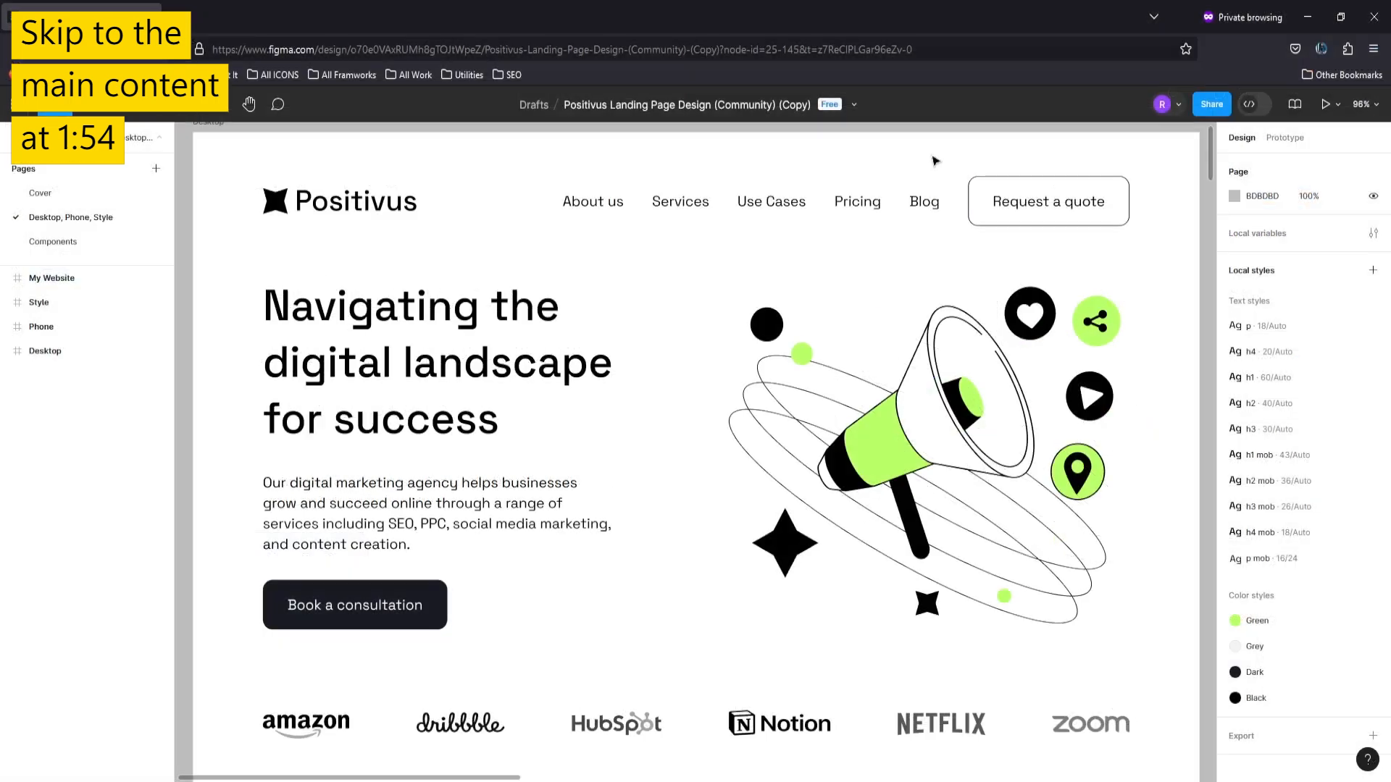
pyautogui.scroll(-2, 936, 174)
pyautogui.scroll(-5, 936, 190)
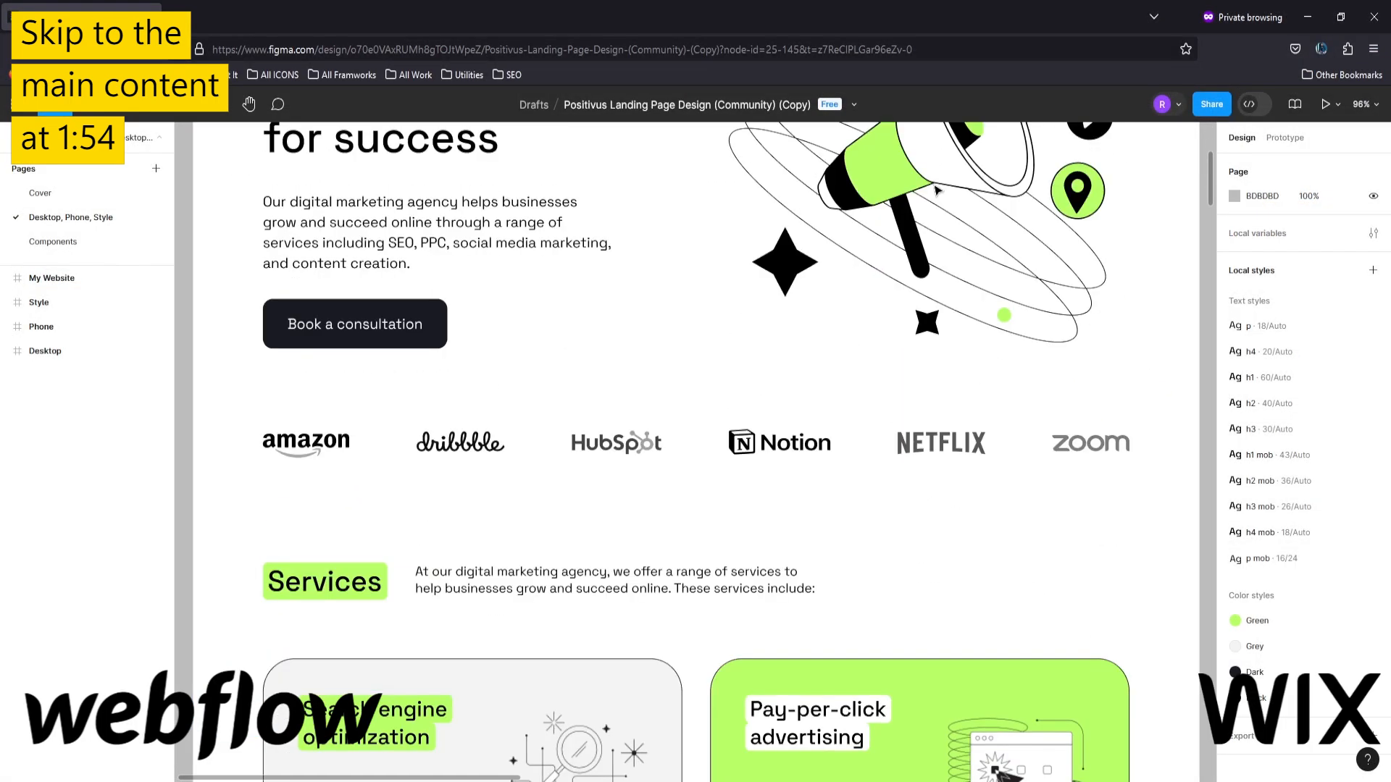
pyautogui.scroll(-10, 936, 190)
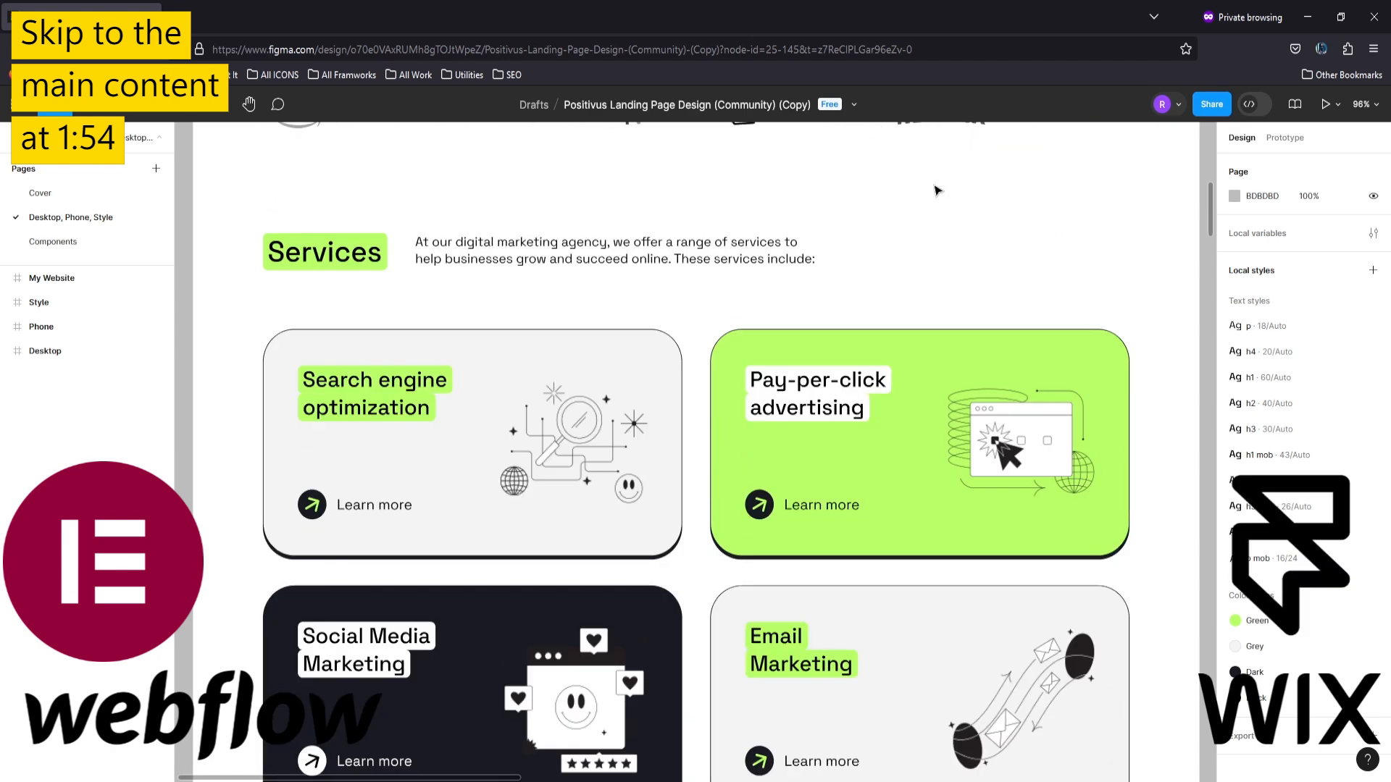
pyautogui.scroll(-11, 936, 190)
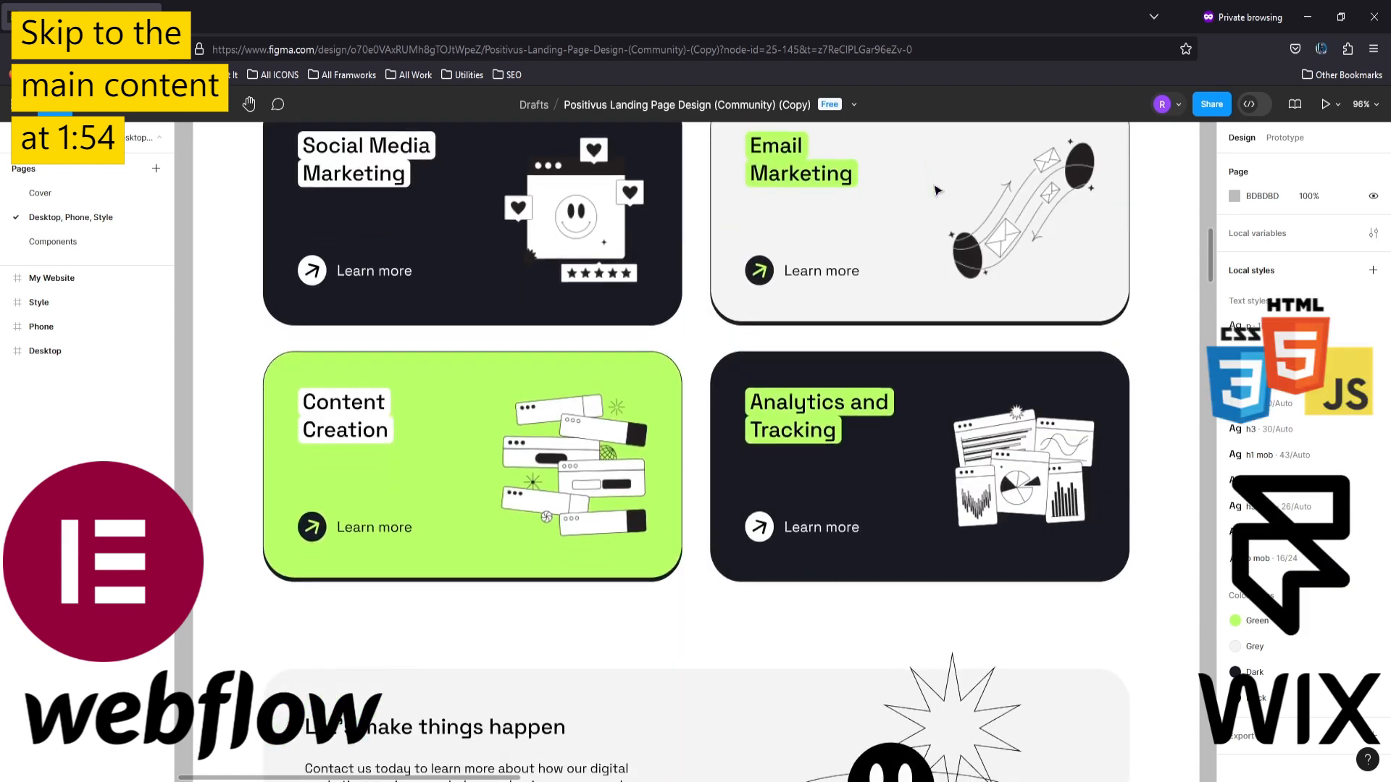
pyautogui.scroll(-11, 936, 190)
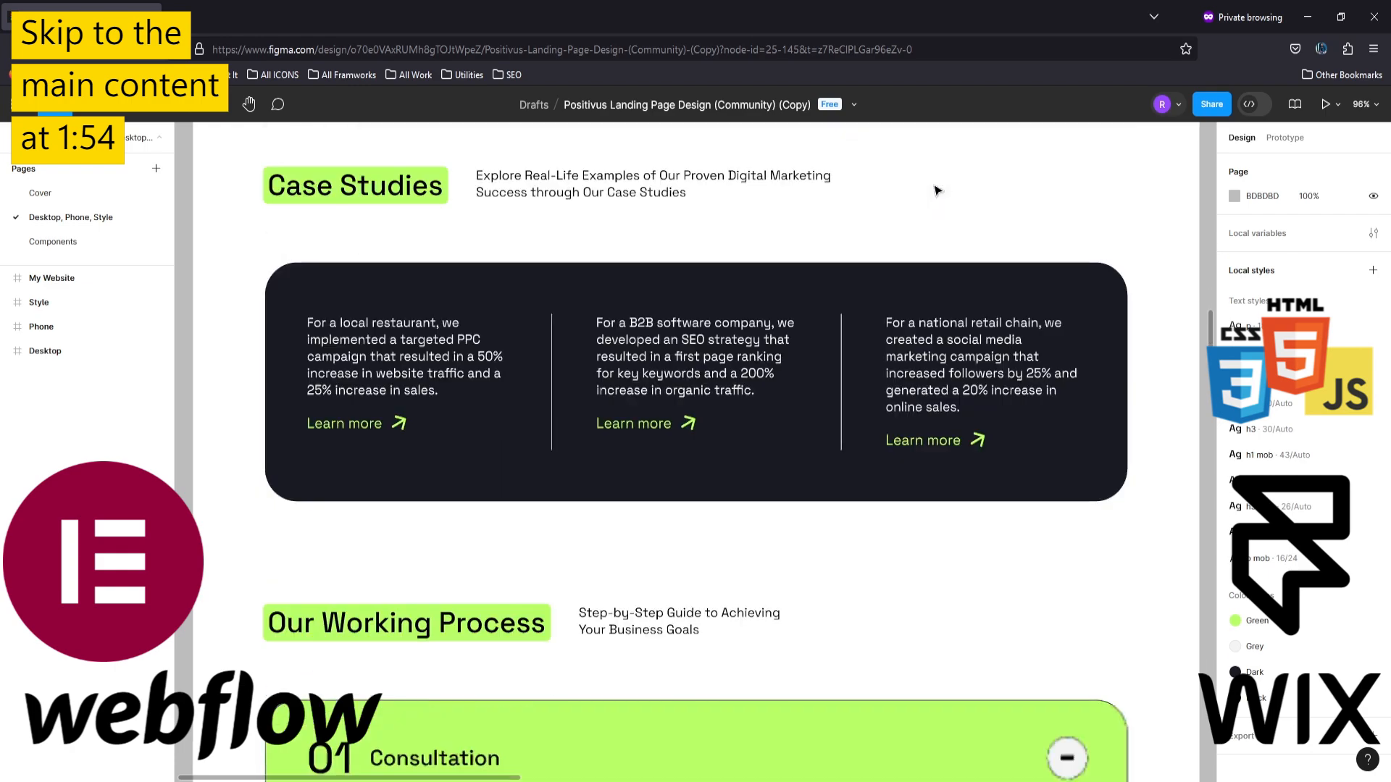
pyautogui.scroll(-8, 936, 190)
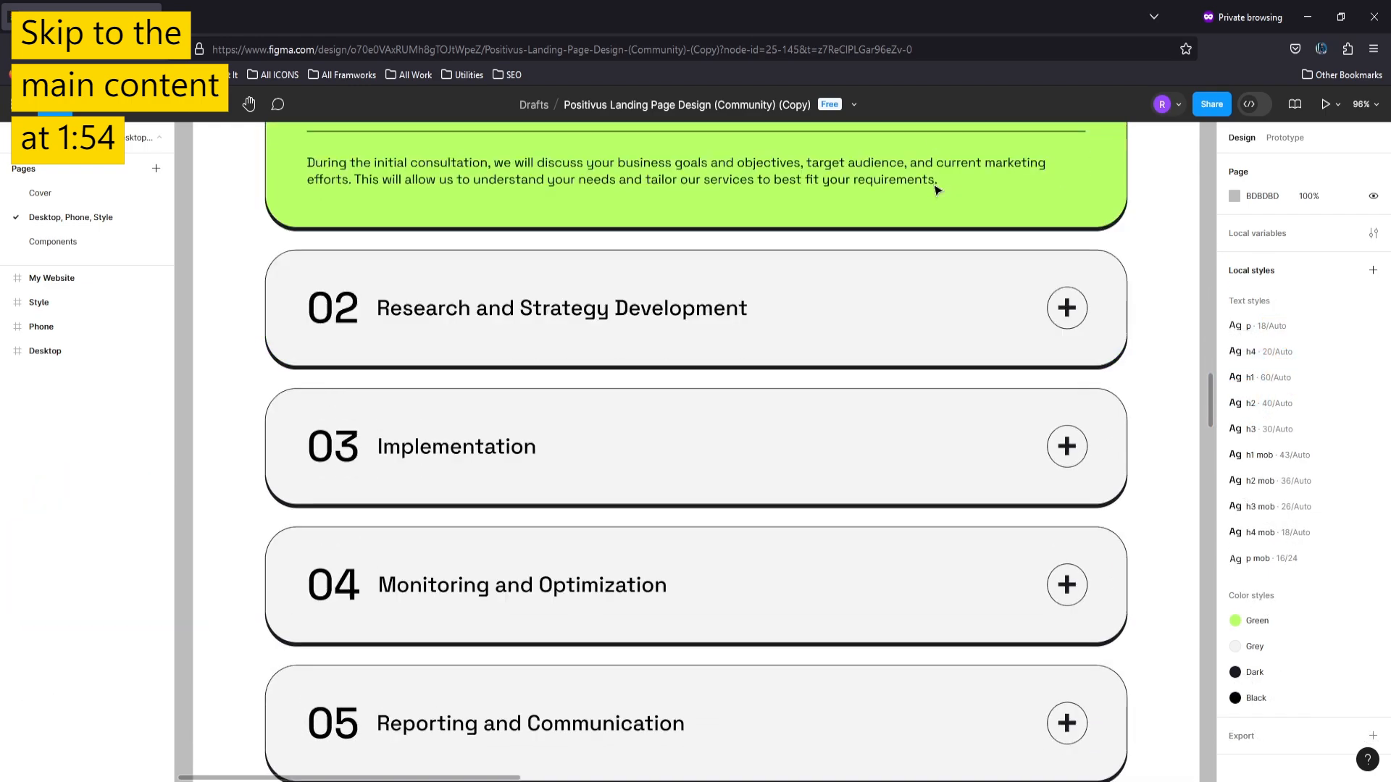
pyautogui.scroll(-15, 935, 190)
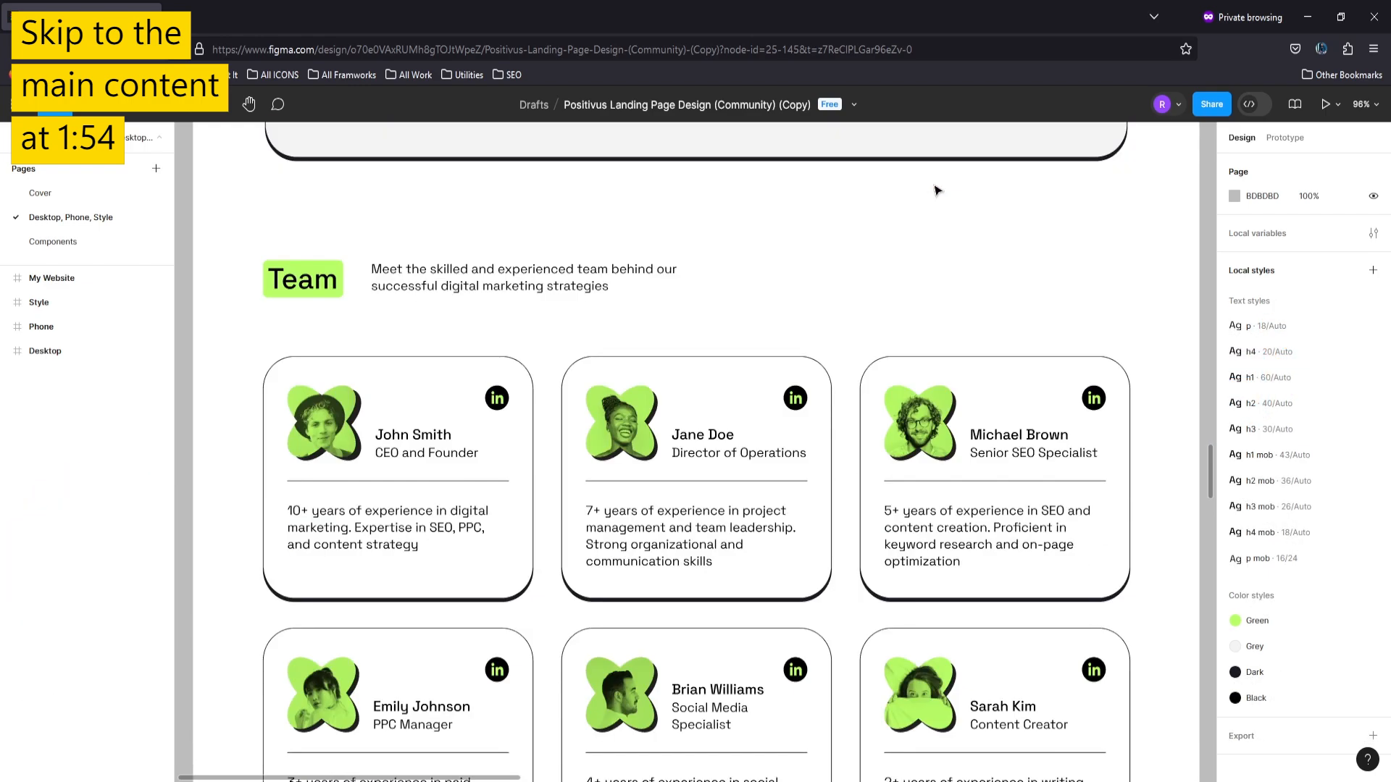
pyautogui.scroll(-8, 935, 190)
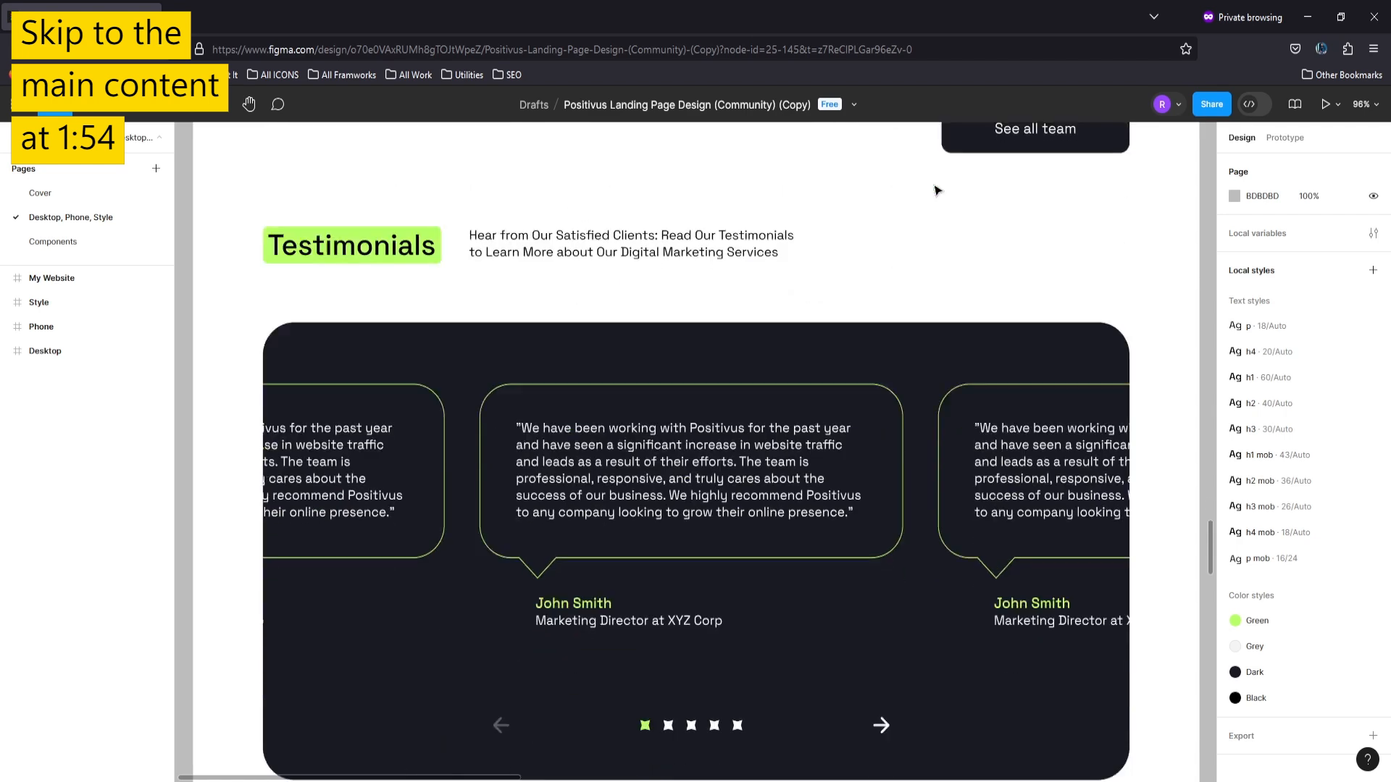
pyautogui.scroll(-8, 936, 189)
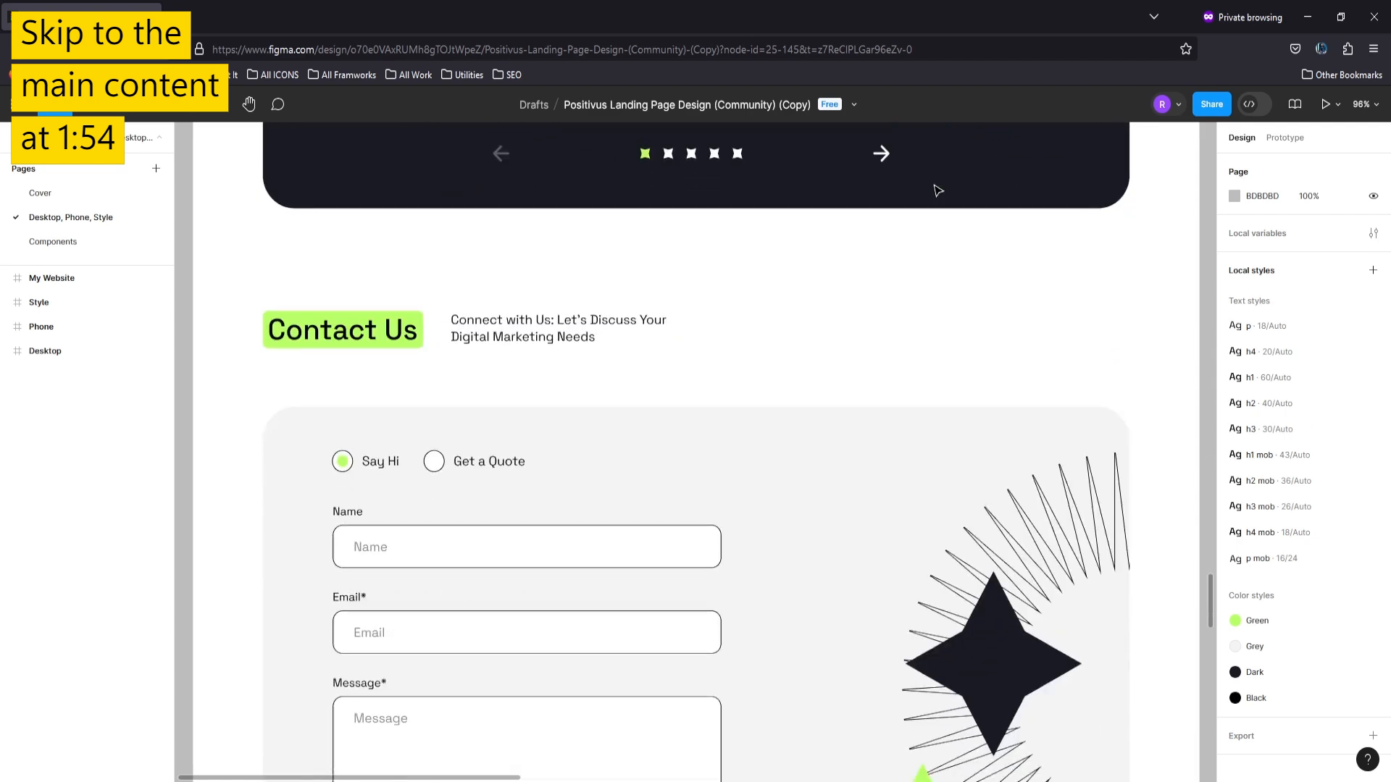
pyautogui.scroll(-4, 936, 189)
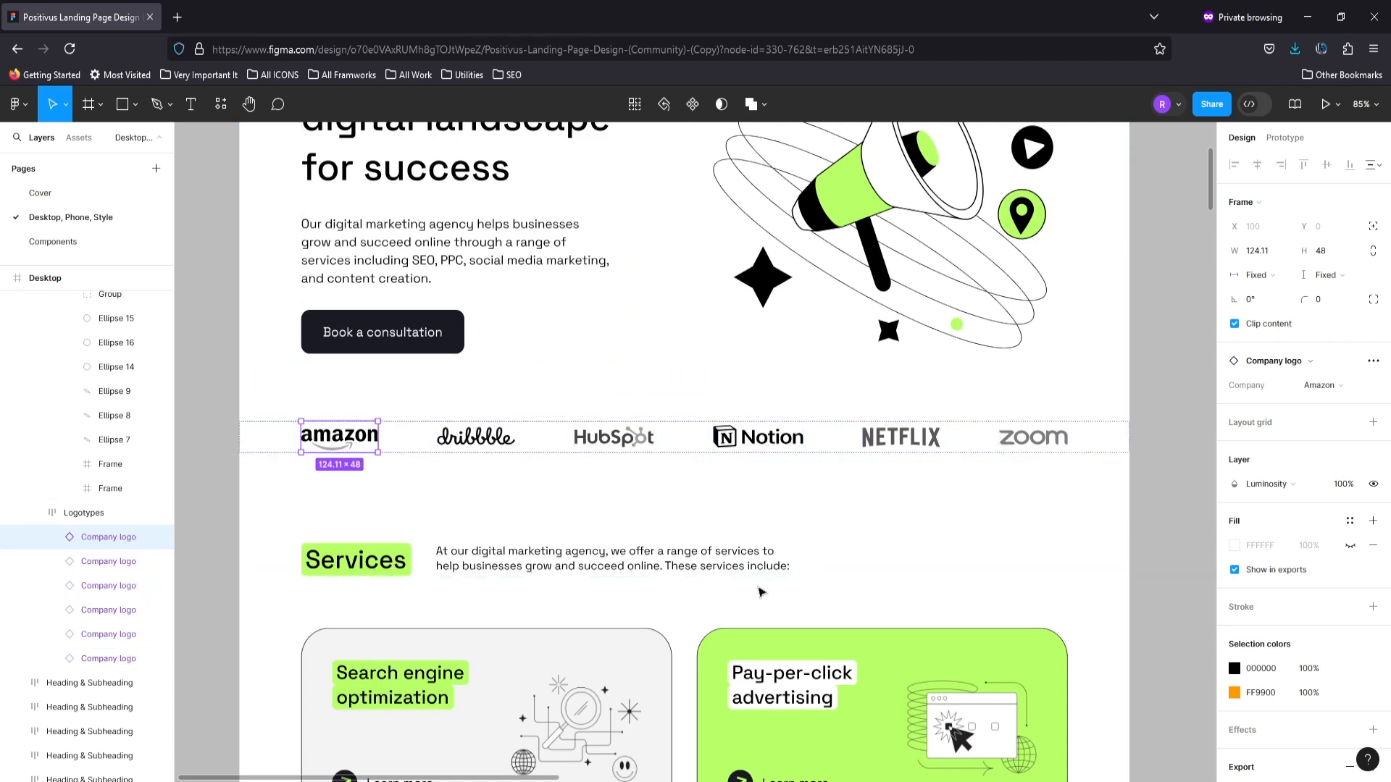
# - Switch to Webflow and add a new section to the page body below the hero section
pyautogui.moveTo(746, 781)
pyautogui.click(745, 728)
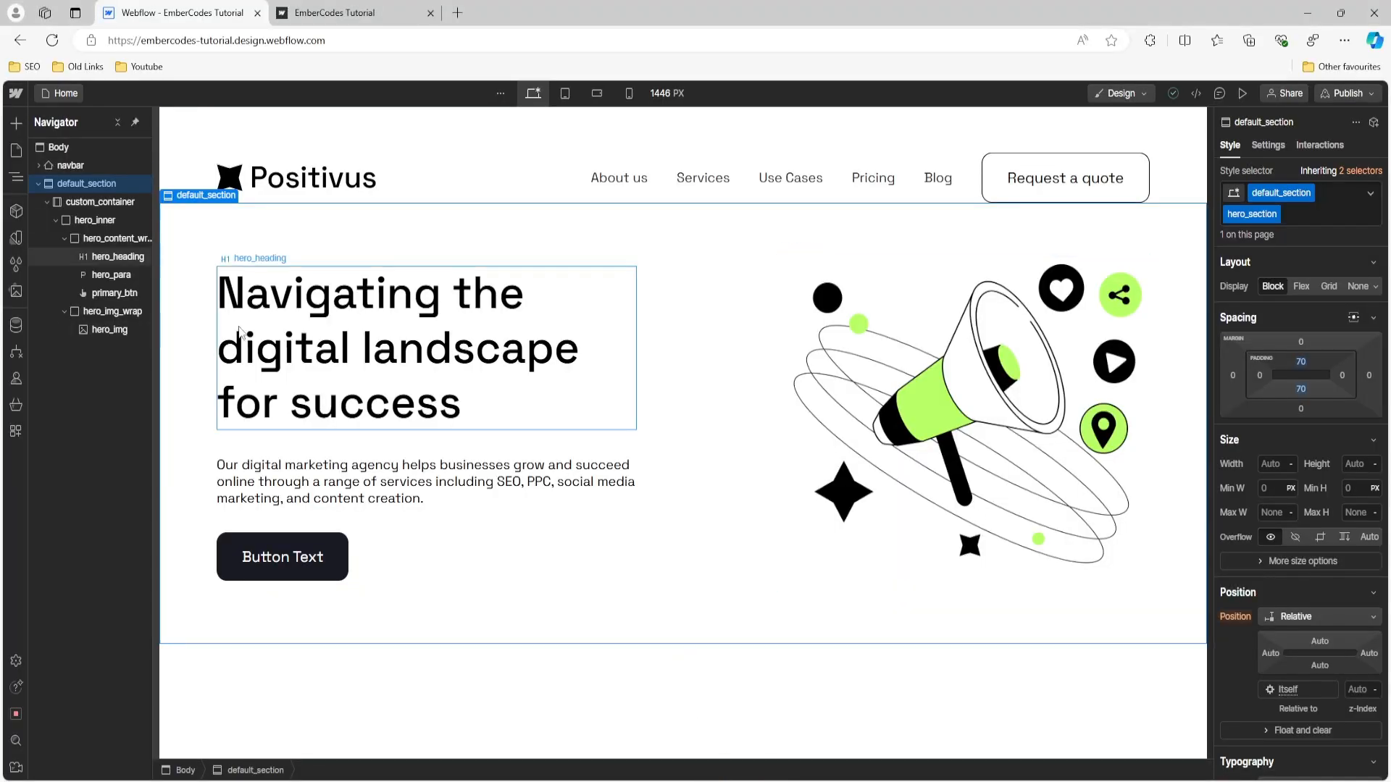
pyautogui.click(38, 184)
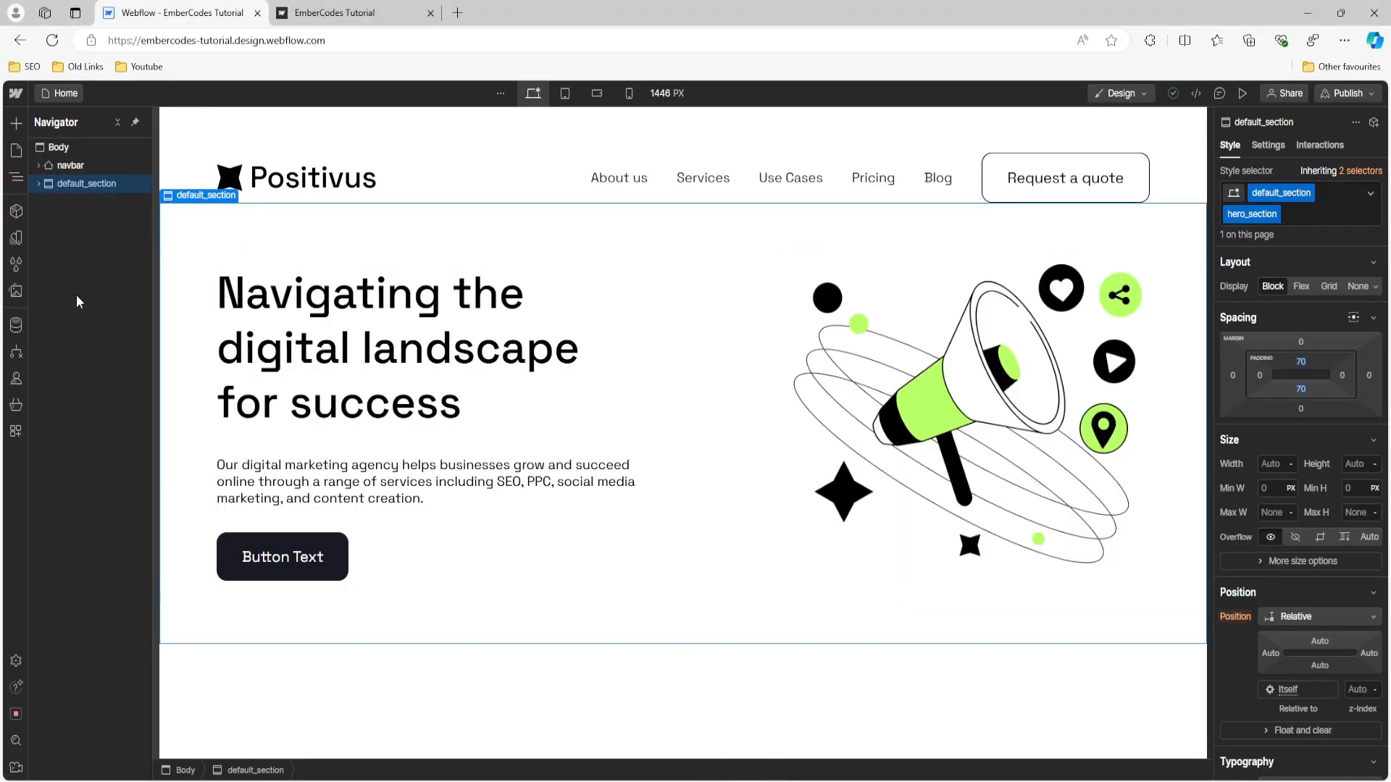
pyautogui.click(63, 148)
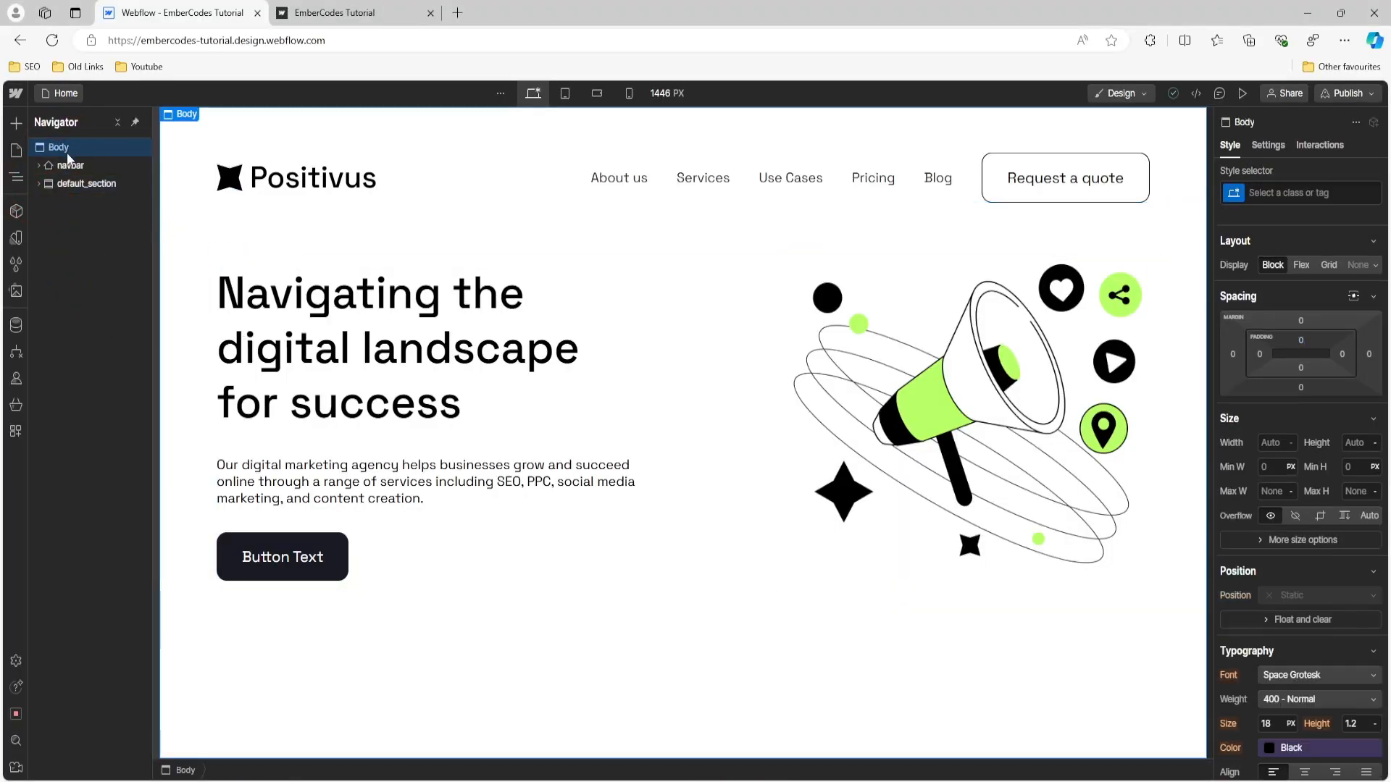
pyautogui.click(16, 124)
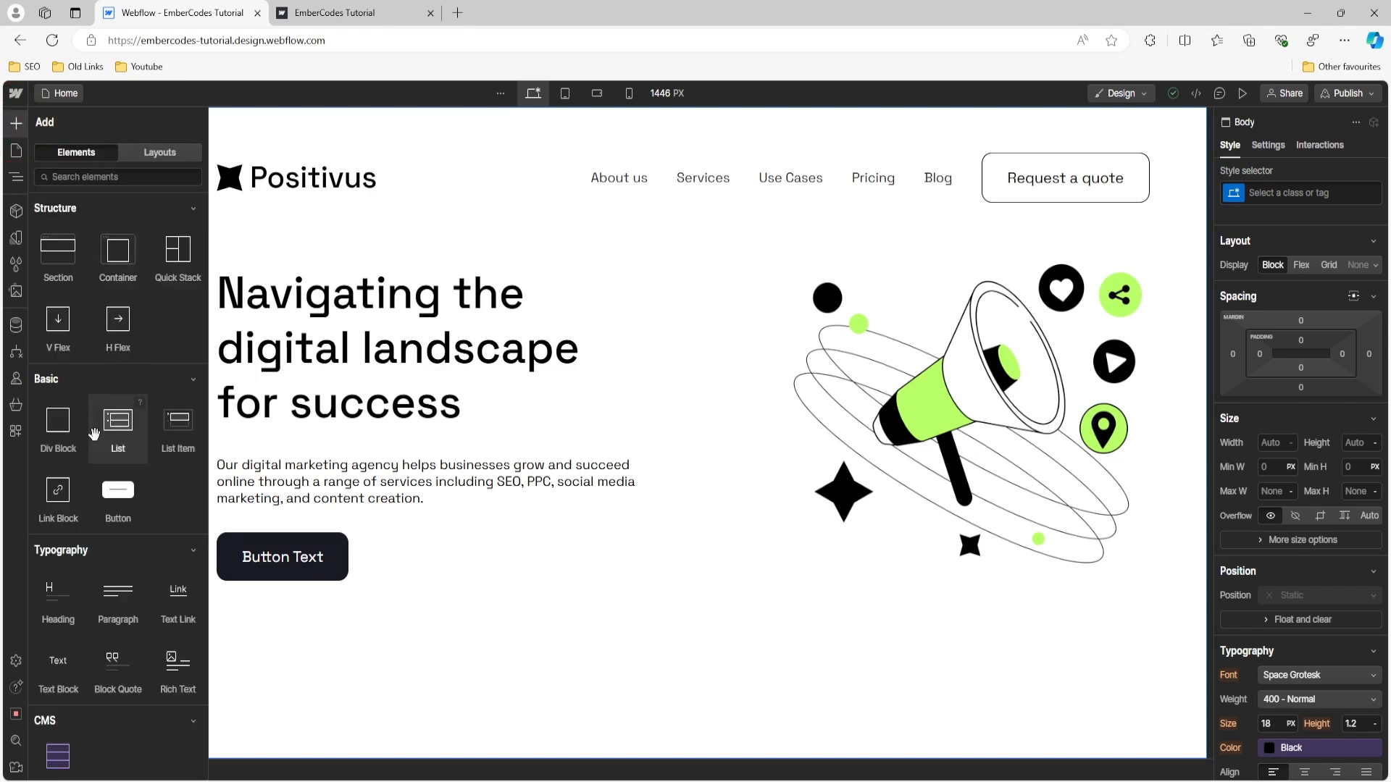
pyautogui.click(69, 266)
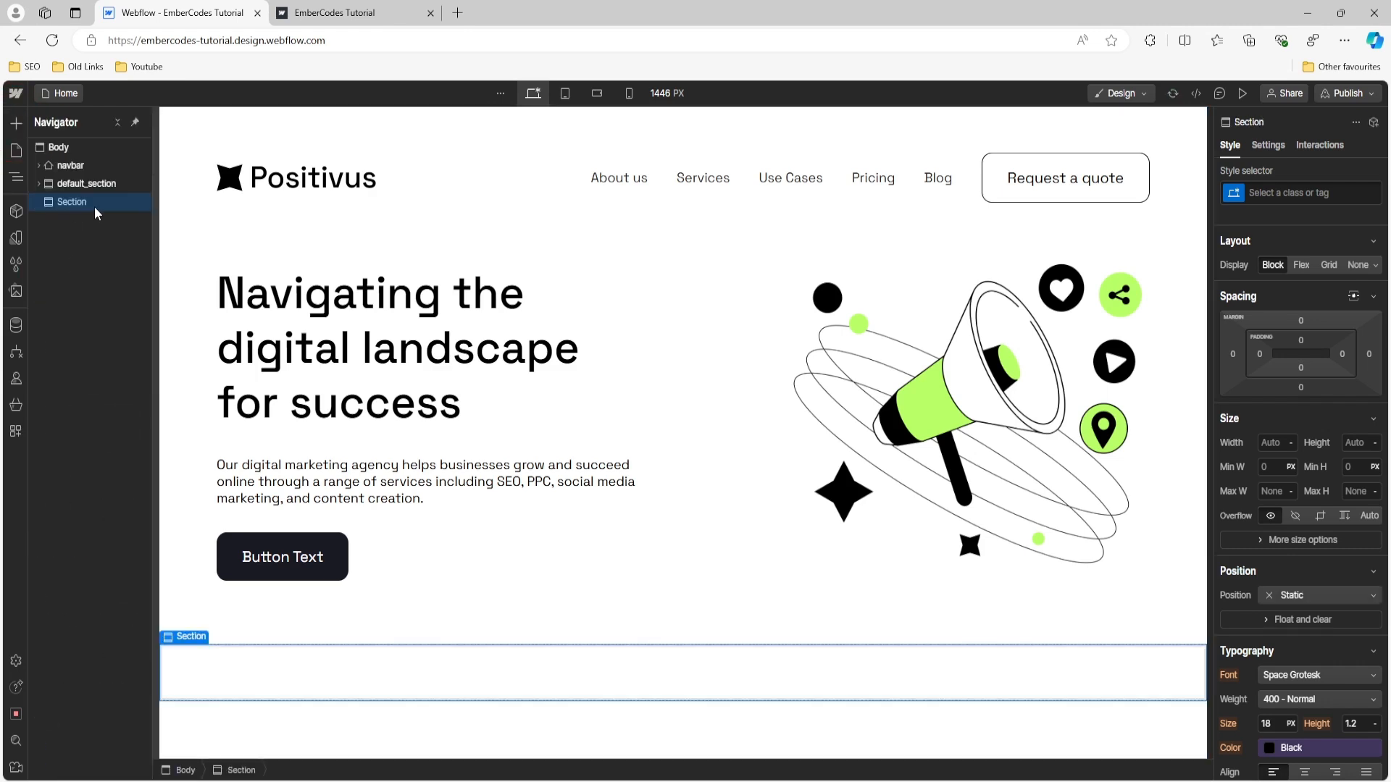
# - Give the new section the existing class default_section and a new combo class logo_slider_section
pyautogui.click(1304, 192)
pyautogui.write('de3')
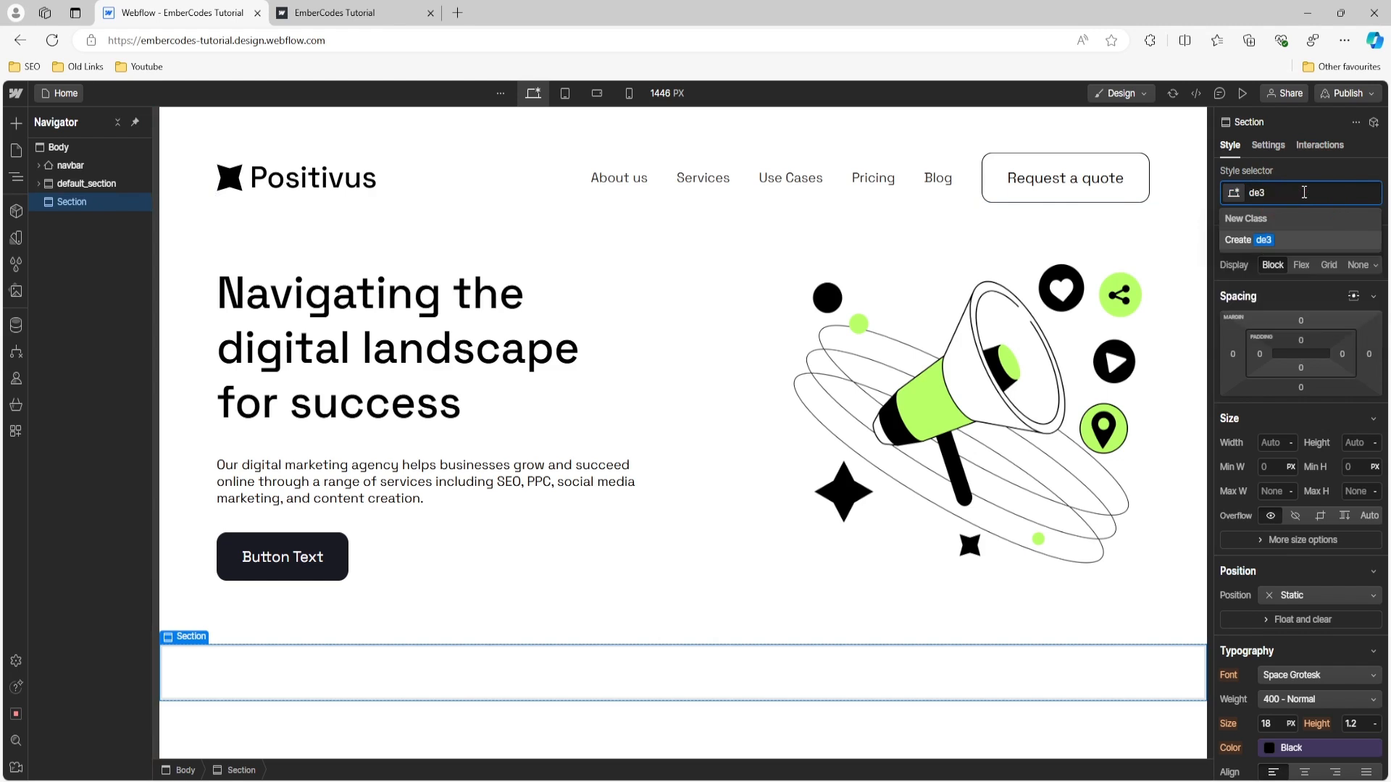
pyautogui.press('BackSpace')
pyautogui.press('Down')
pyautogui.press('Return')
pyautogui.click(1337, 191)
pyautogui.write('lo')
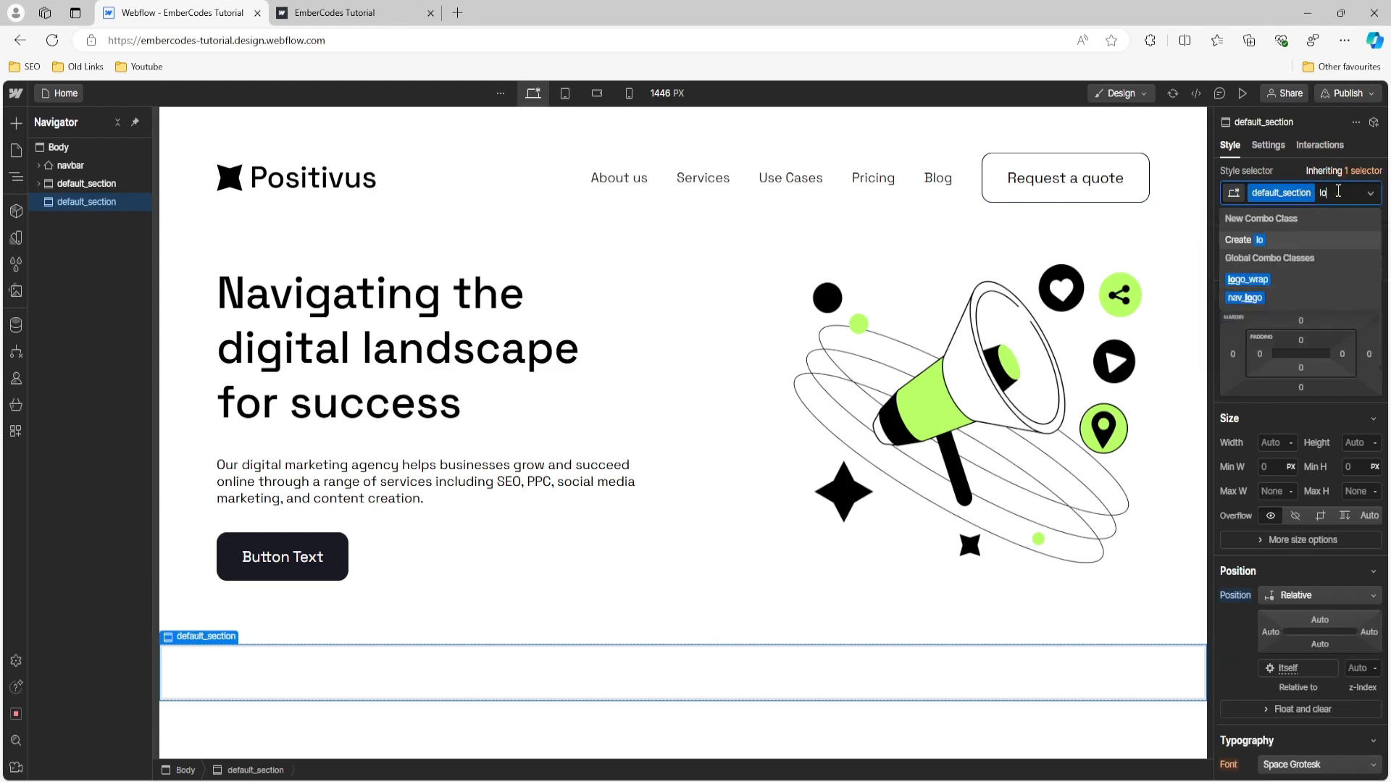
pyautogui.write('go_slider_section')
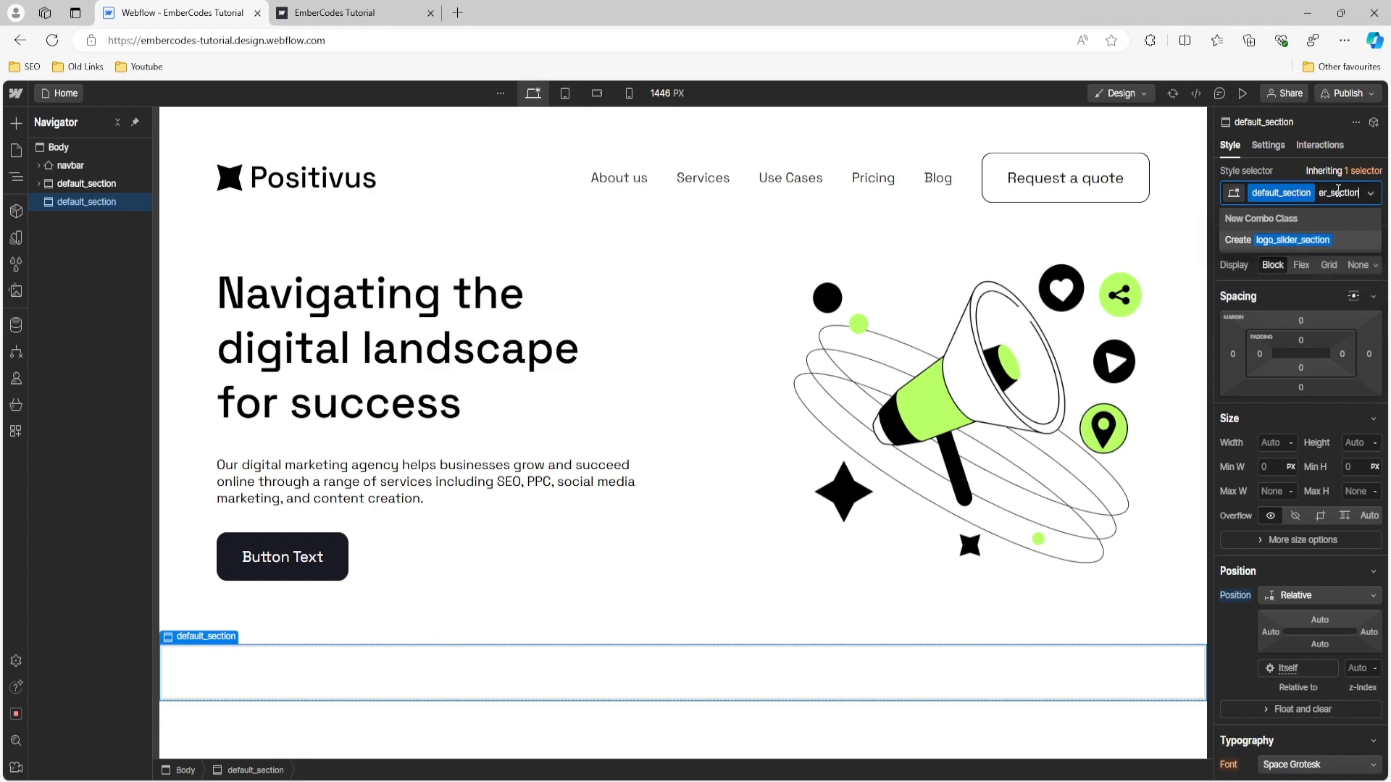
pyautogui.press('Return')
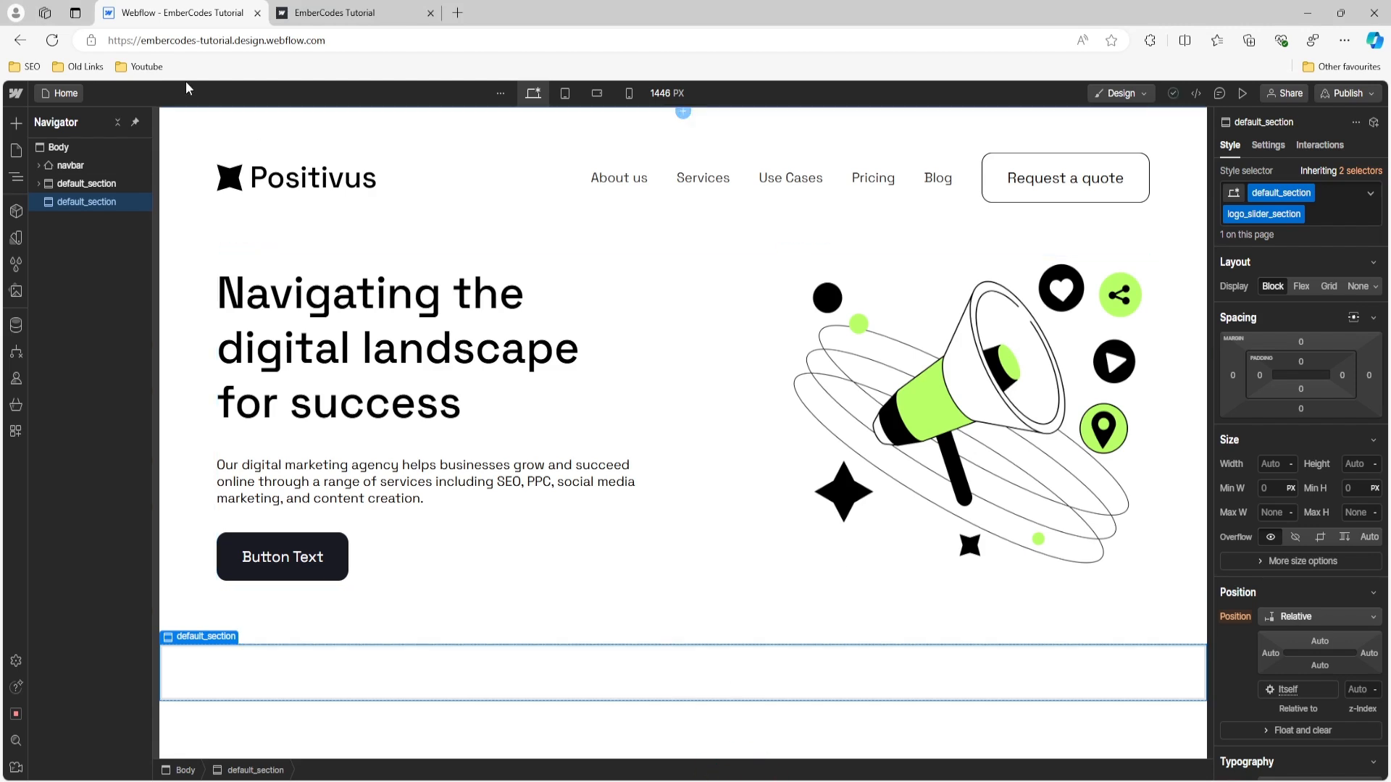
# - Add a container inside the new section and assign it the existing class custom_container
pyautogui.click(13, 125)
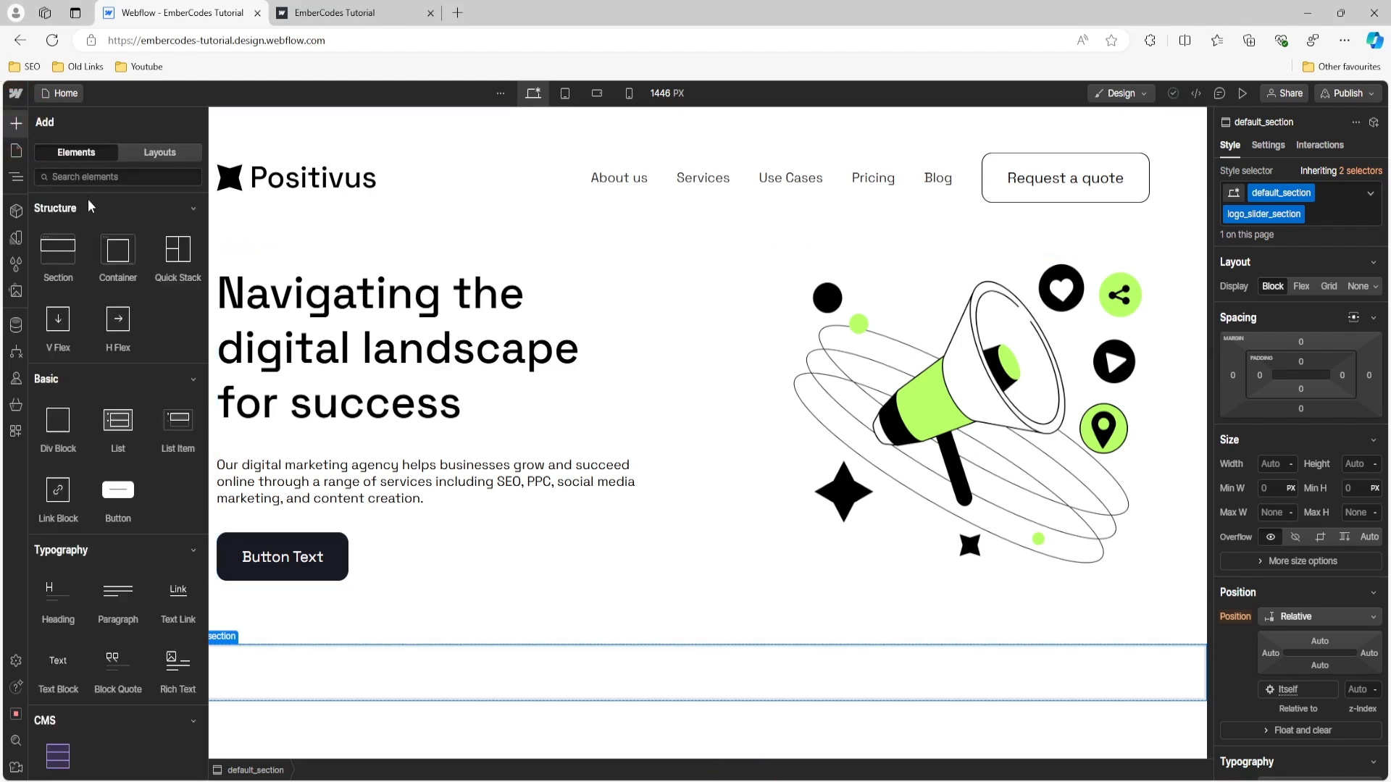
pyautogui.click(110, 246)
pyautogui.click(1322, 190)
pyautogui.write('c')
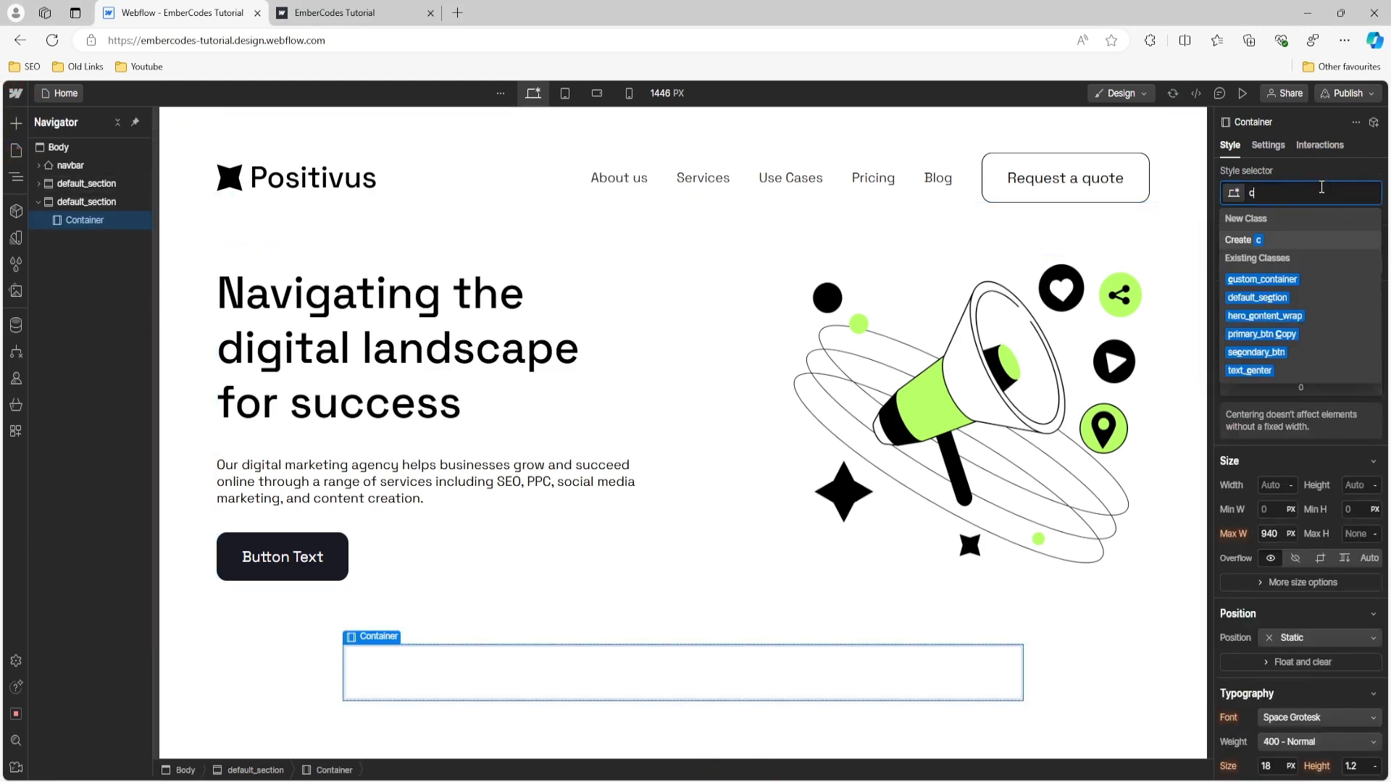
pyautogui.write('ust')
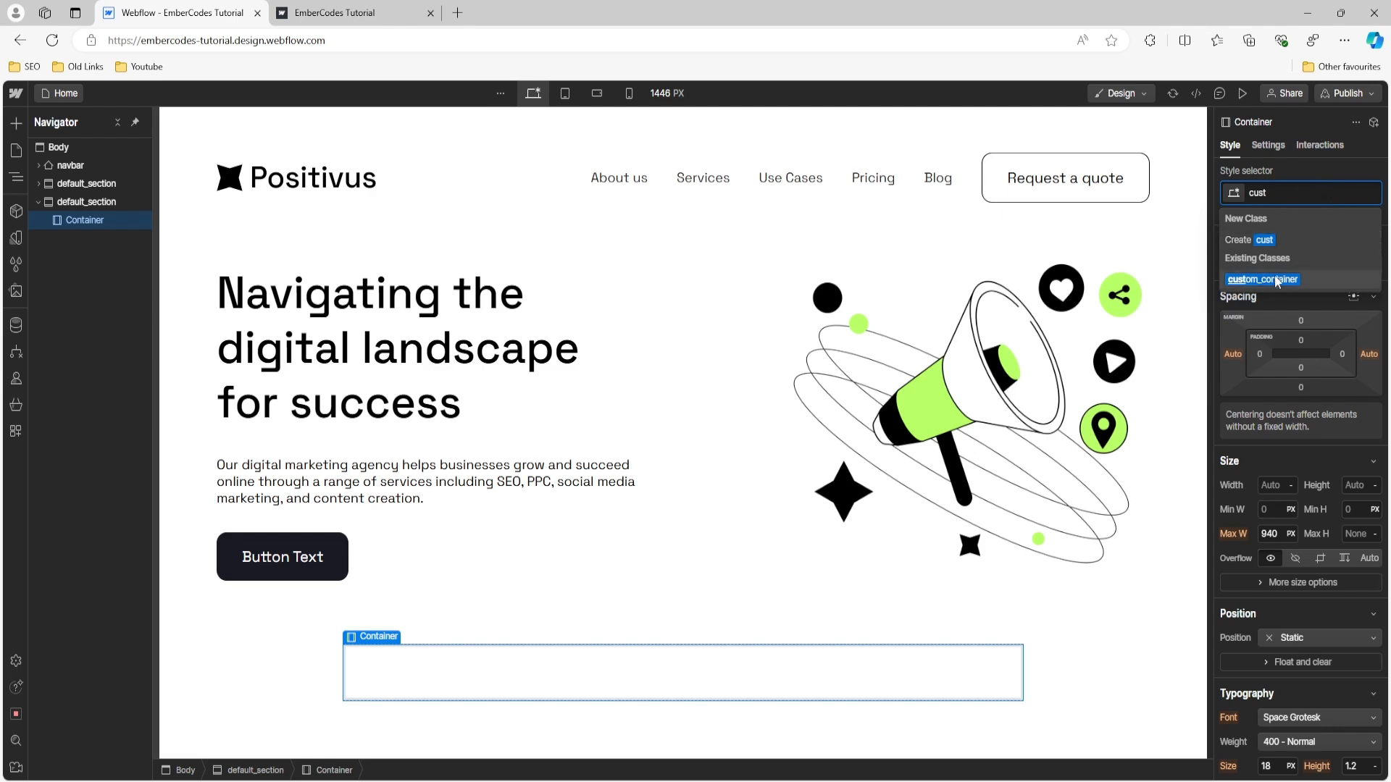
pyautogui.click(1277, 279)
# - Add a div block inside the new section's custom_container and give it the class logo_inner
pyautogui.click(16, 123)
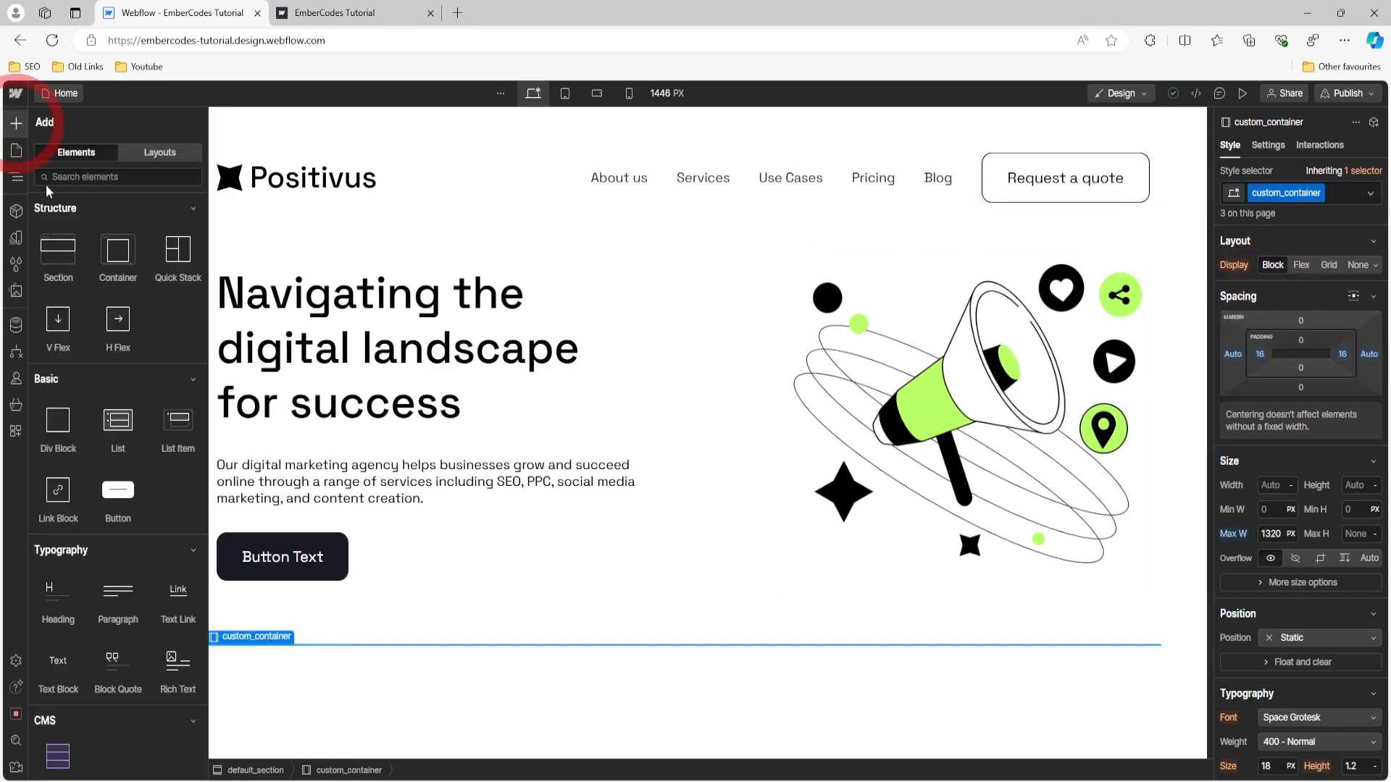
pyautogui.click(63, 430)
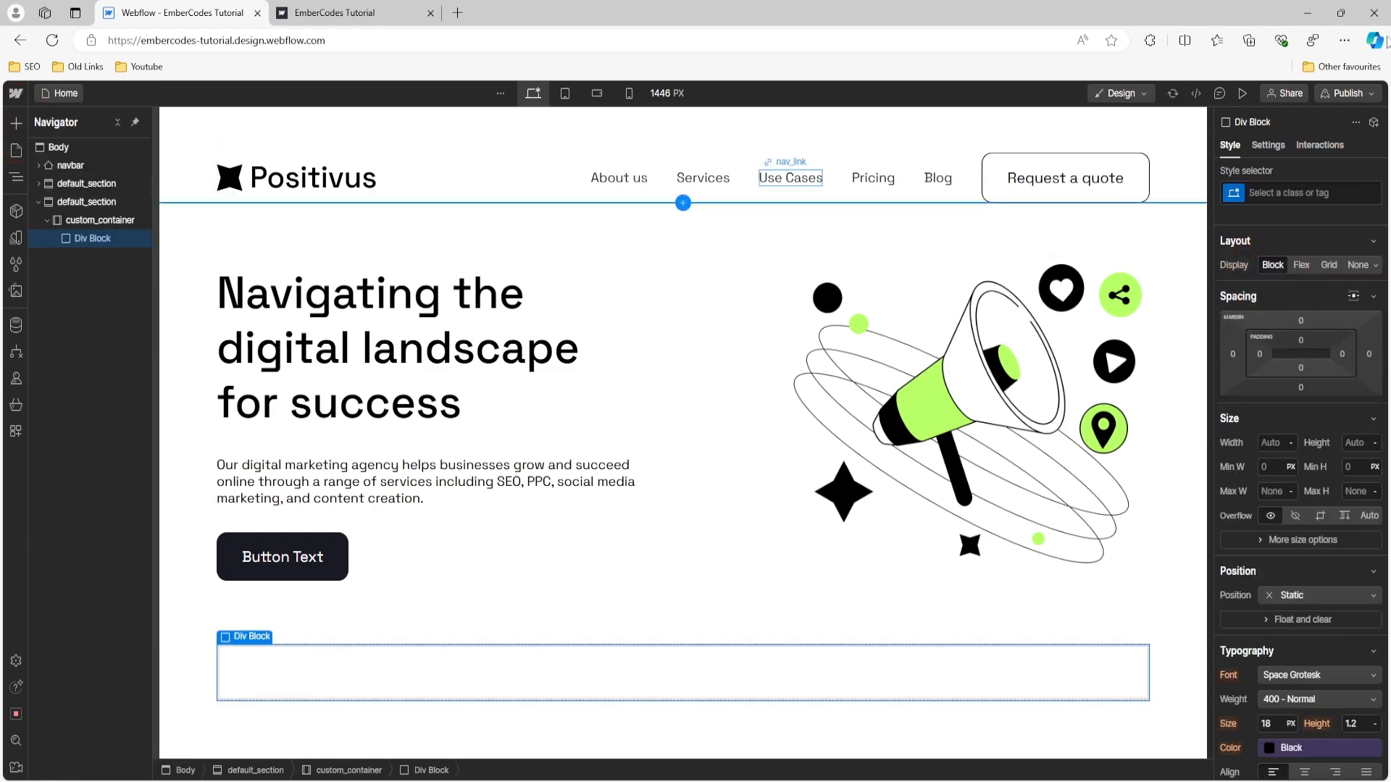
pyautogui.click(1312, 194)
pyautogui.write('logo_i')
pyautogui.press('Return')
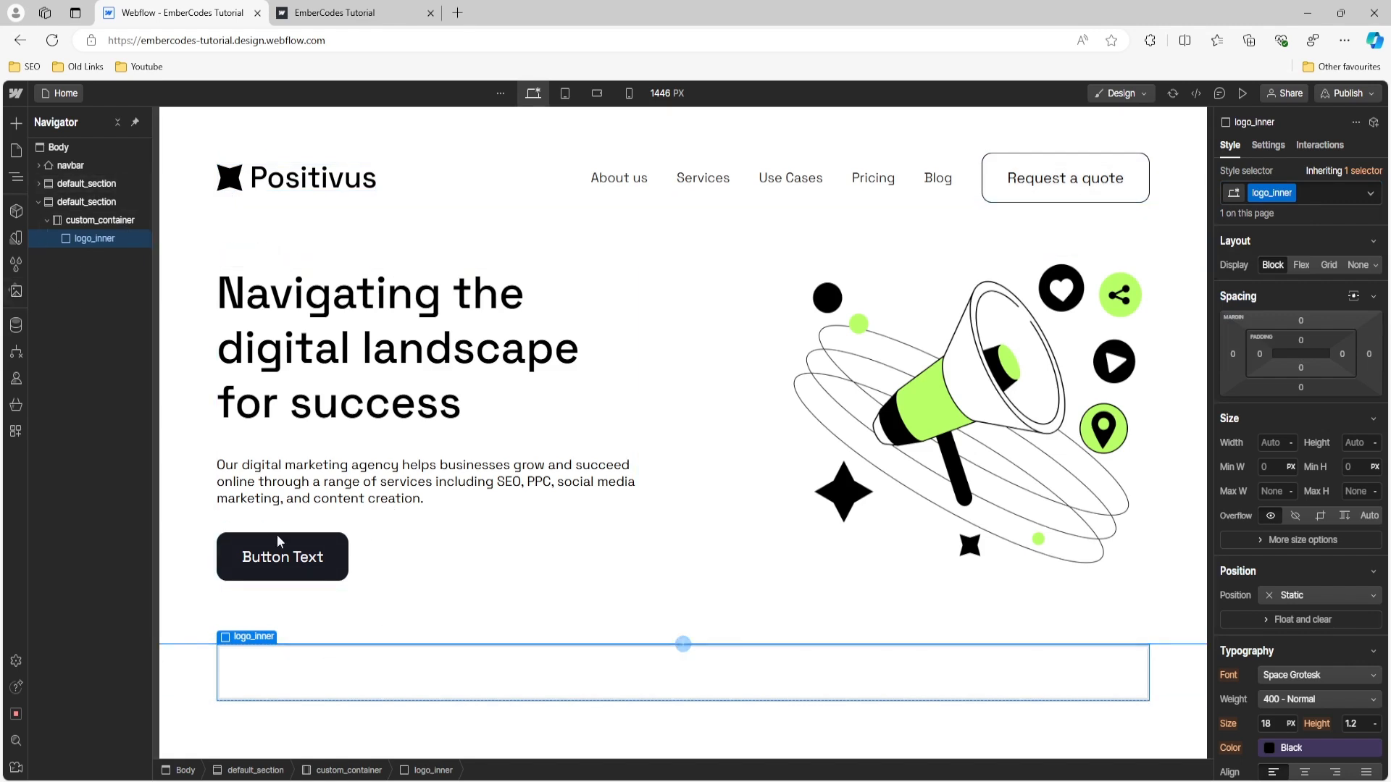
# - Add a div block inside logo_inner and give it the class logo_slider
pyautogui.click(16, 123)
pyautogui.click(61, 424)
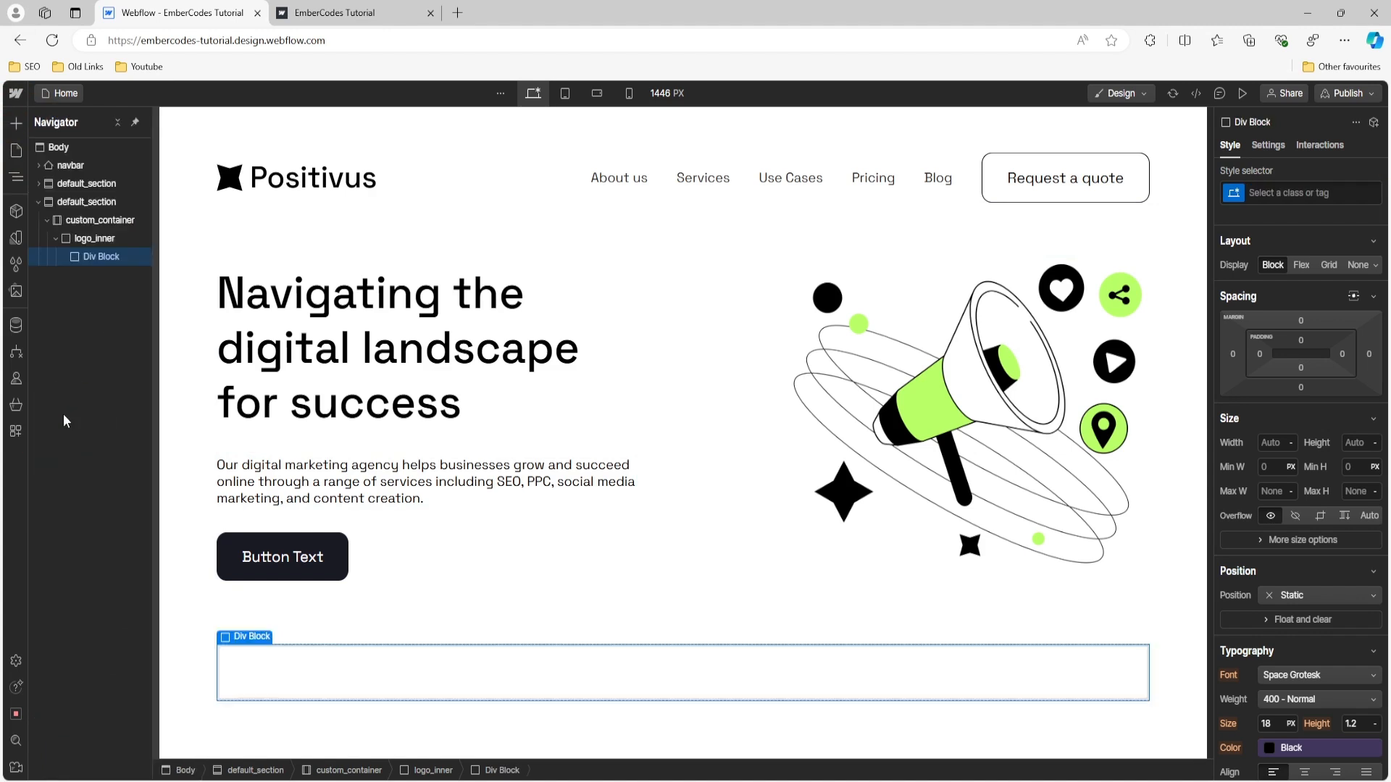
pyautogui.click(1282, 194)
pyautogui.write('logo_sli')
pyautogui.press('Return')
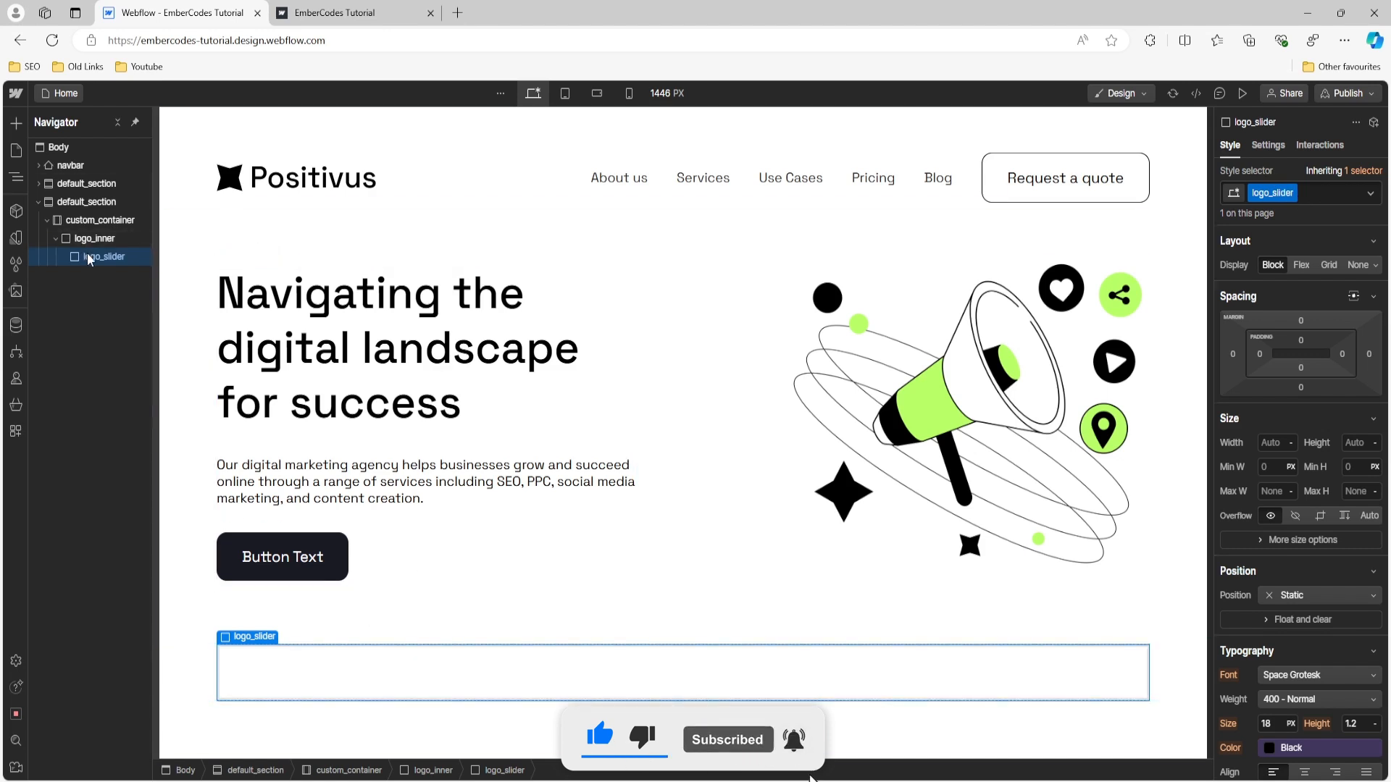
# - Add a div block inside logo_slider and give it the class logo_img_wrap
pyautogui.click(16, 124)
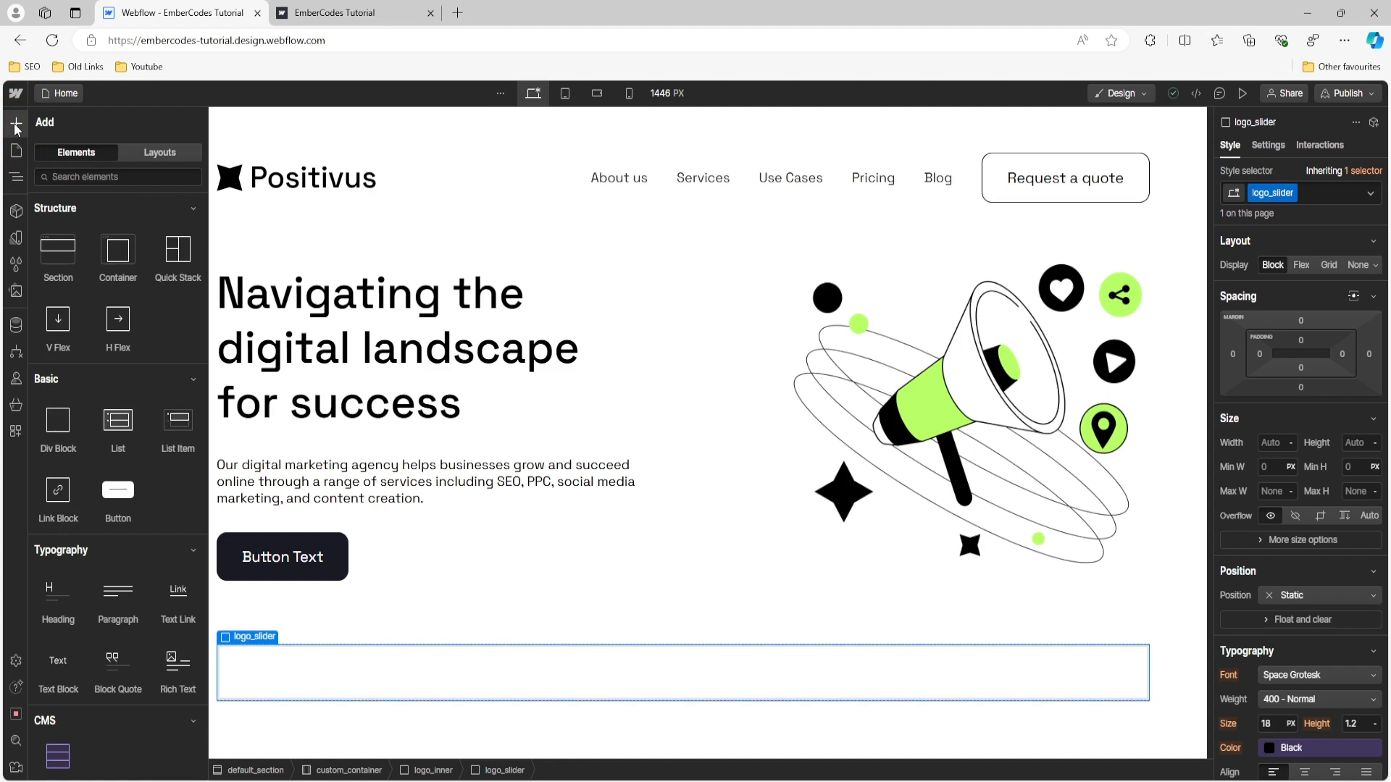
pyautogui.click(63, 430)
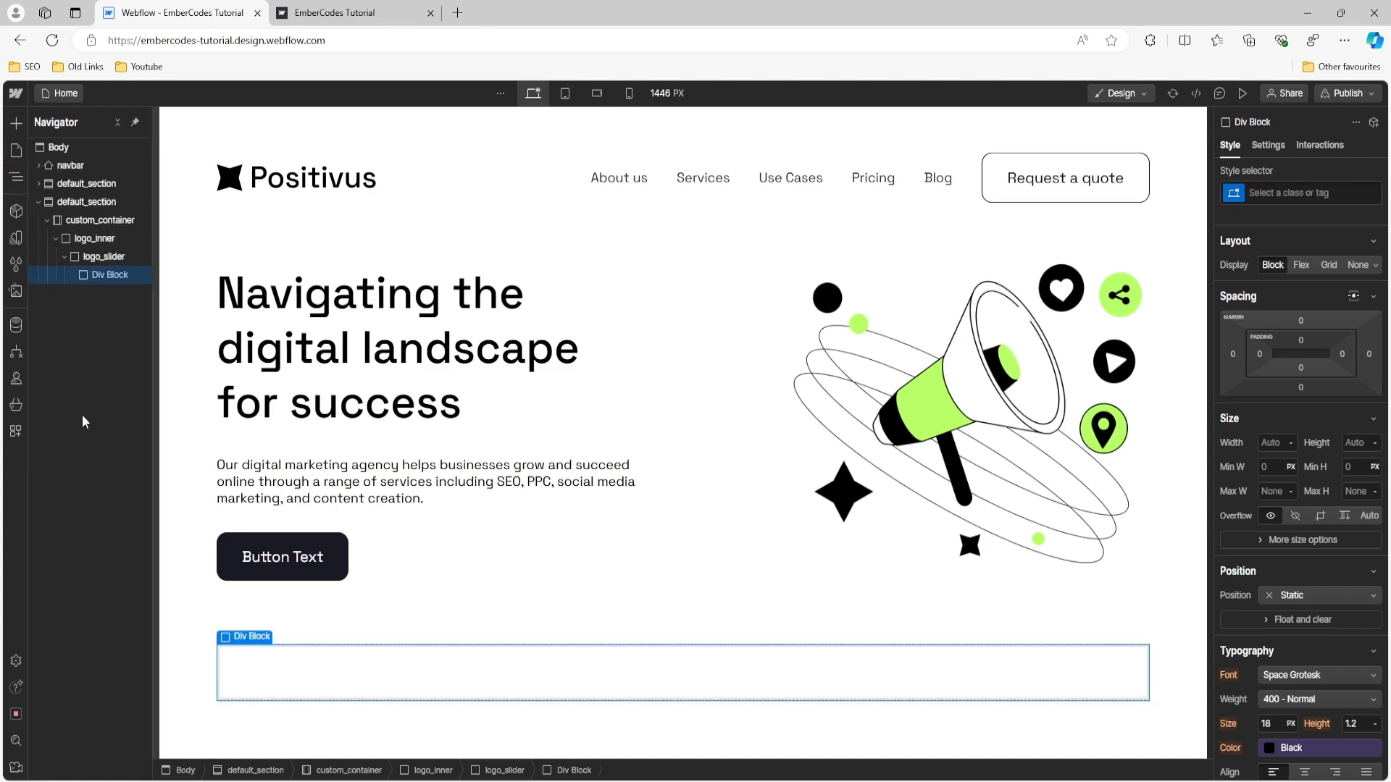
pyautogui.click(1279, 194)
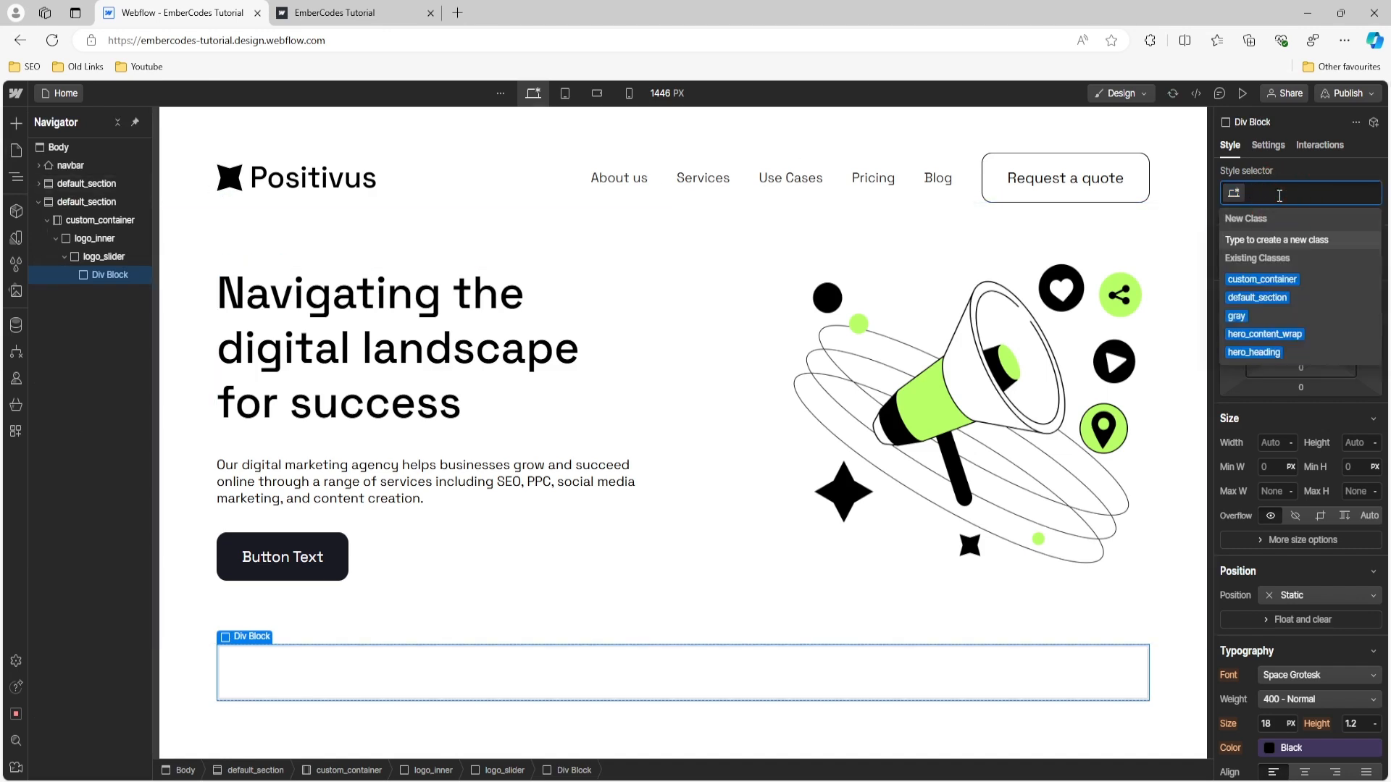
pyautogui.write('logo_')
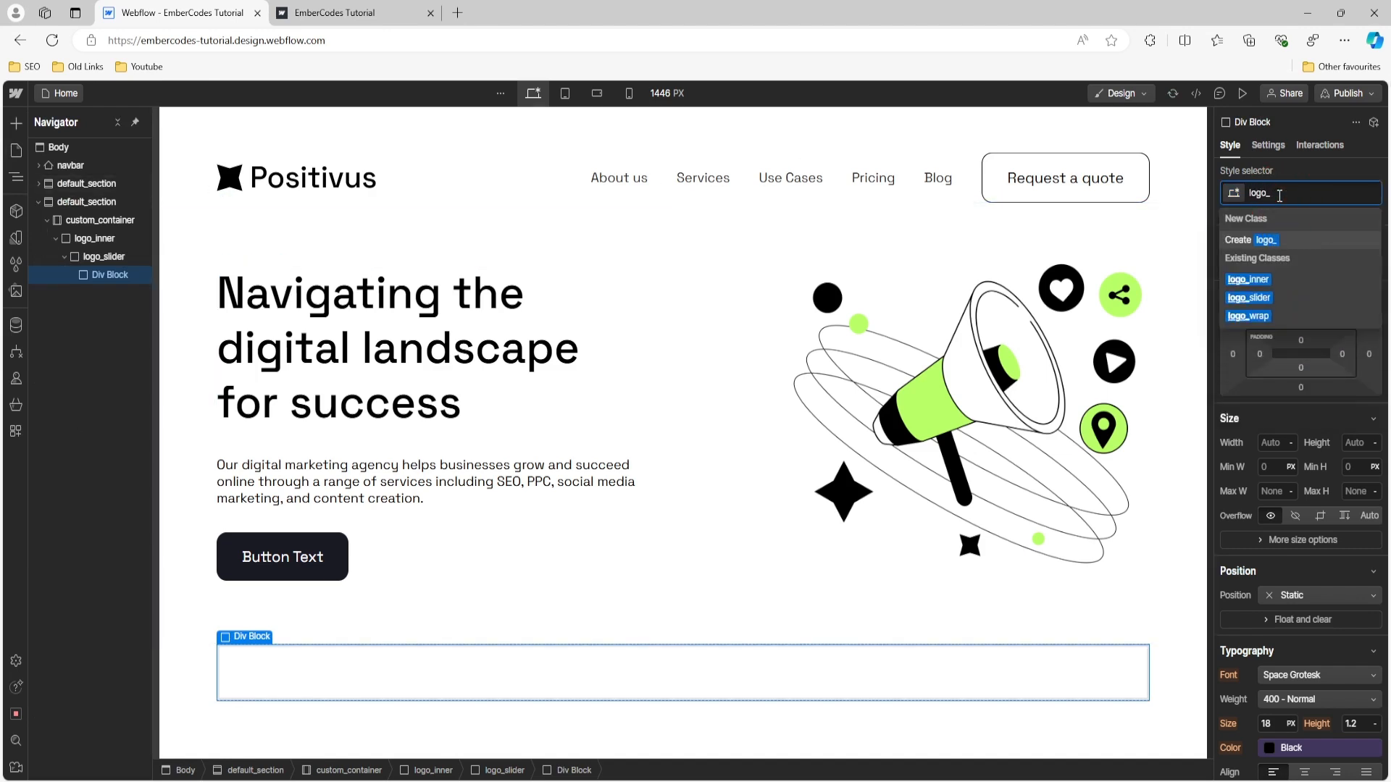
pyautogui.write('img_wrap')
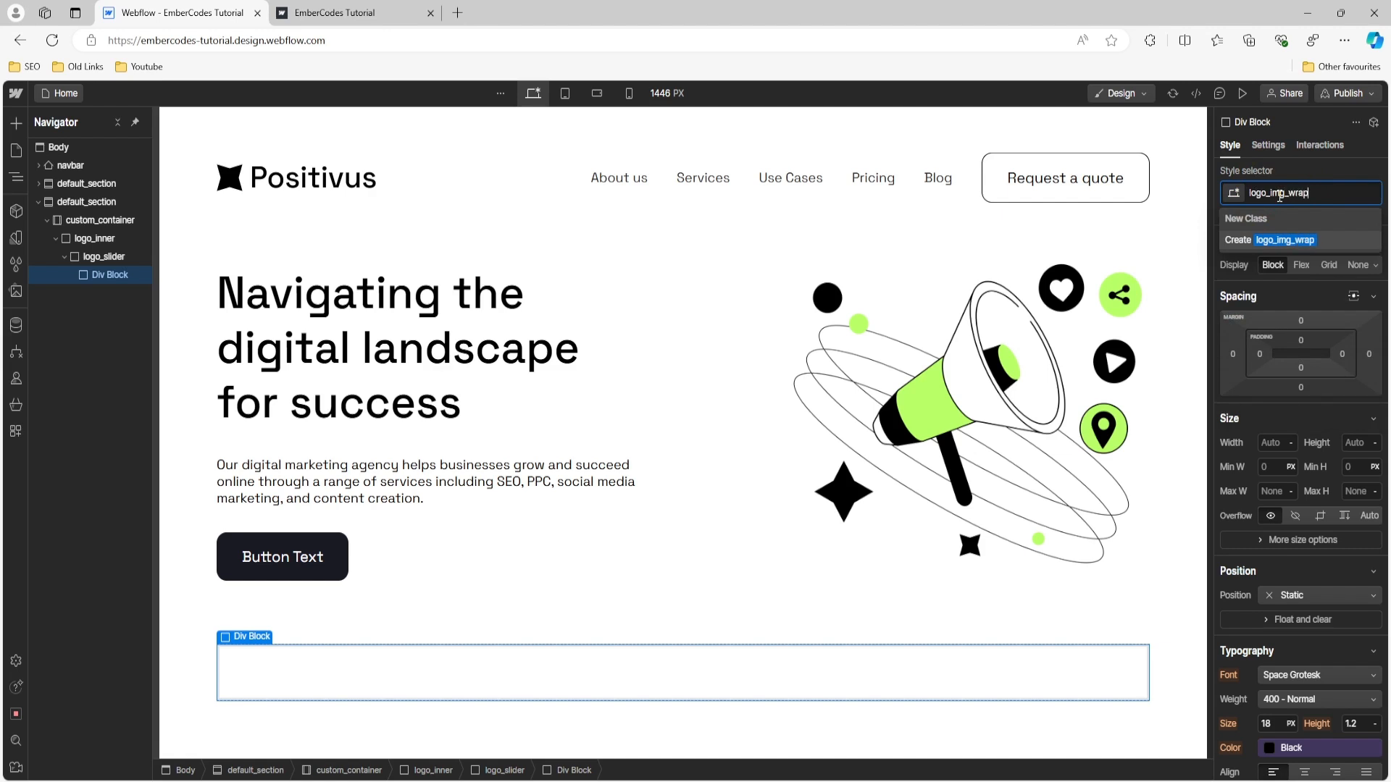
pyautogui.press('Return')
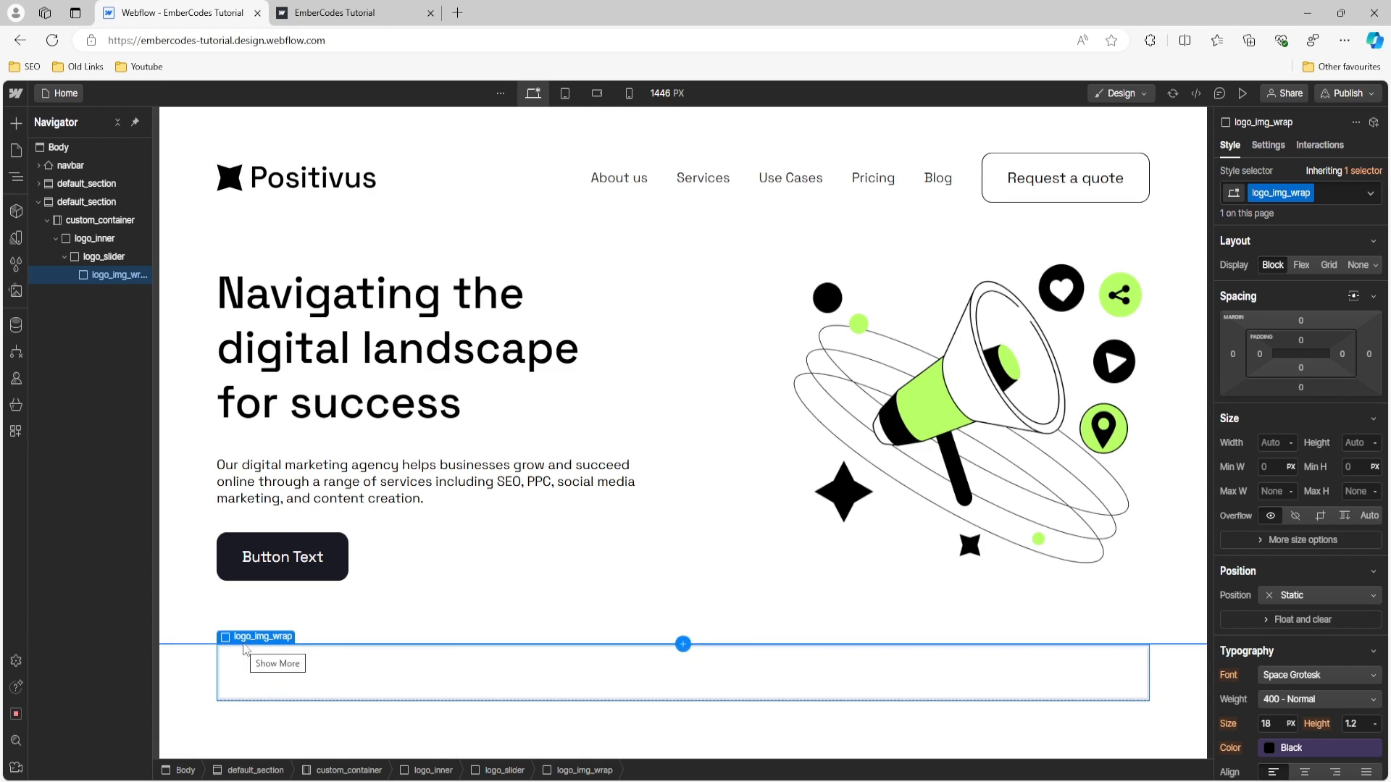
# - Add an image element inside logo_img_wrap and set its source to amazon_logo.png from the site assets
pyautogui.click(18, 129)
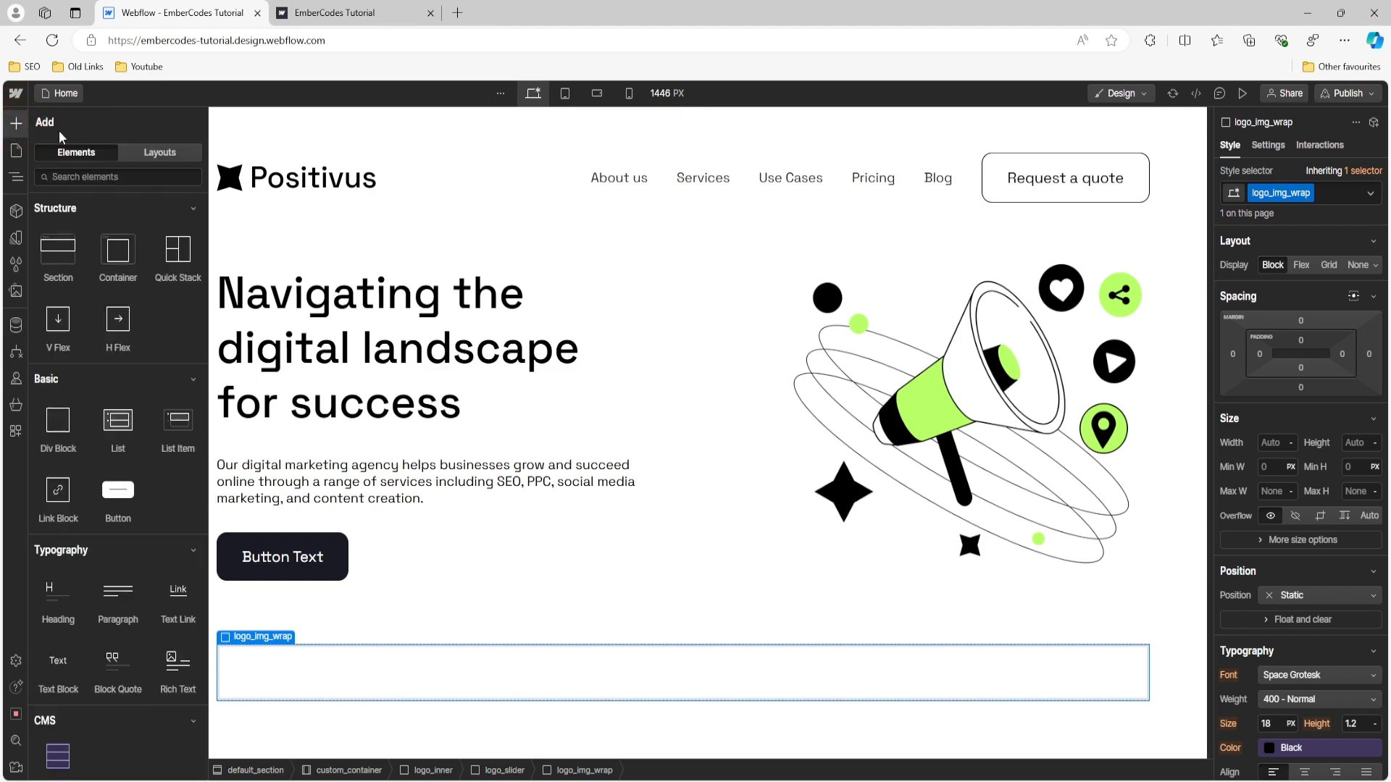
pyautogui.scroll(-3, 62, 541)
pyautogui.scroll(-2, 61, 542)
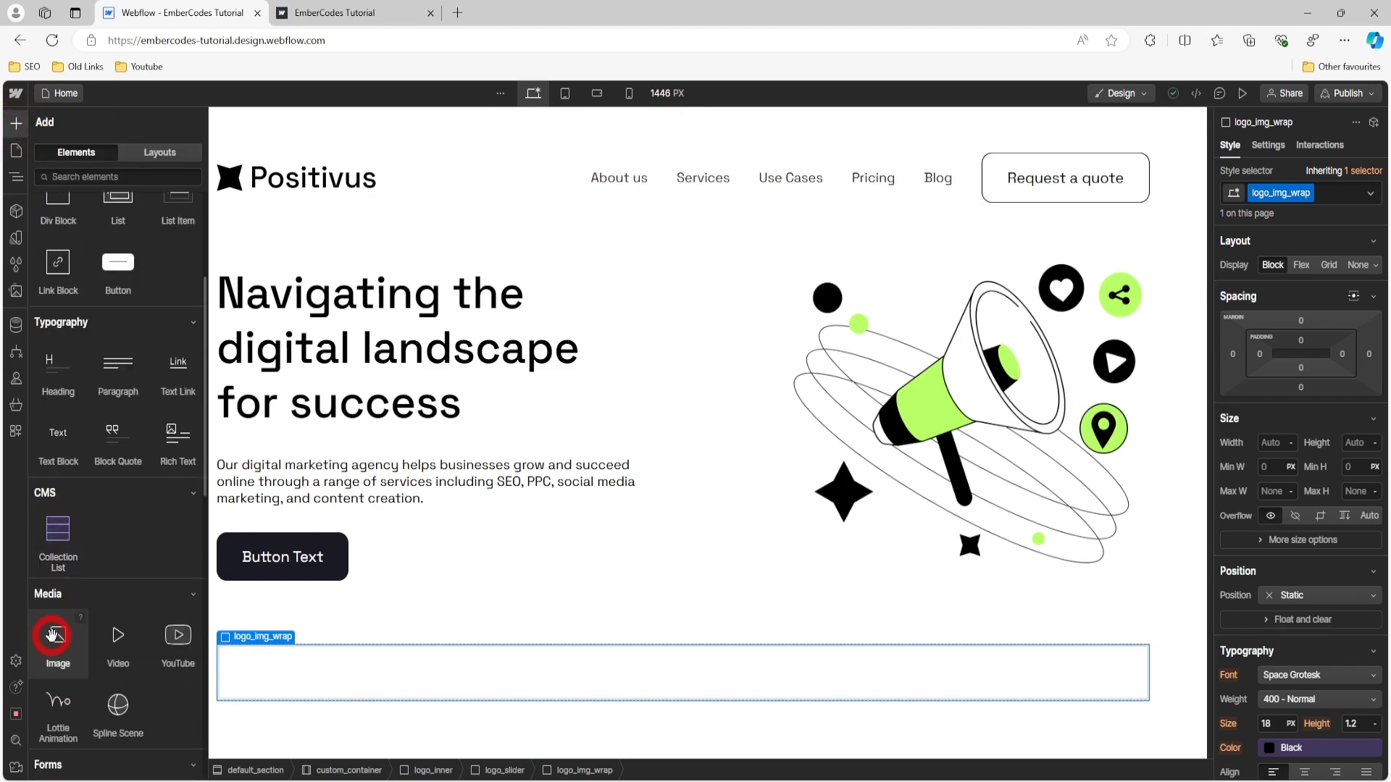
pyautogui.click(58, 637)
pyautogui.click(348, 446)
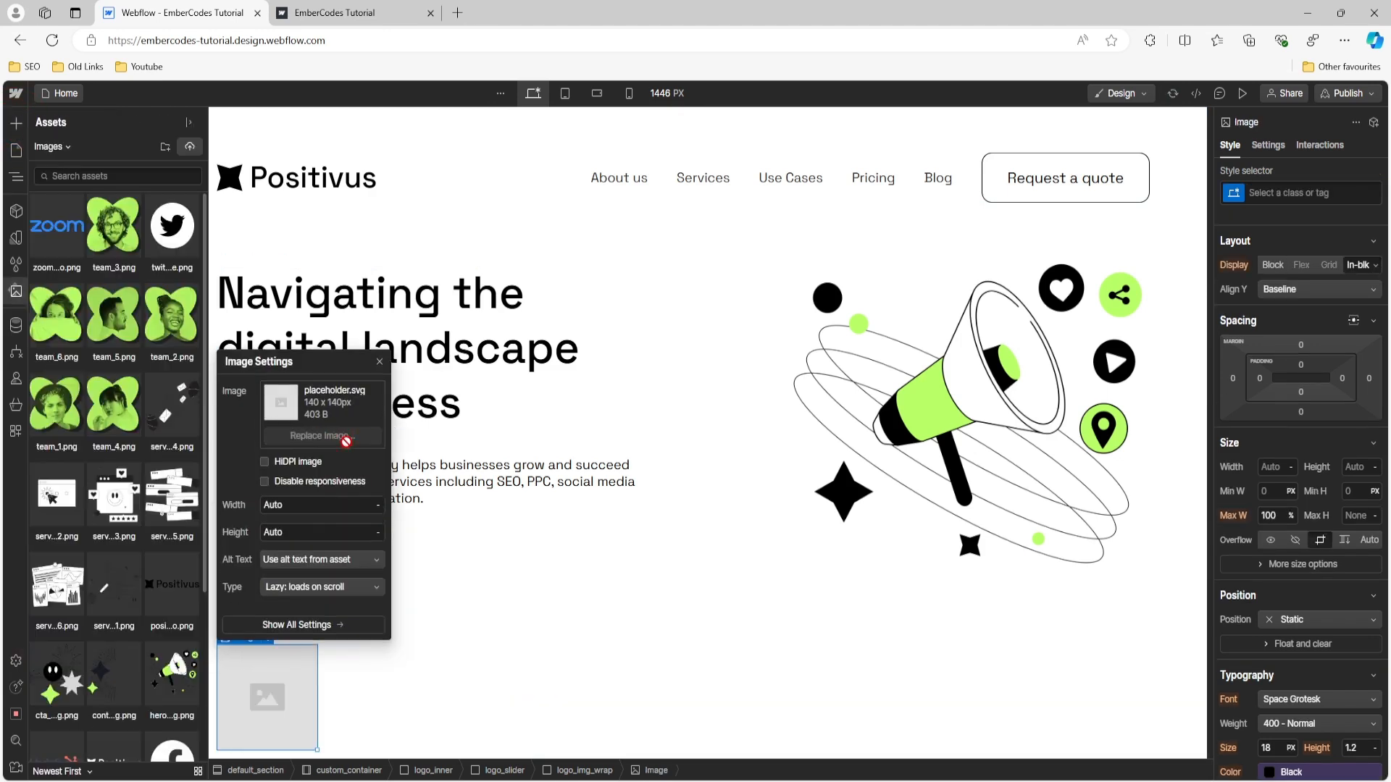
pyautogui.scroll(-5, 109, 507)
pyautogui.click(114, 527)
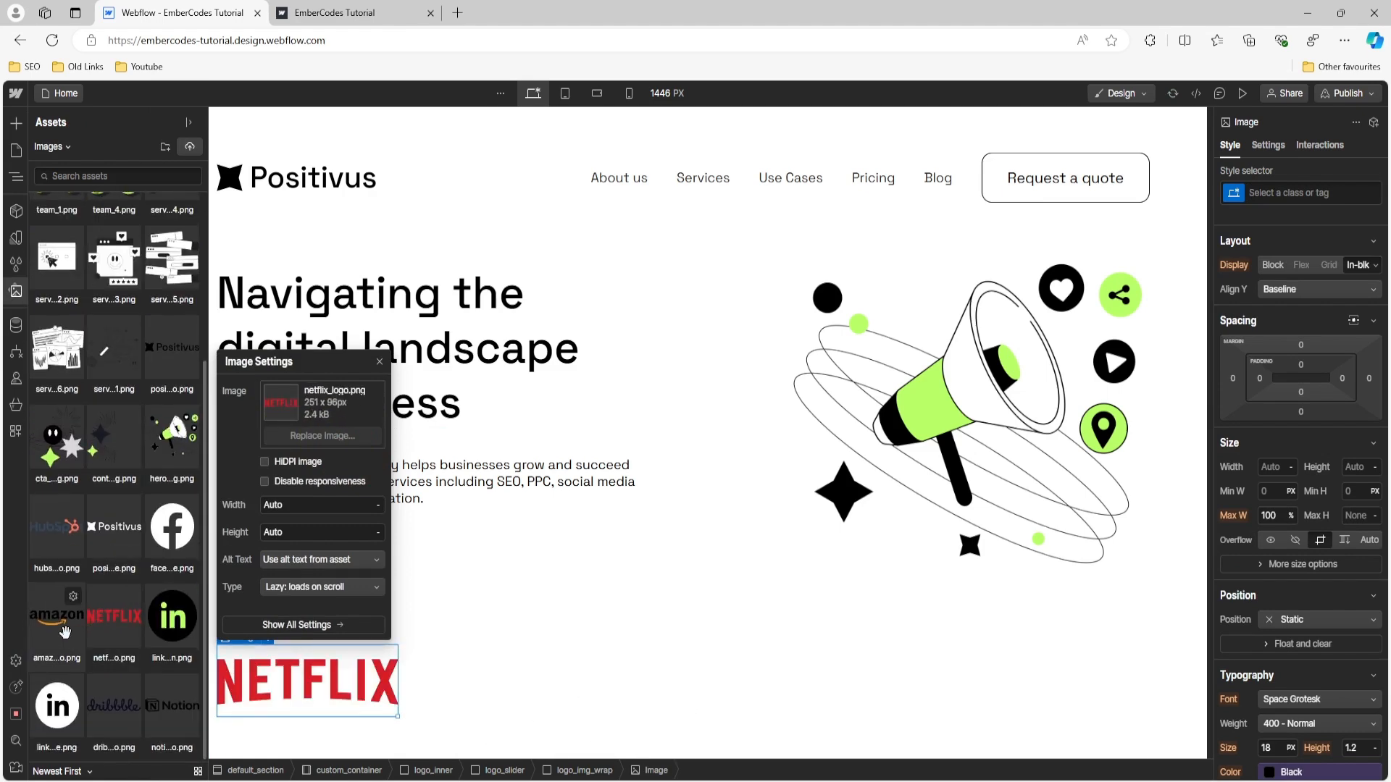
pyautogui.click(61, 614)
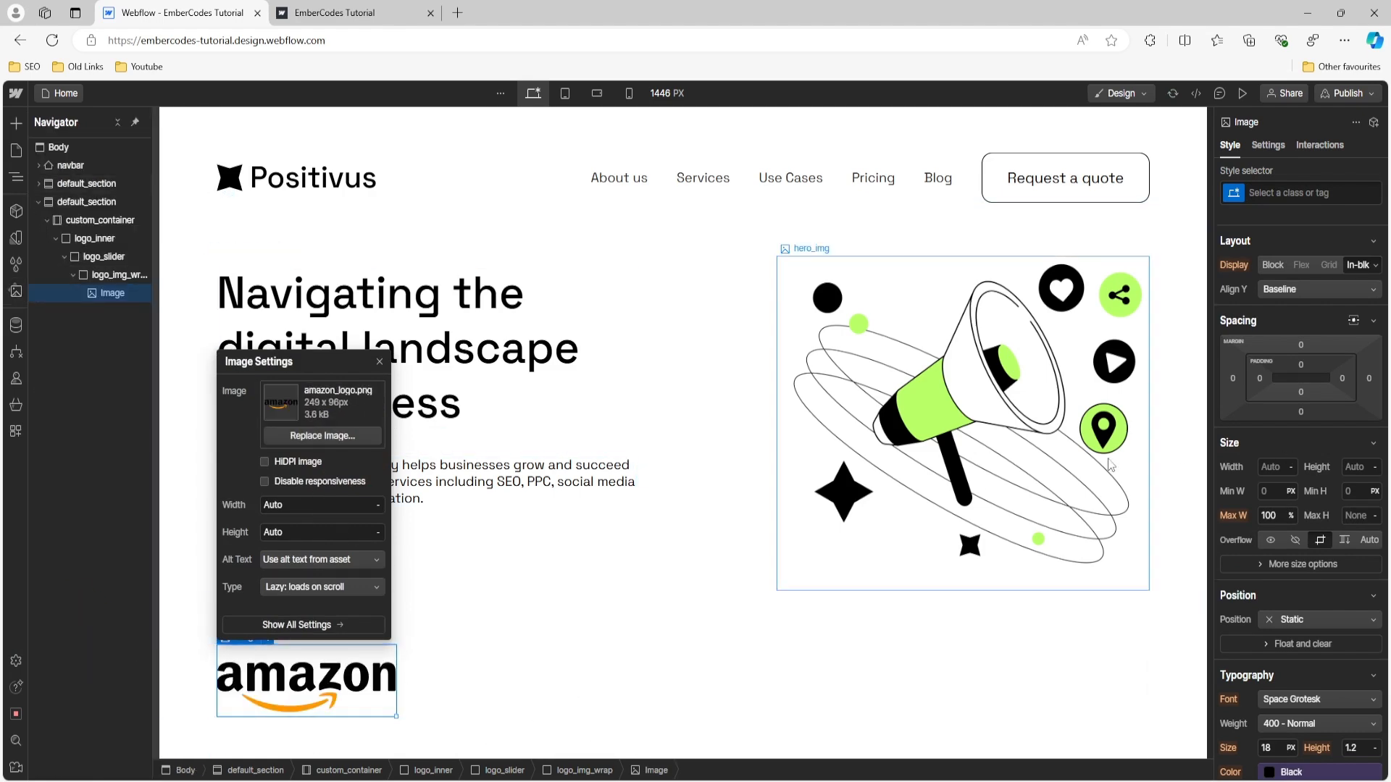
# - Give the Amazon logo image the new class slider_img
pyautogui.click(1301, 199)
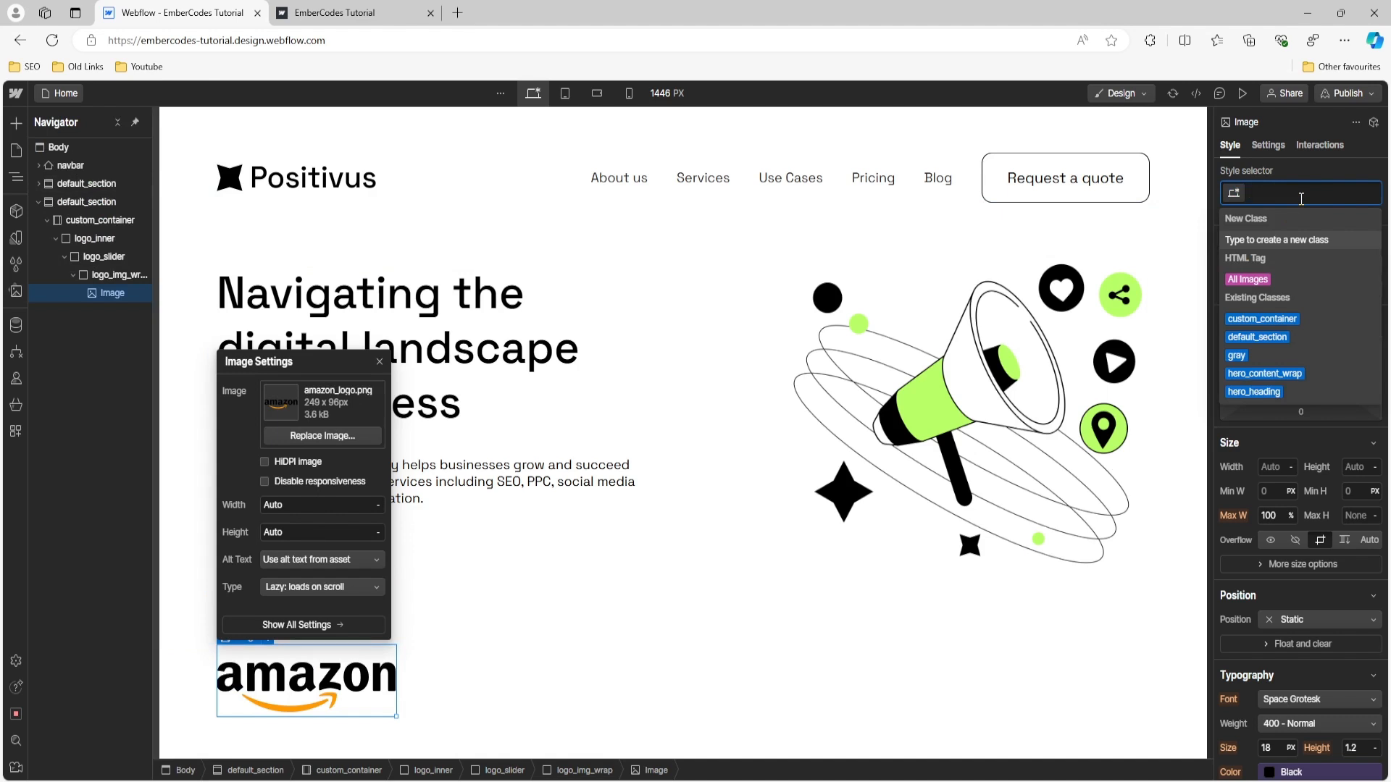
pyautogui.write('slider_')
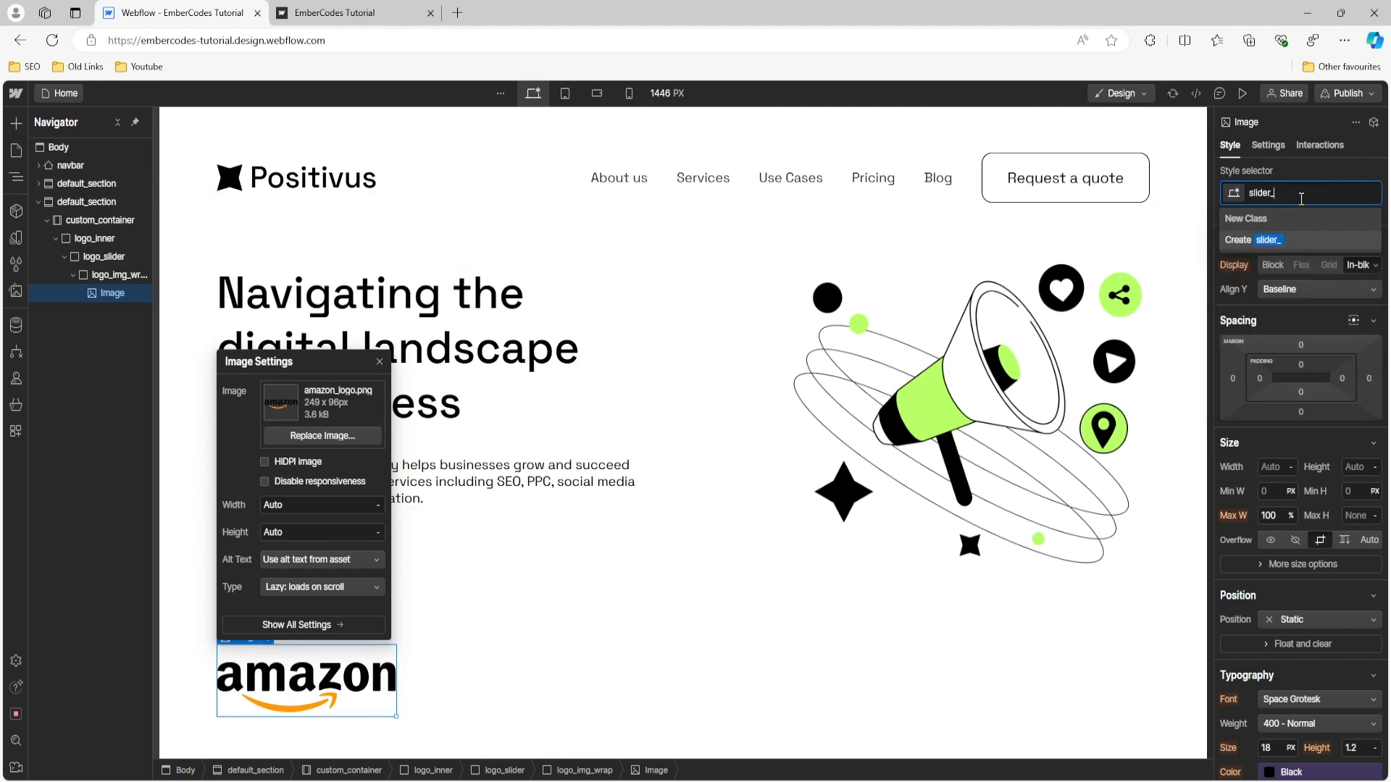
pyautogui.write('imn')
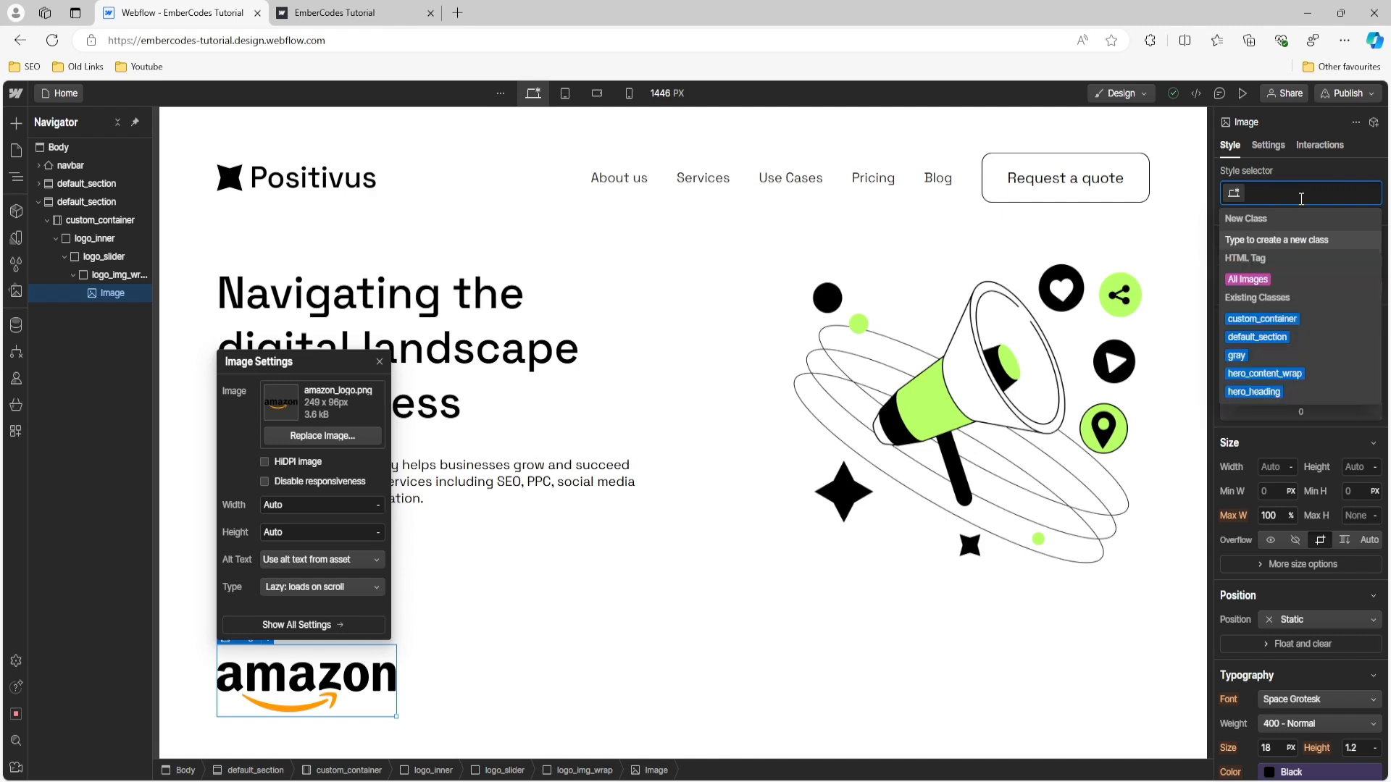
pyautogui.press('Return')
# - Check the Amazon logo's size in the Figma design and set the slider_img maximum height to 48 px
pyautogui.scroll(-1, 1305, 462)
pyautogui.scroll(1, 1305, 462)
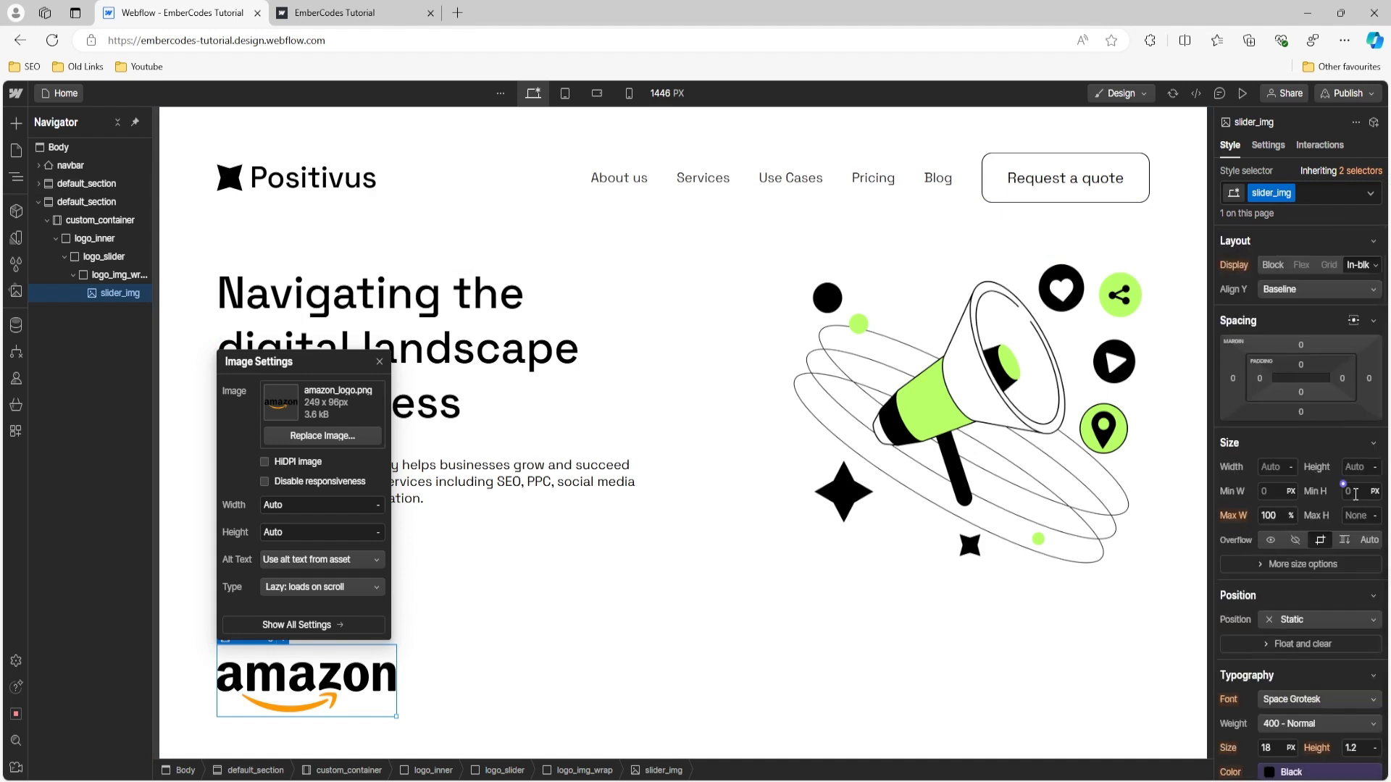
pyautogui.click(1352, 516)
pyautogui.moveTo(777, 781)
pyautogui.click(779, 742)
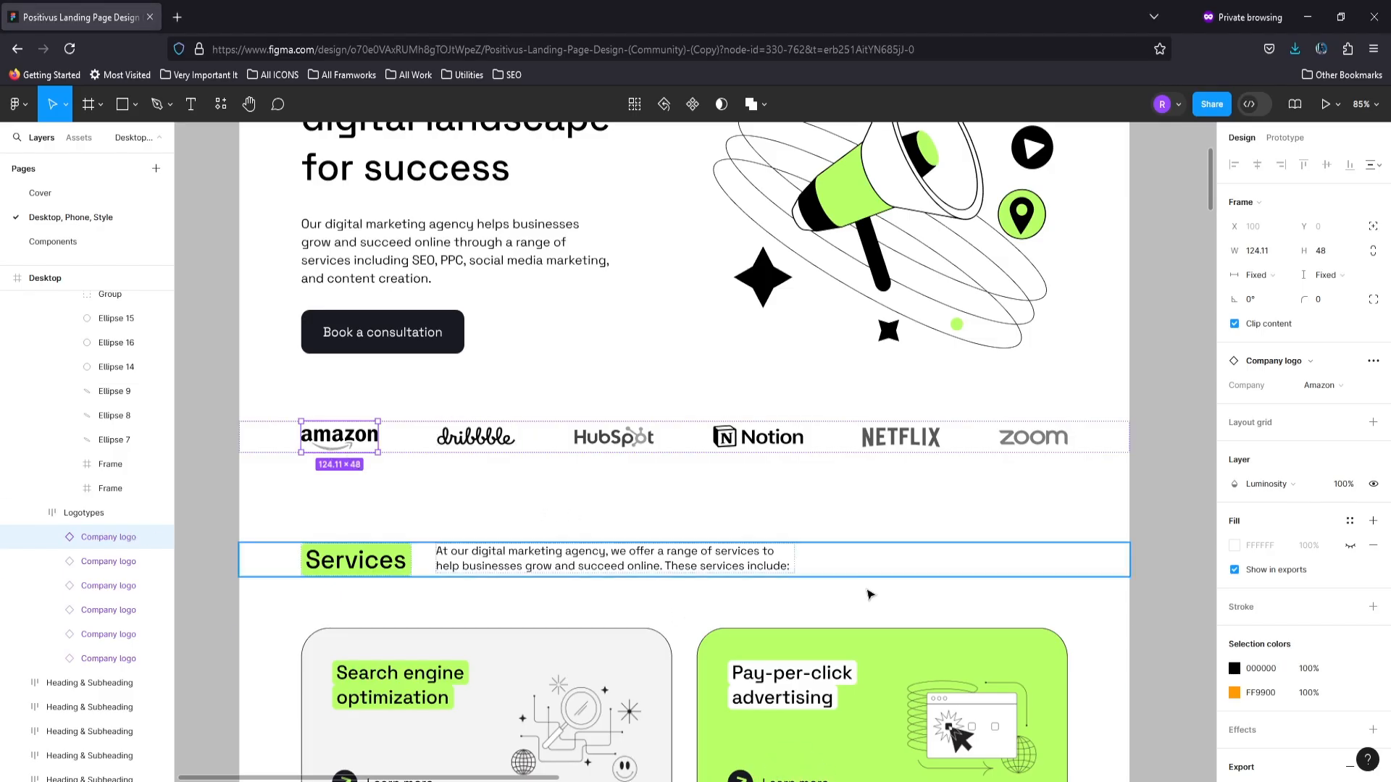
pyautogui.click(775, 780)
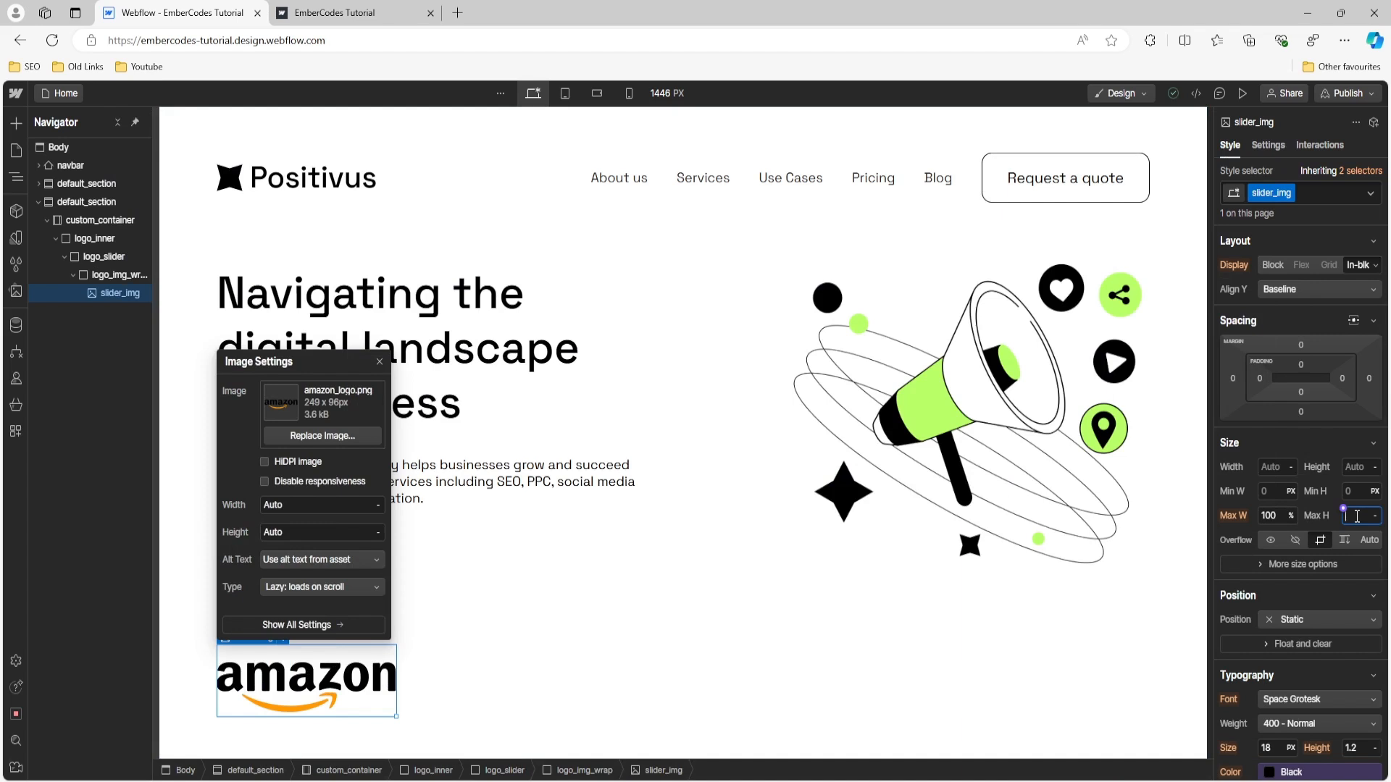
pyautogui.write('8')
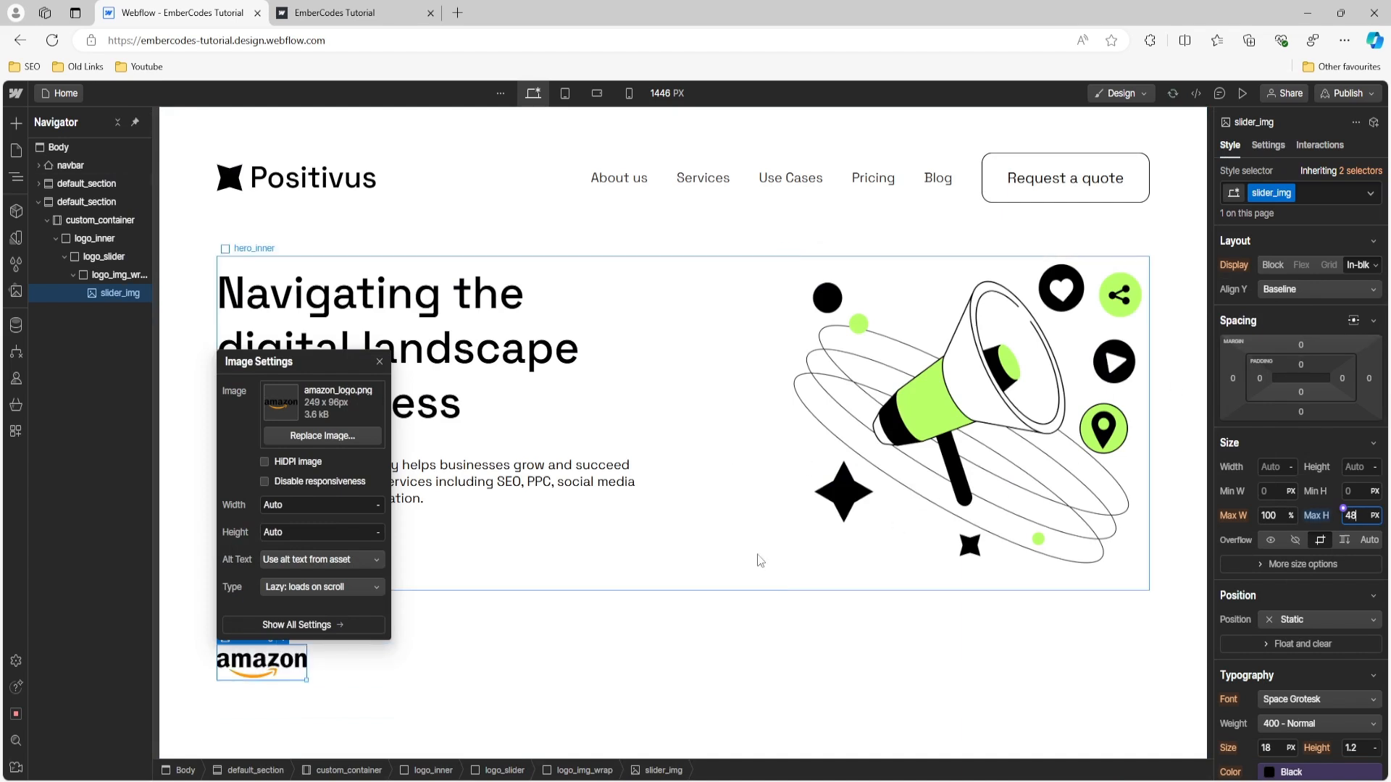
# - Compare the logo colouring with the Figma design and apply a 100% Grayscale filter to slider_img
pyautogui.click(777, 780)
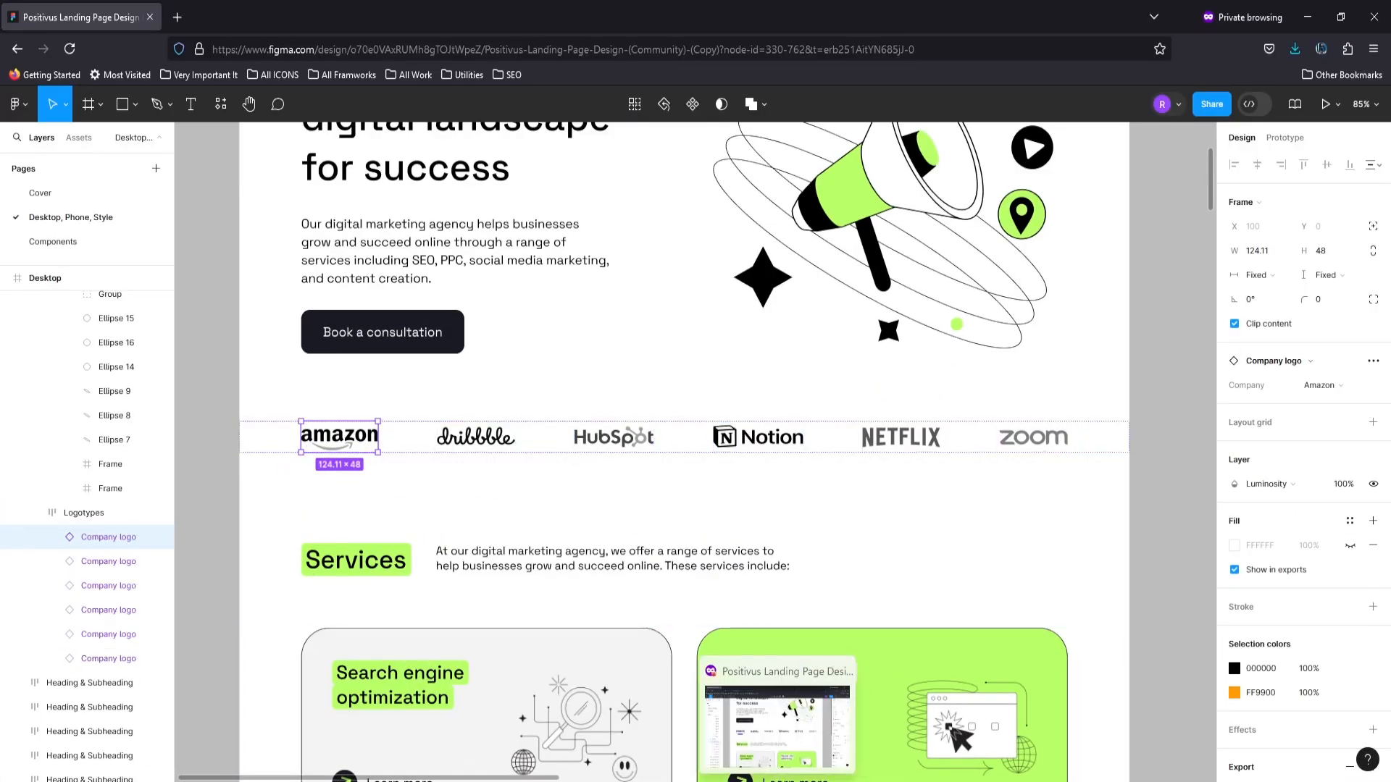
pyautogui.click(767, 780)
pyautogui.scroll(-10, 1258, 448)
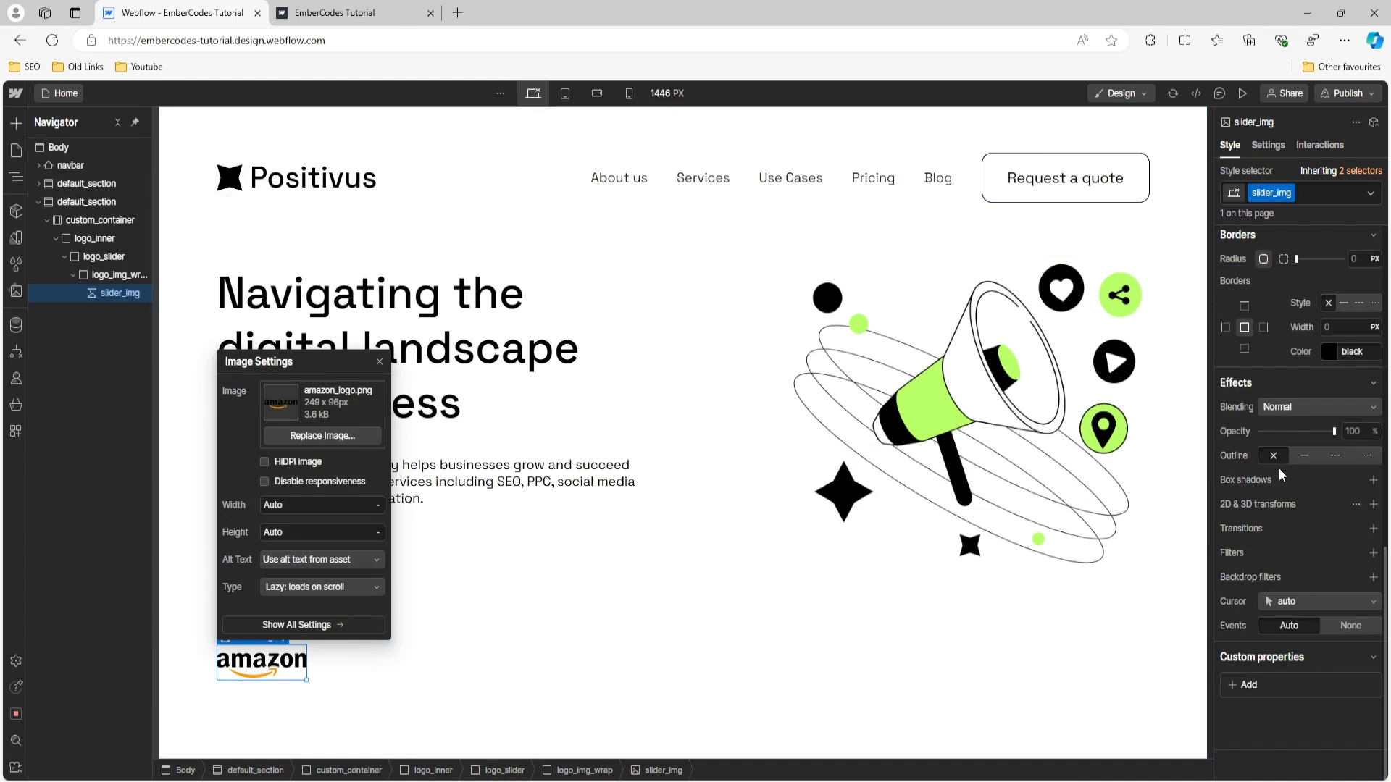
pyautogui.click(1372, 553)
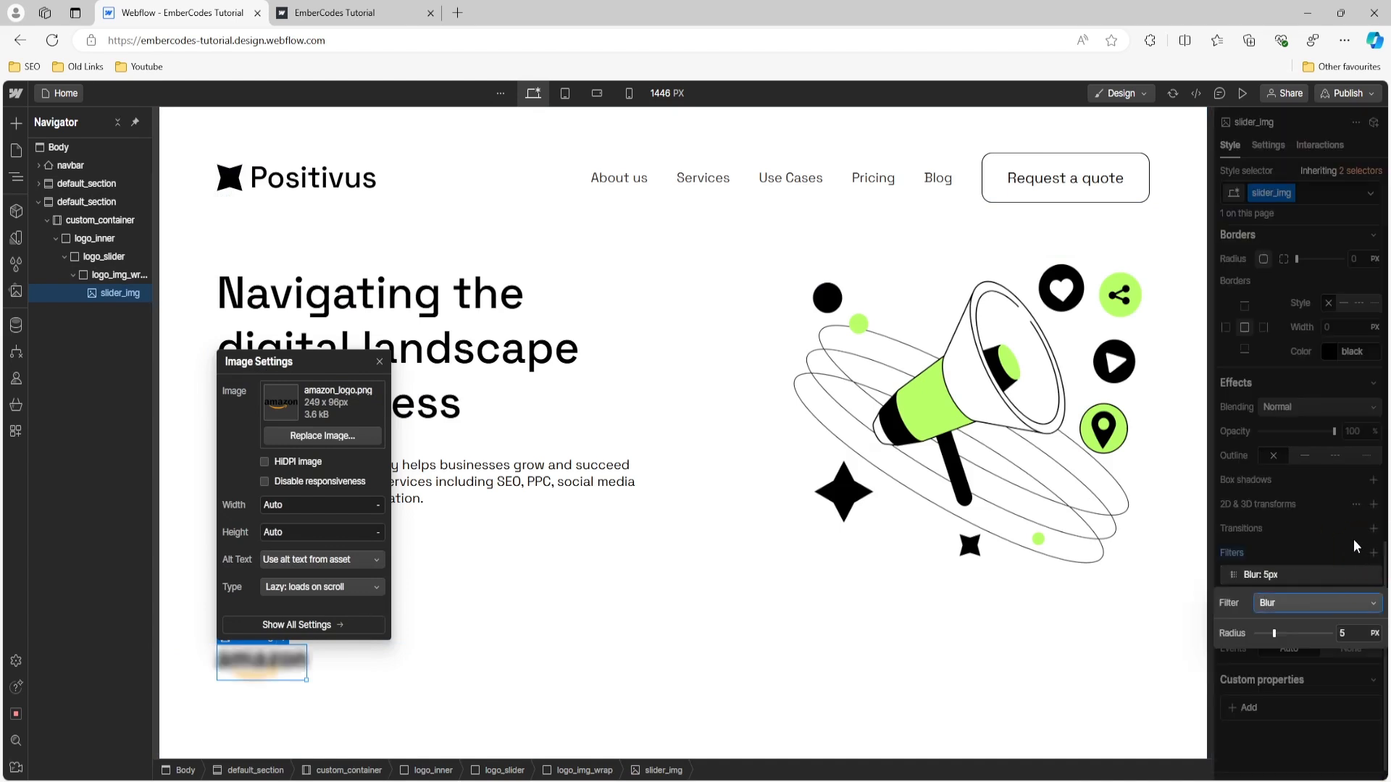
pyautogui.click(1282, 602)
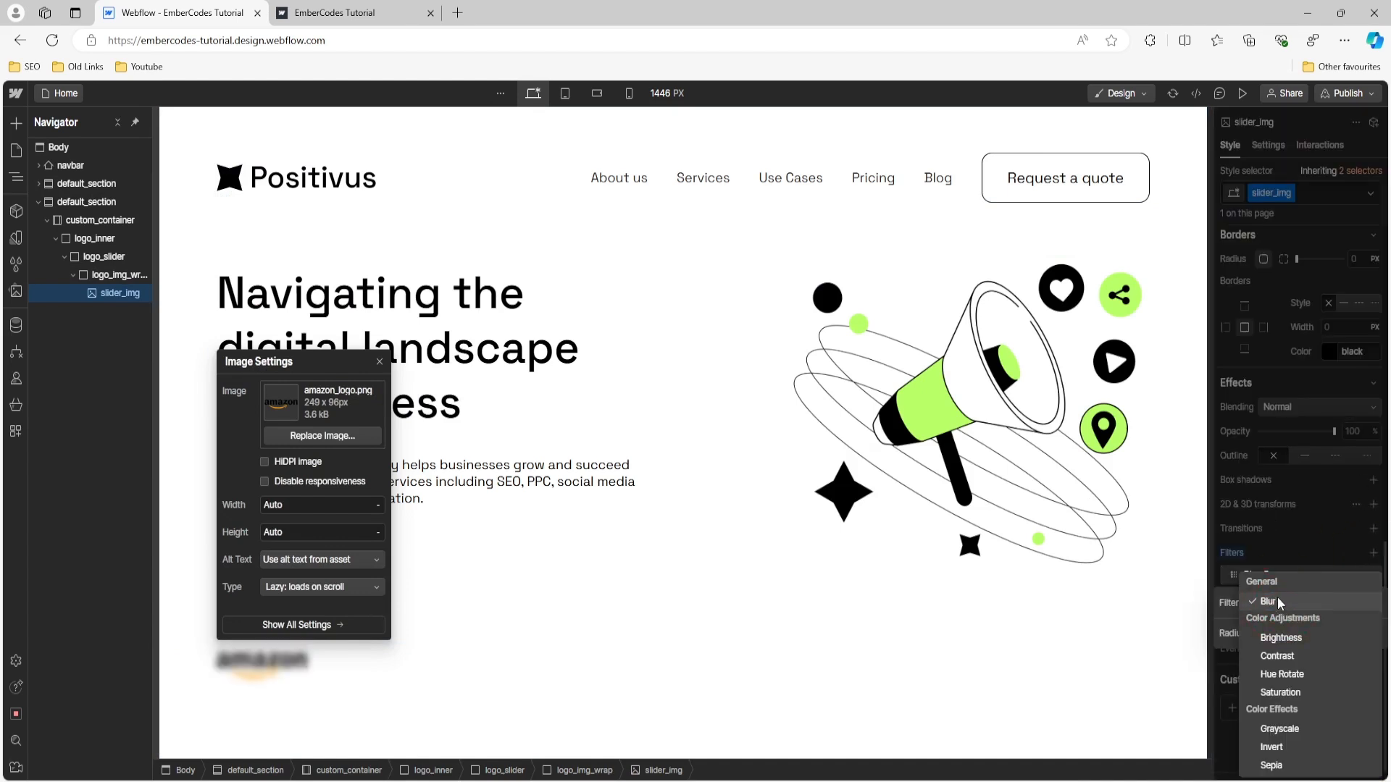
pyautogui.click(1296, 729)
pyautogui.click(1312, 542)
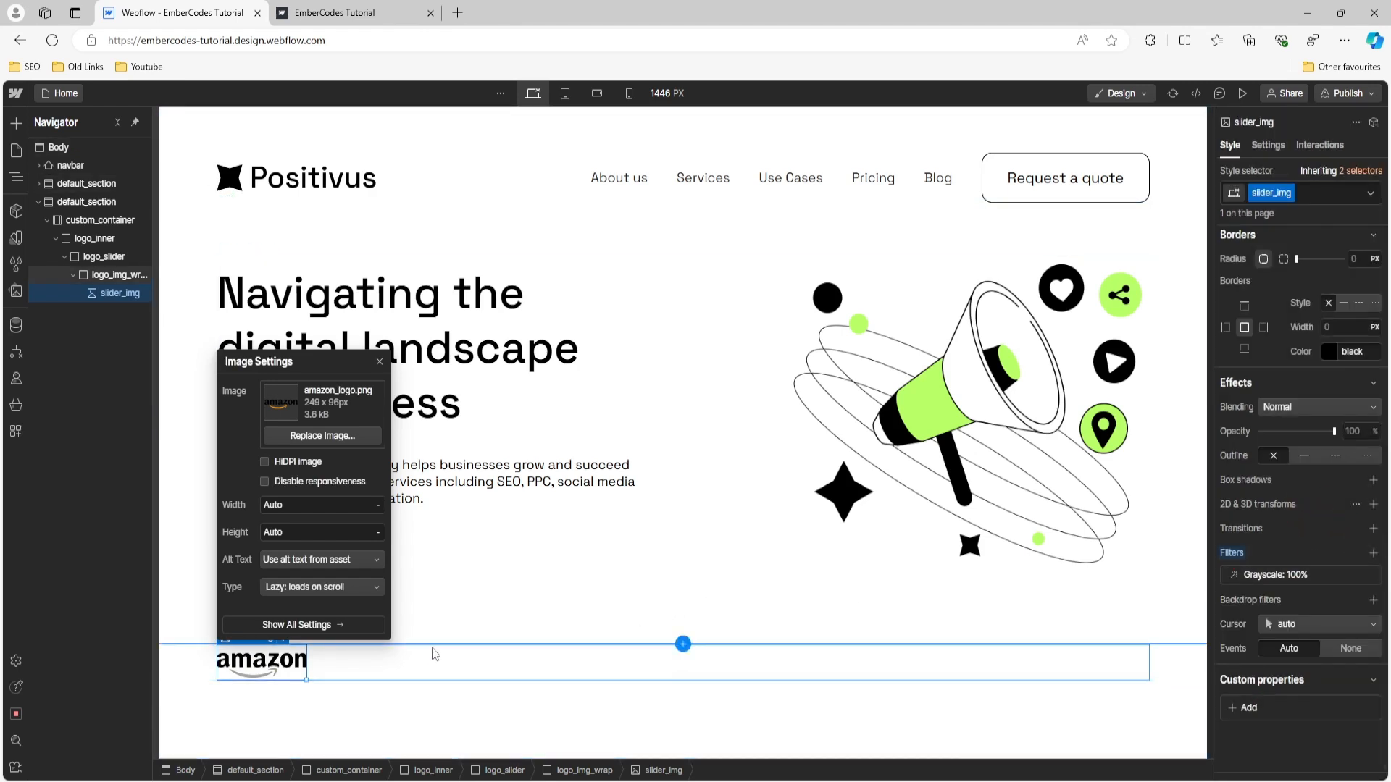
# - Duplicate the Amazon slider_img image five times inside logo_img_wrap
pyautogui.click(118, 296)
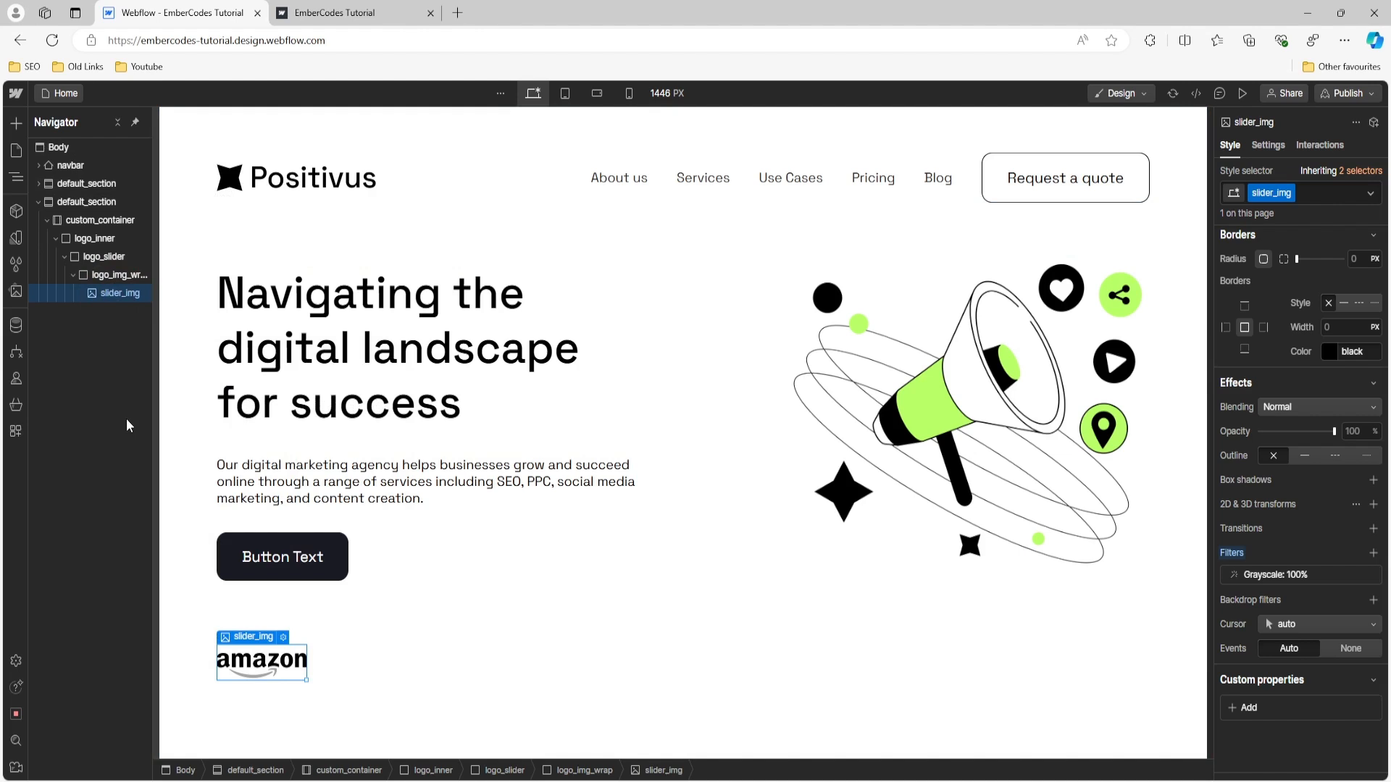
pyautogui.hotkey('ctrl', 'd')
pyautogui.hotkey('ctrl', 'd')
pyautogui.hotkey('ctrl', 'd')
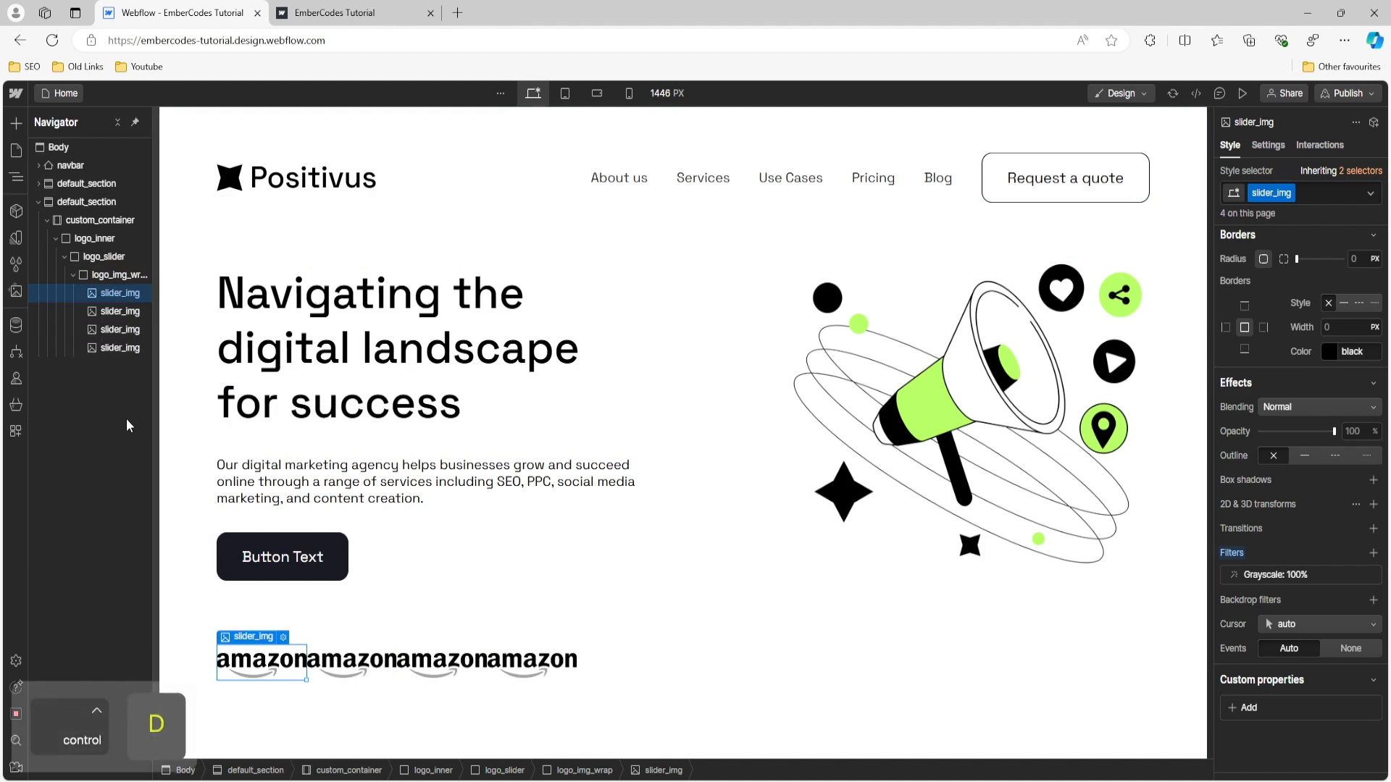
pyautogui.hotkey('ctrl', 'd')
pyautogui.hotkey('ctrl', 'd')
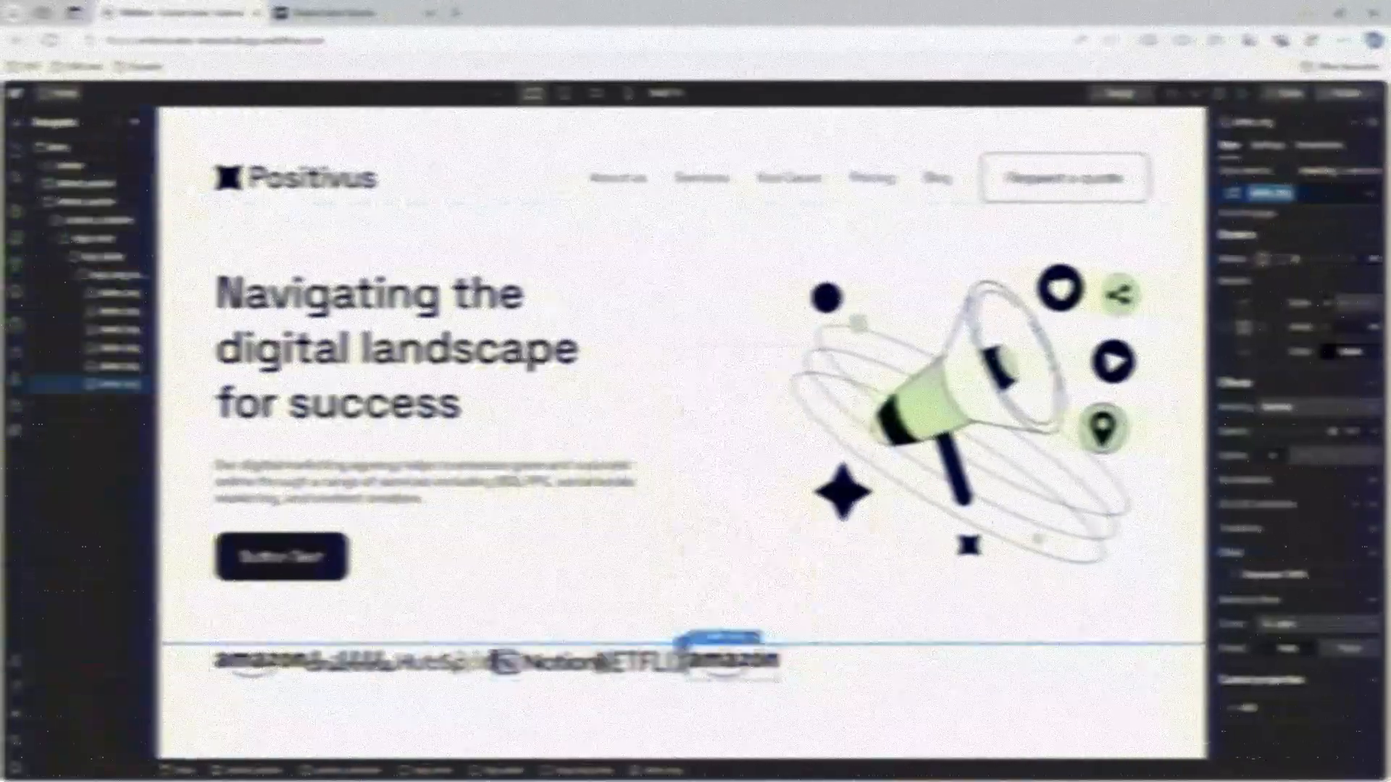
# - Set logo_img_wrap to a horizontal Flex layout with its logos distributed as Space between
pyautogui.click(822, 673)
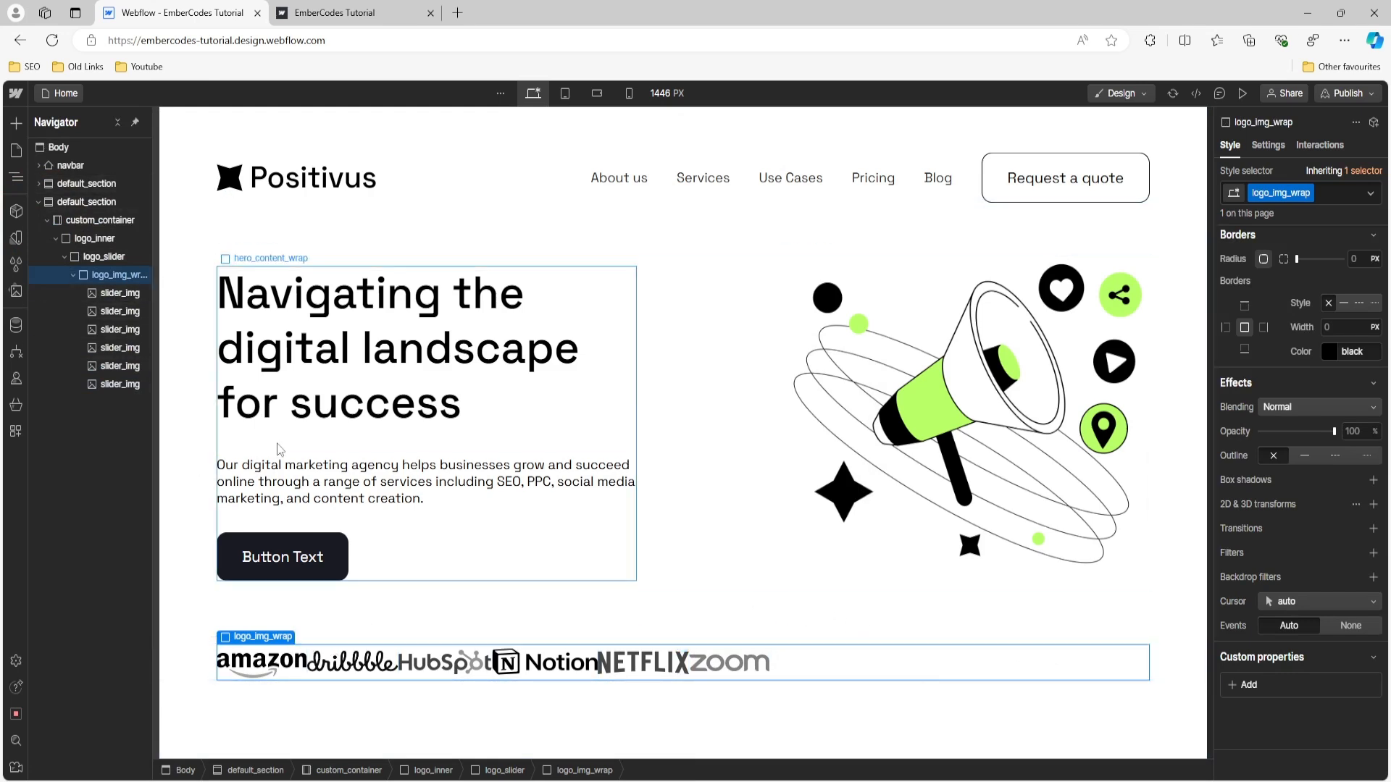
pyautogui.click(73, 276)
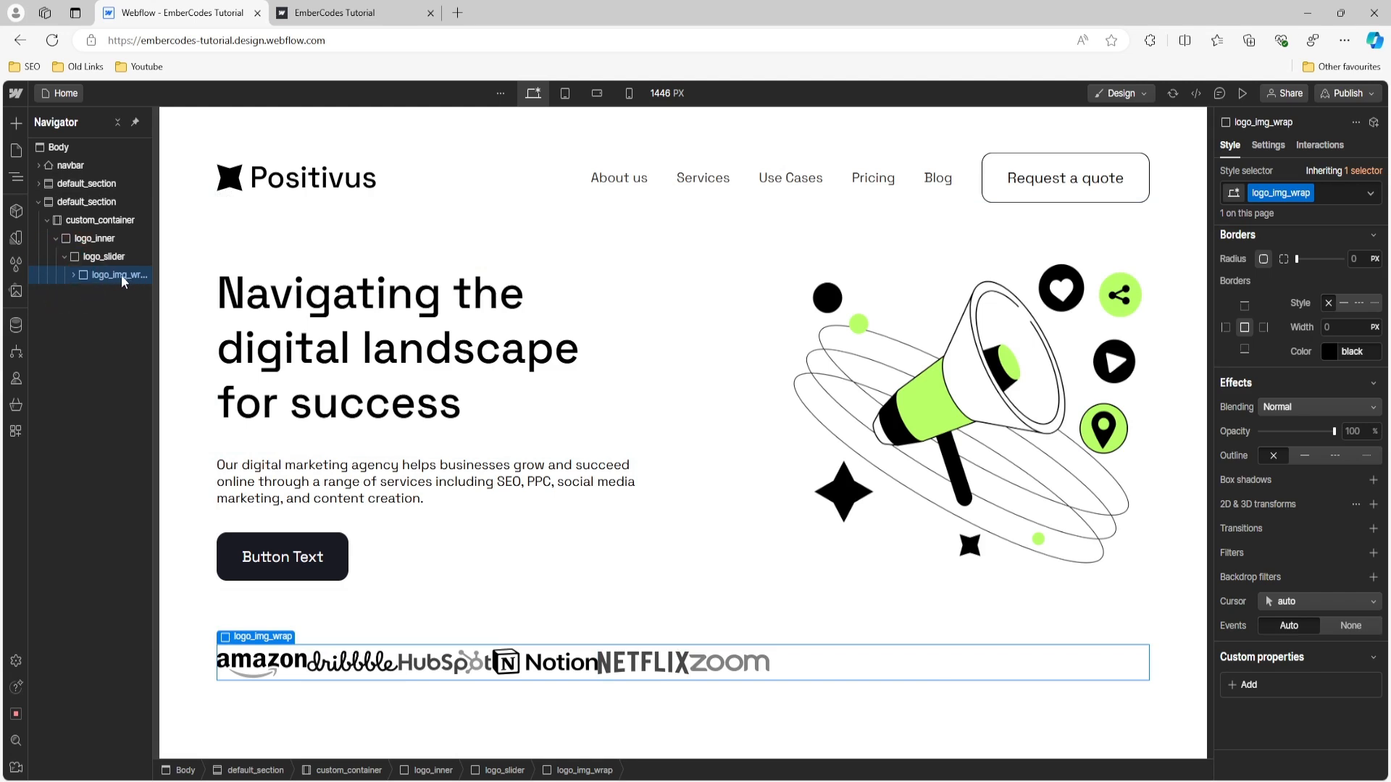
pyautogui.moveTo(167, 279); pyautogui.dragTo(210, 279)
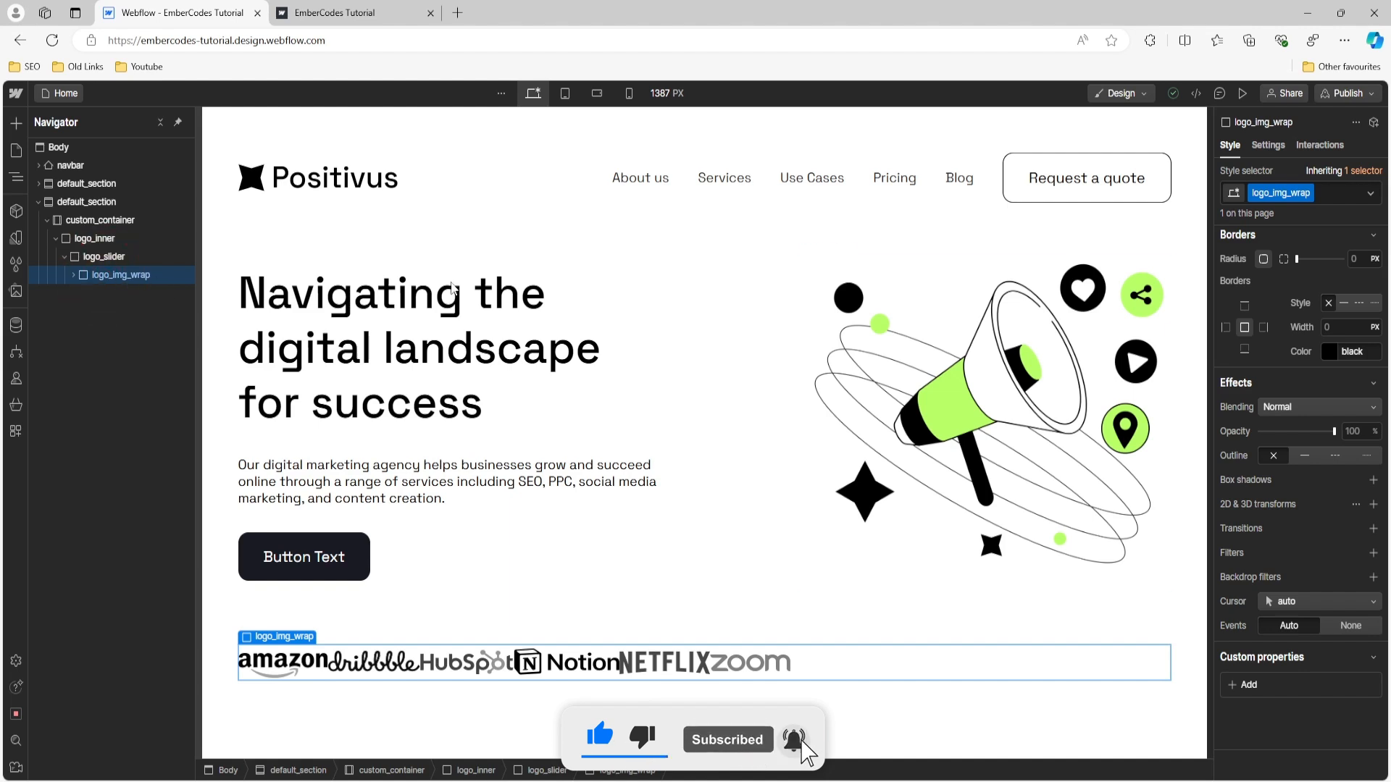
pyautogui.scroll(10, 1294, 310)
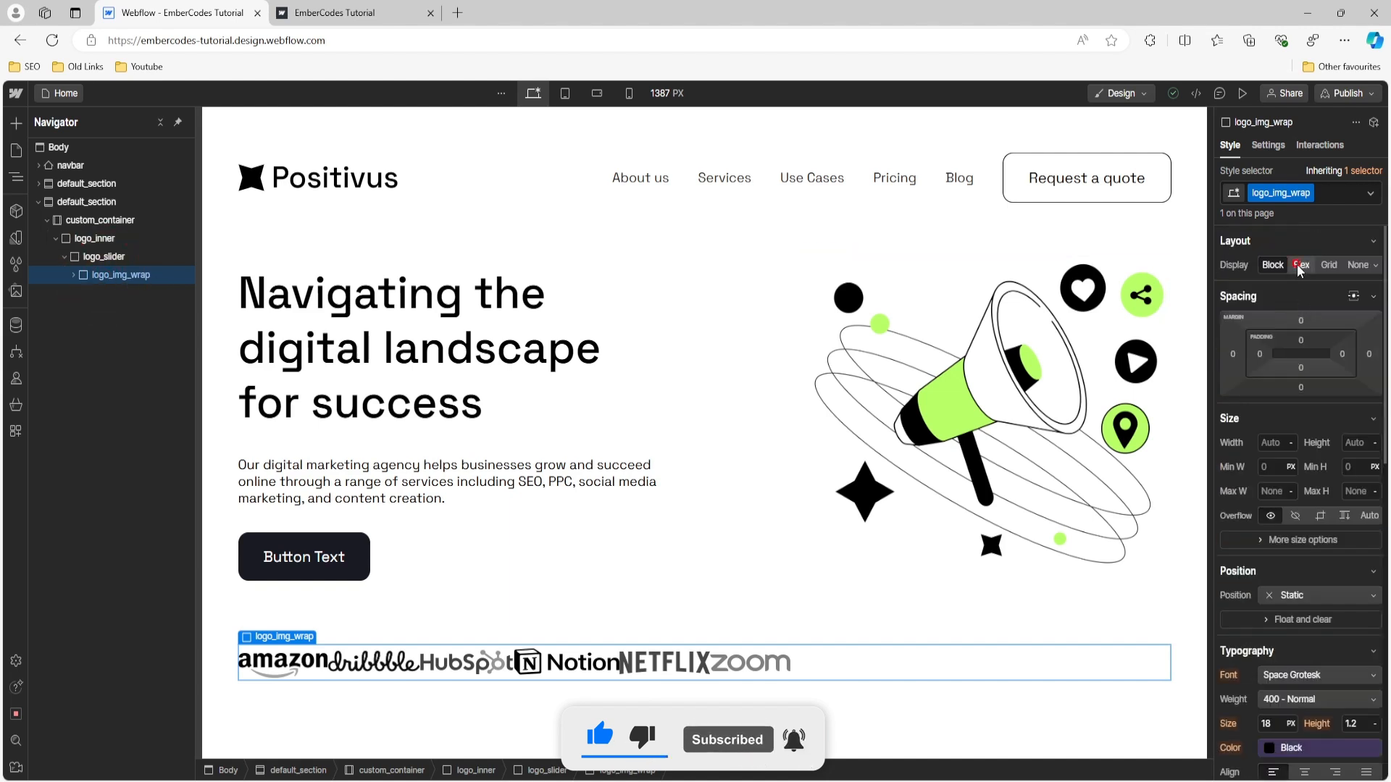
pyautogui.click(1299, 264)
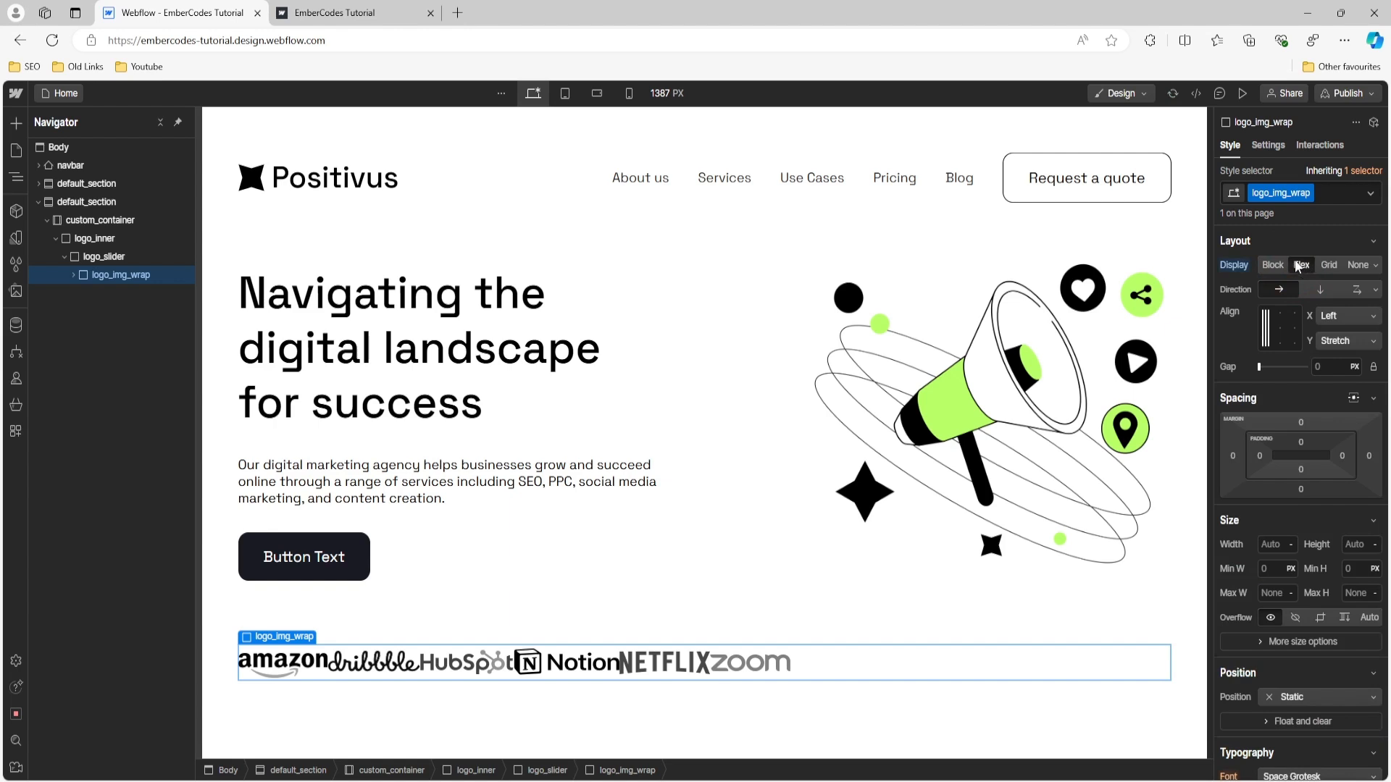
pyautogui.click(1374, 322)
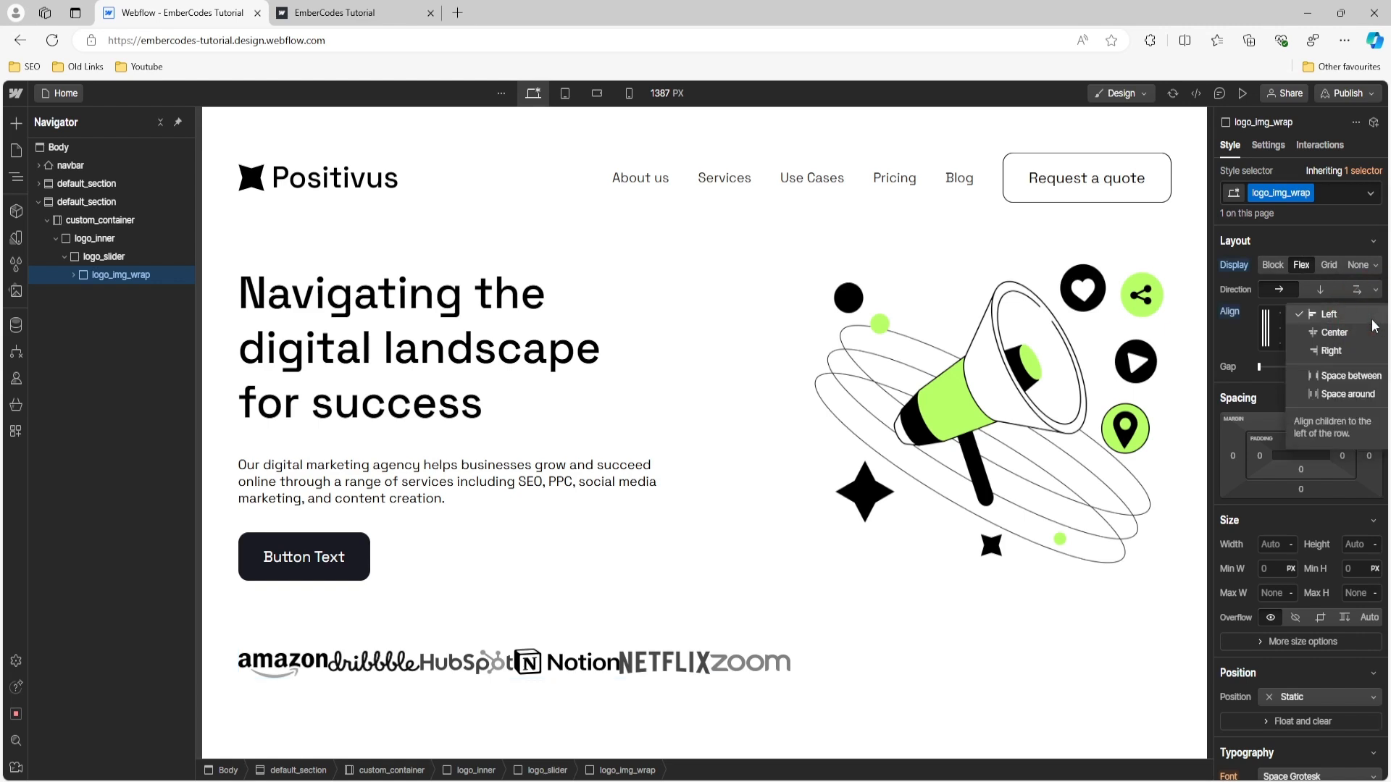
pyautogui.click(1359, 378)
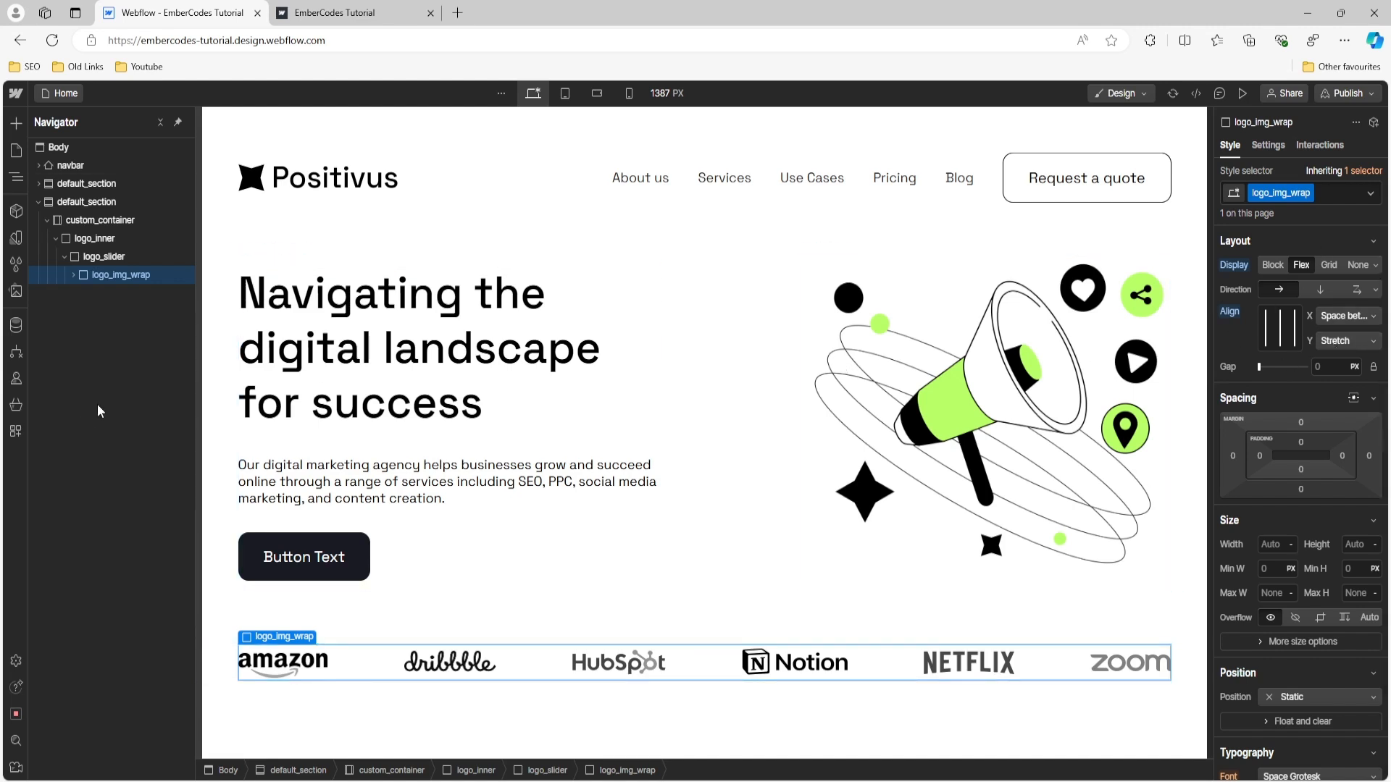
# - Duplicate logo_img_wrap inside logo_slider and set the logo_slider display to Flex so both logo rows sit side by side
pyautogui.click(112, 257)
pyautogui.click(113, 273)
pyautogui.hotkey('ctrl', 'd')
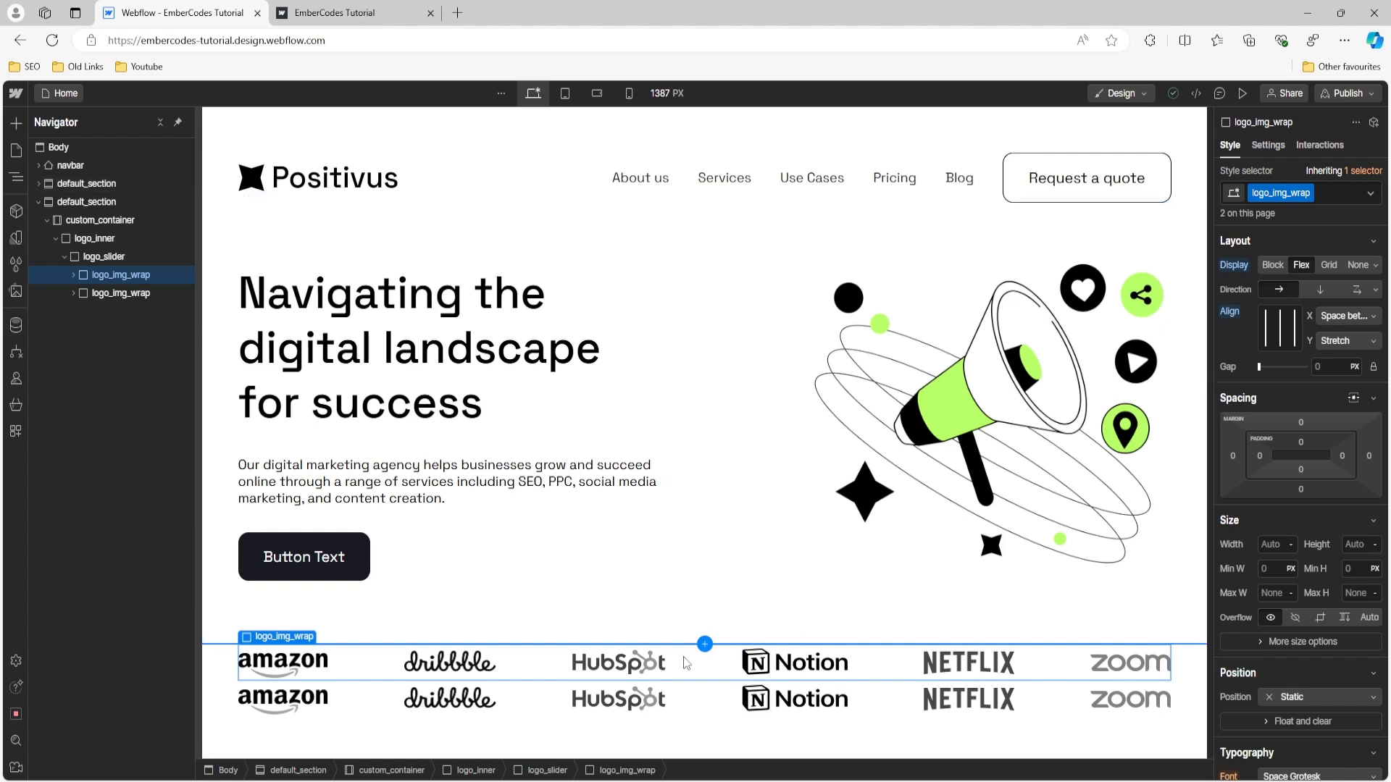
pyautogui.click(94, 260)
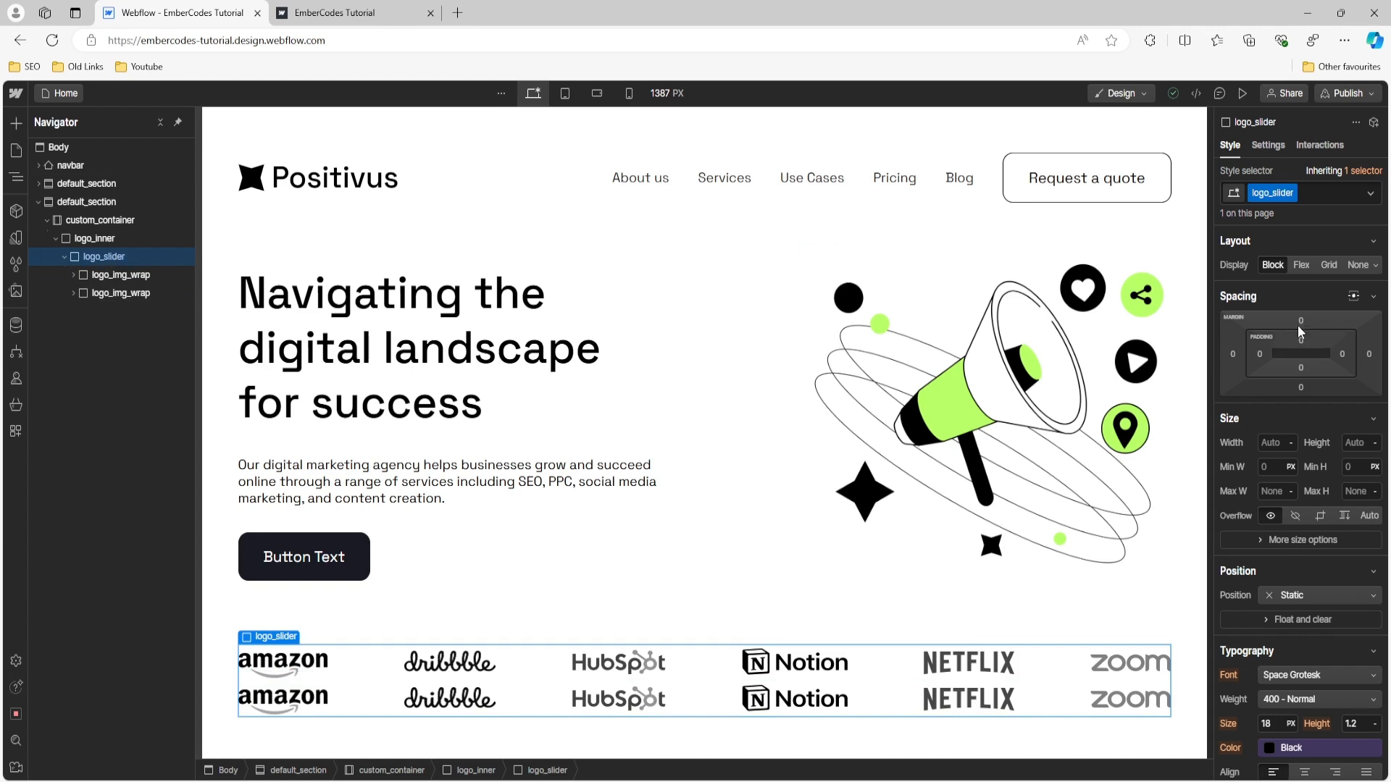
pyautogui.click(1300, 265)
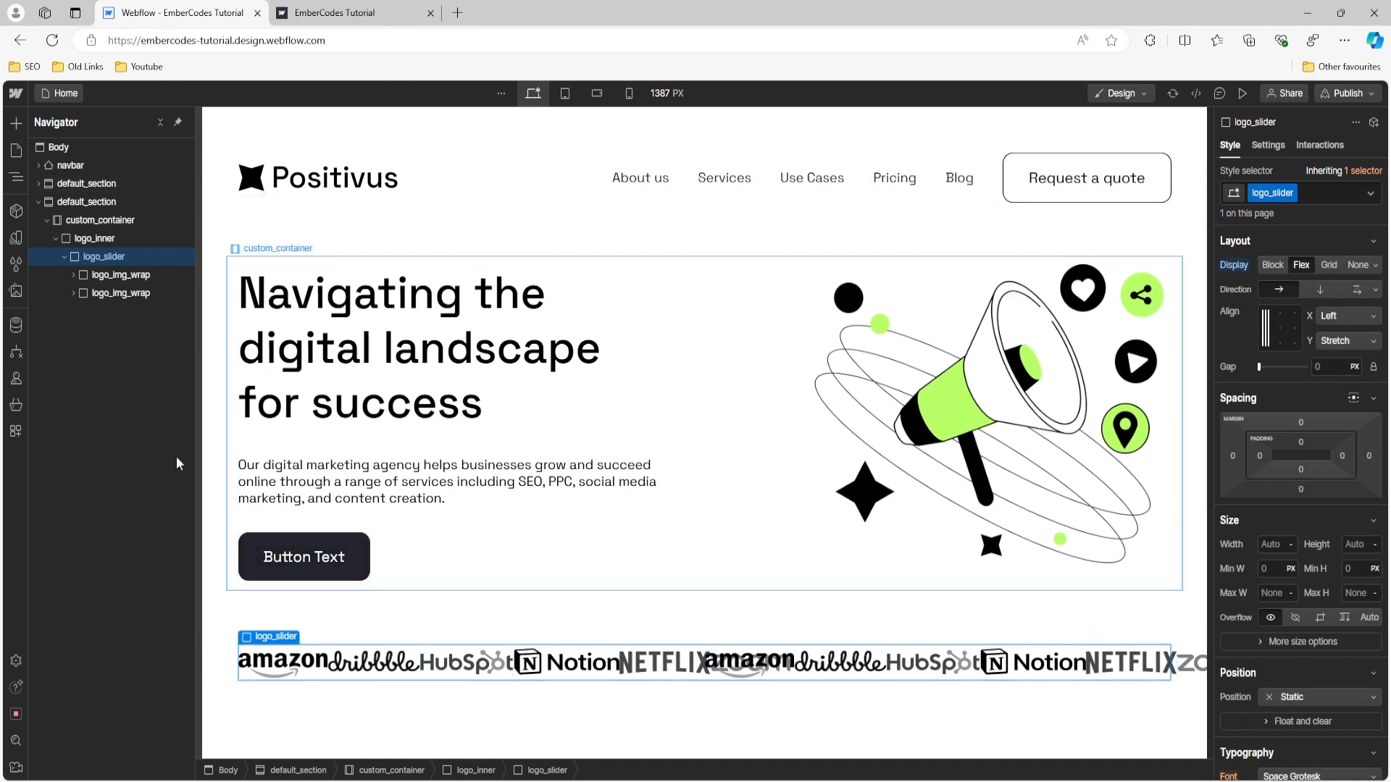
# - Set the minimum width of the logo_img_wrap class to 100%
pyautogui.click(144, 275)
pyautogui.click(137, 293)
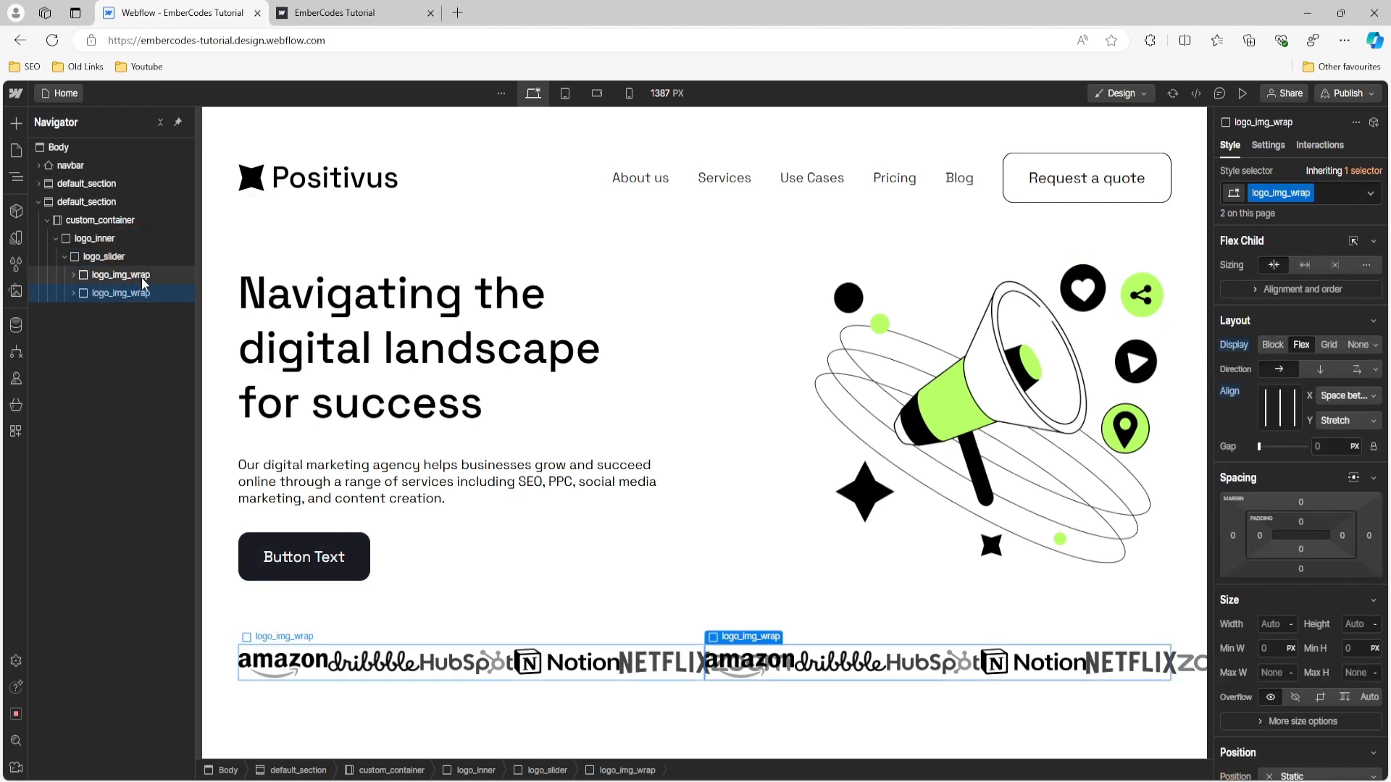
pyautogui.click(144, 276)
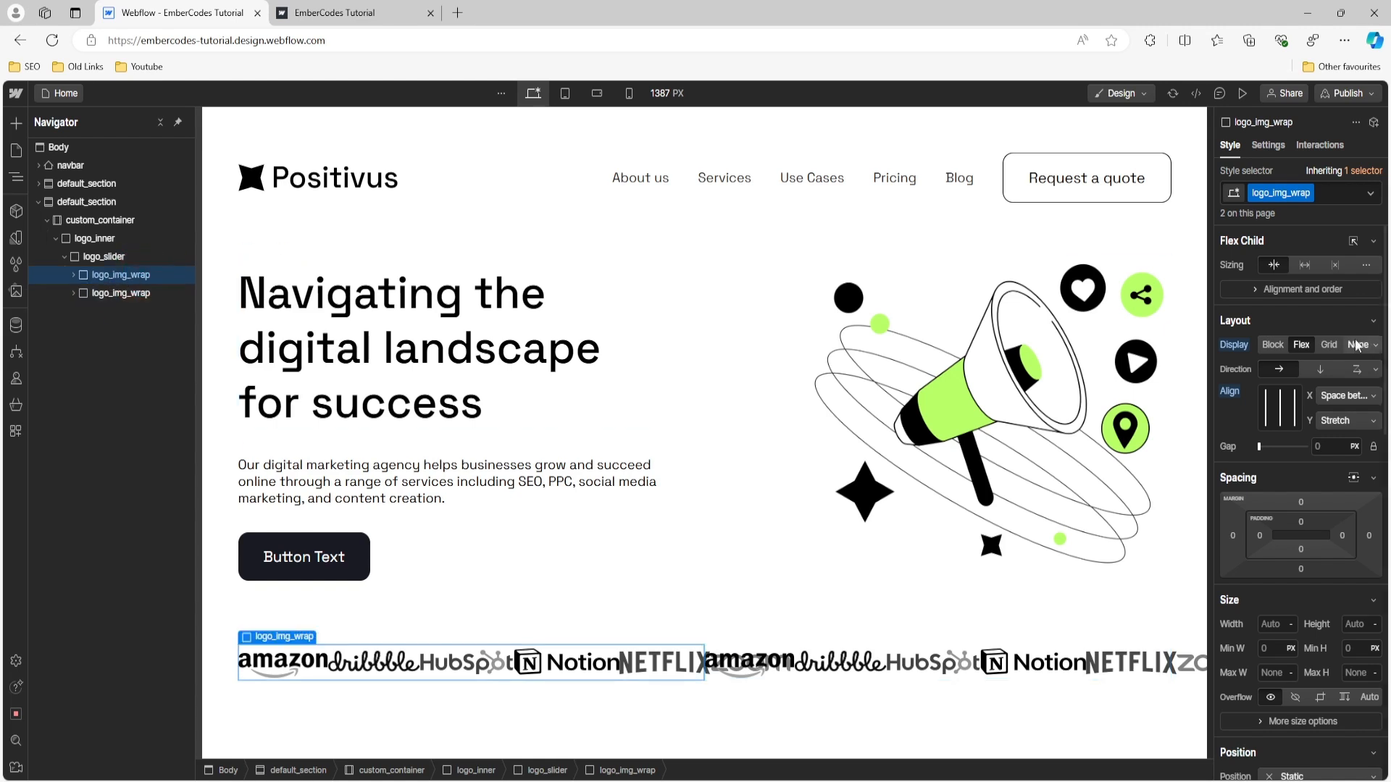
pyautogui.scroll(-2, 1282, 499)
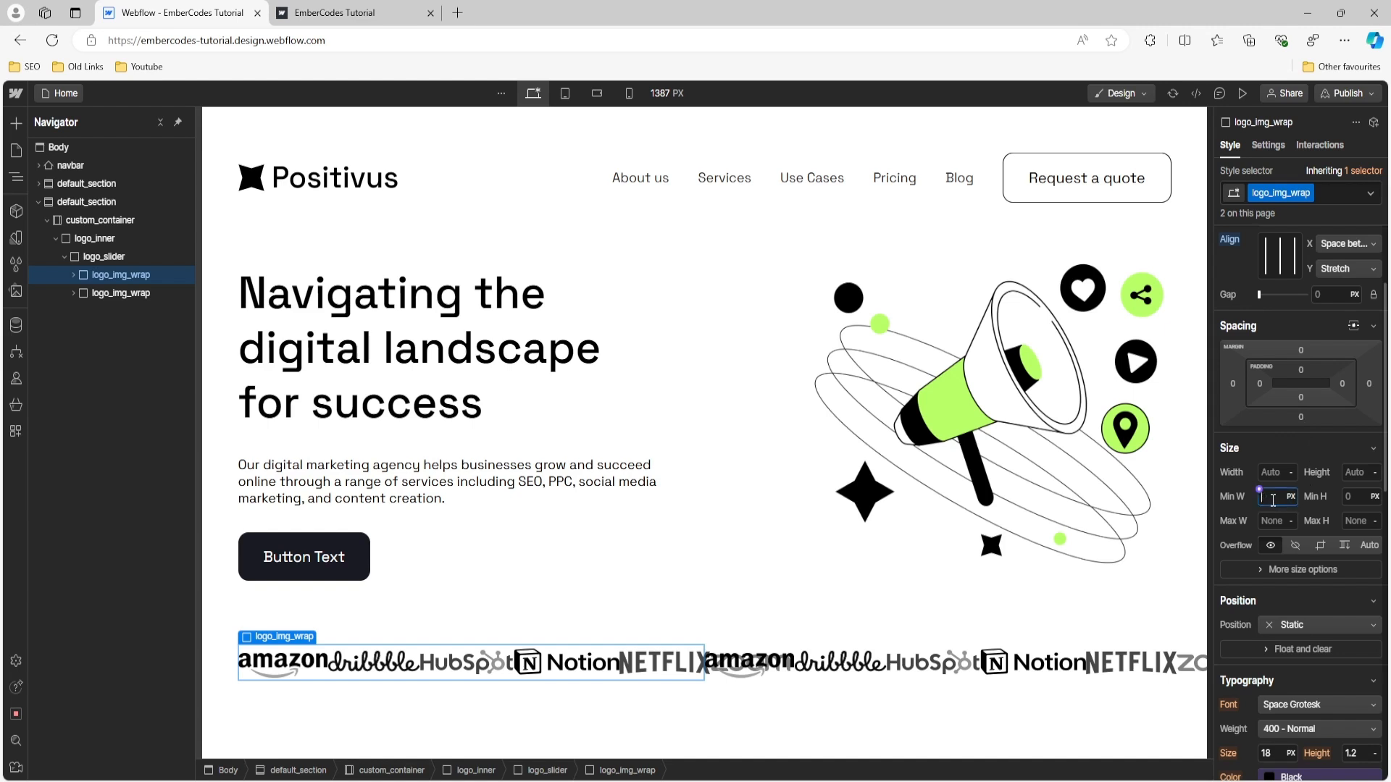
pyautogui.write('100')
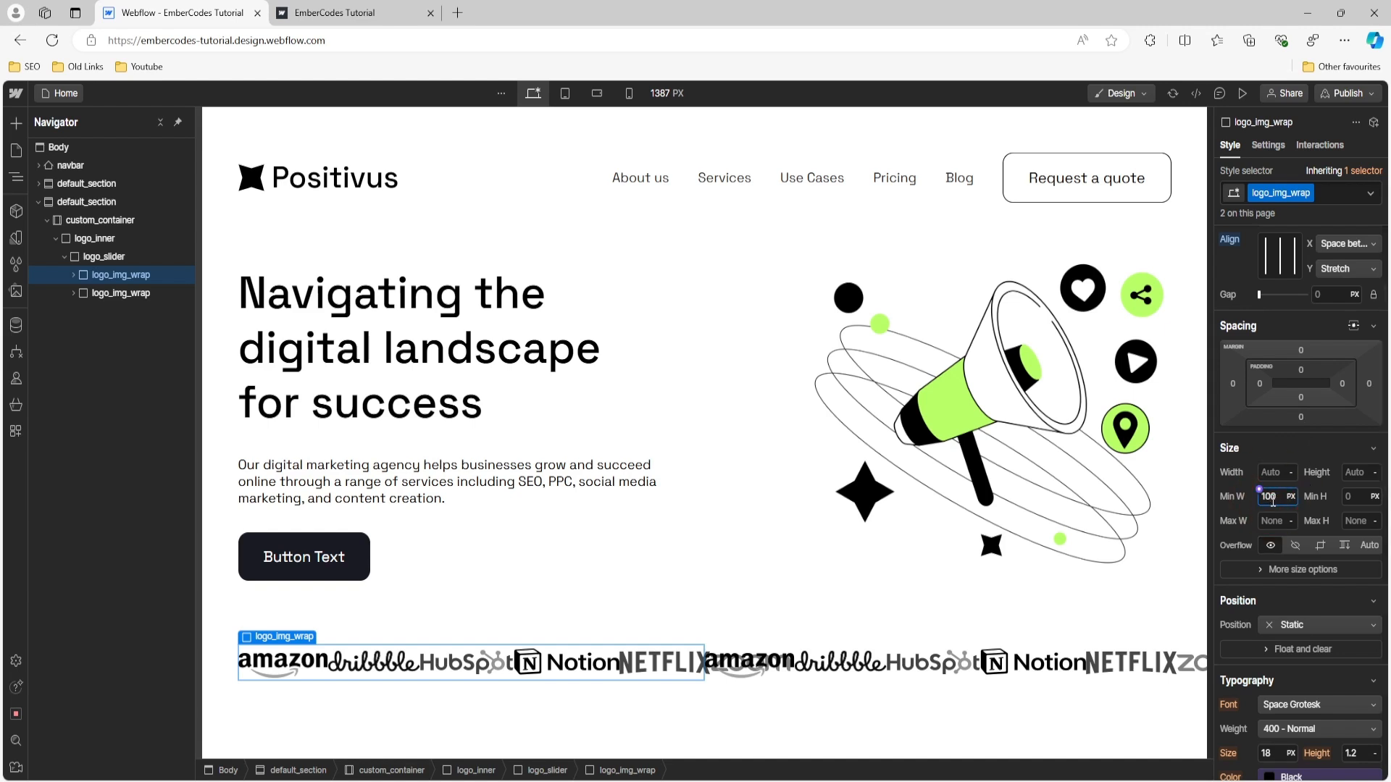
pyautogui.write('%')
pyautogui.press('Return')
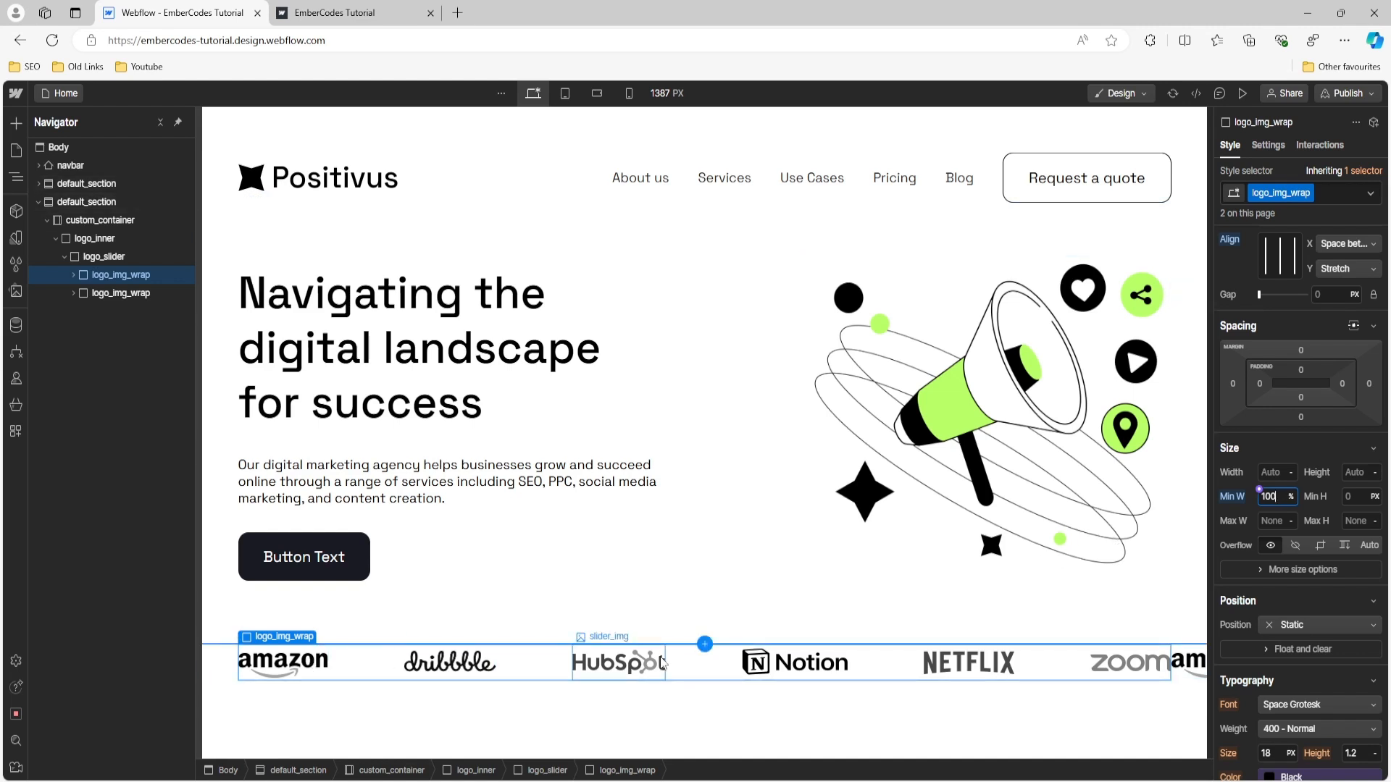
pyautogui.click(97, 258)
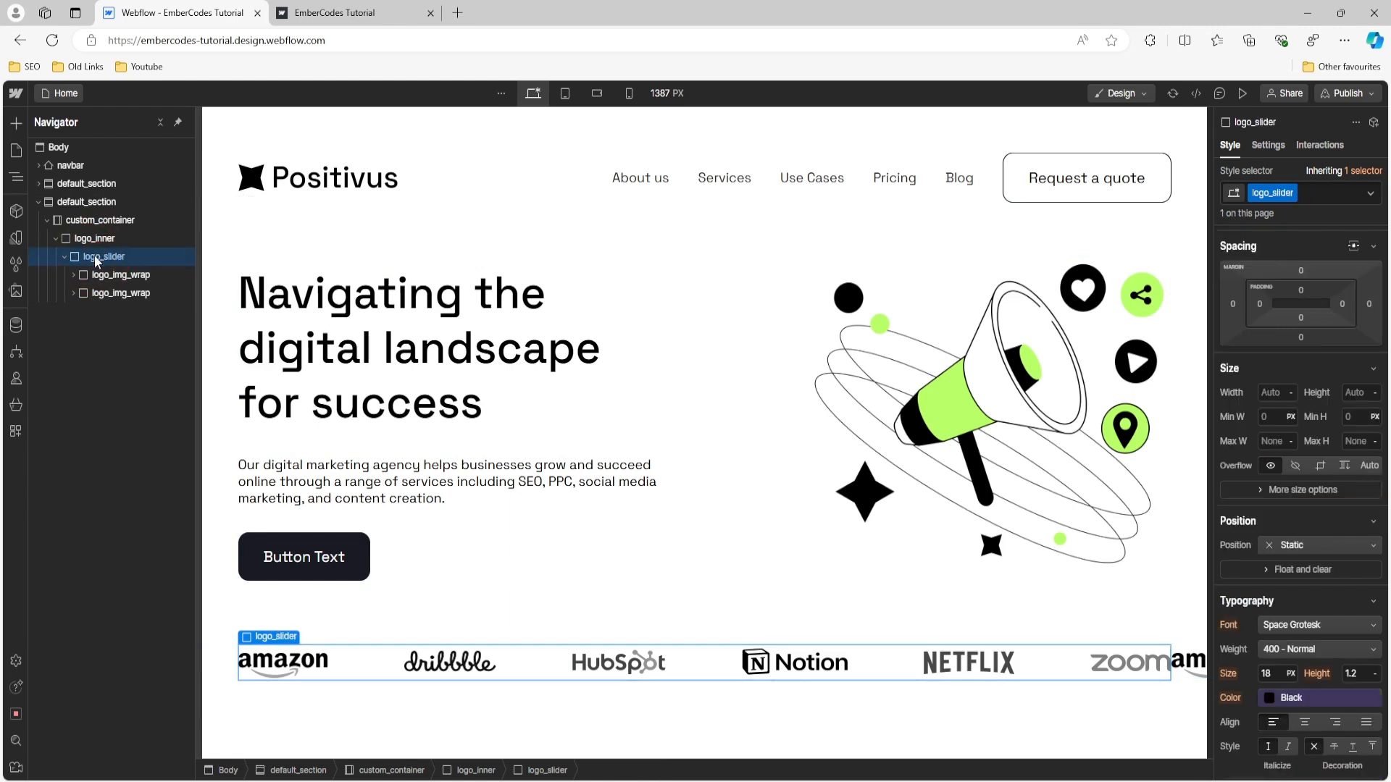
pyautogui.click(116, 222)
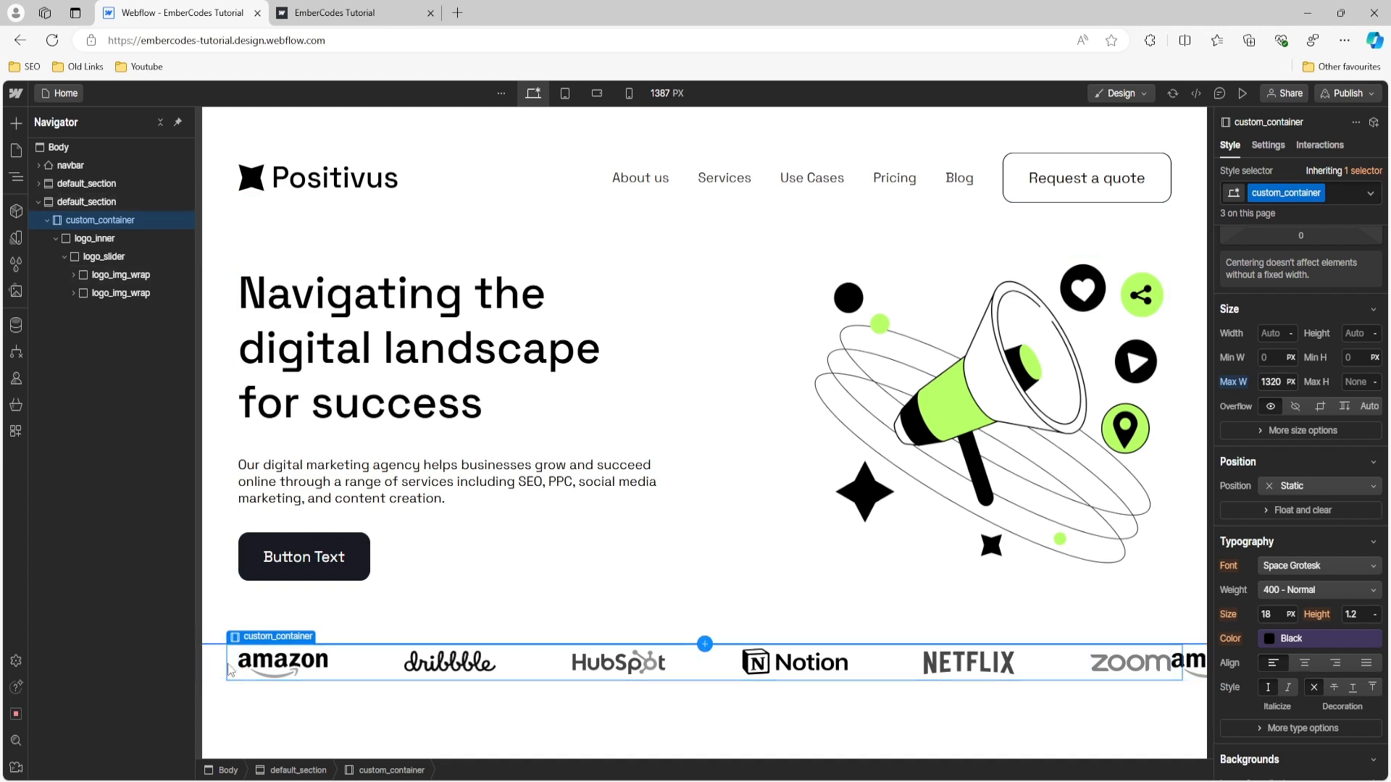
pyautogui.click(114, 293)
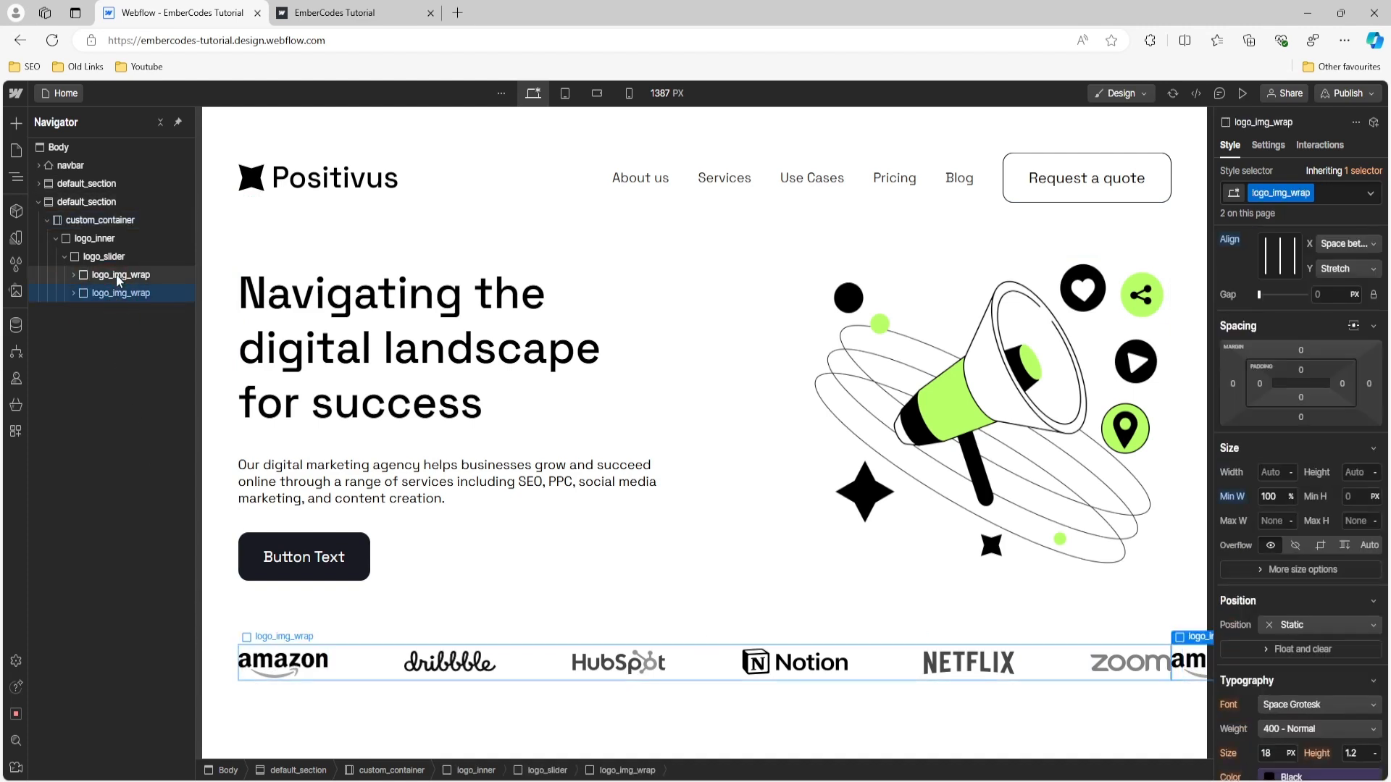
pyautogui.click(116, 275)
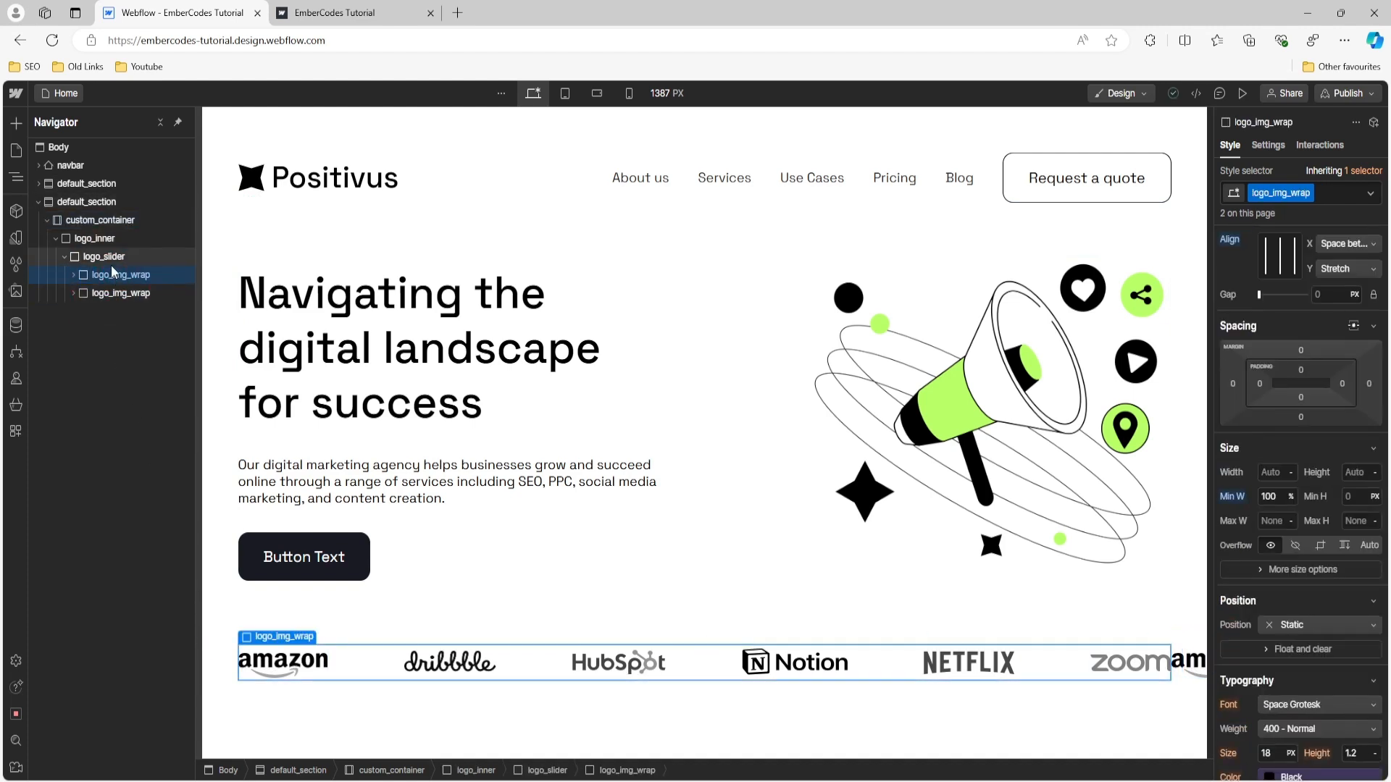
pyautogui.click(111, 264)
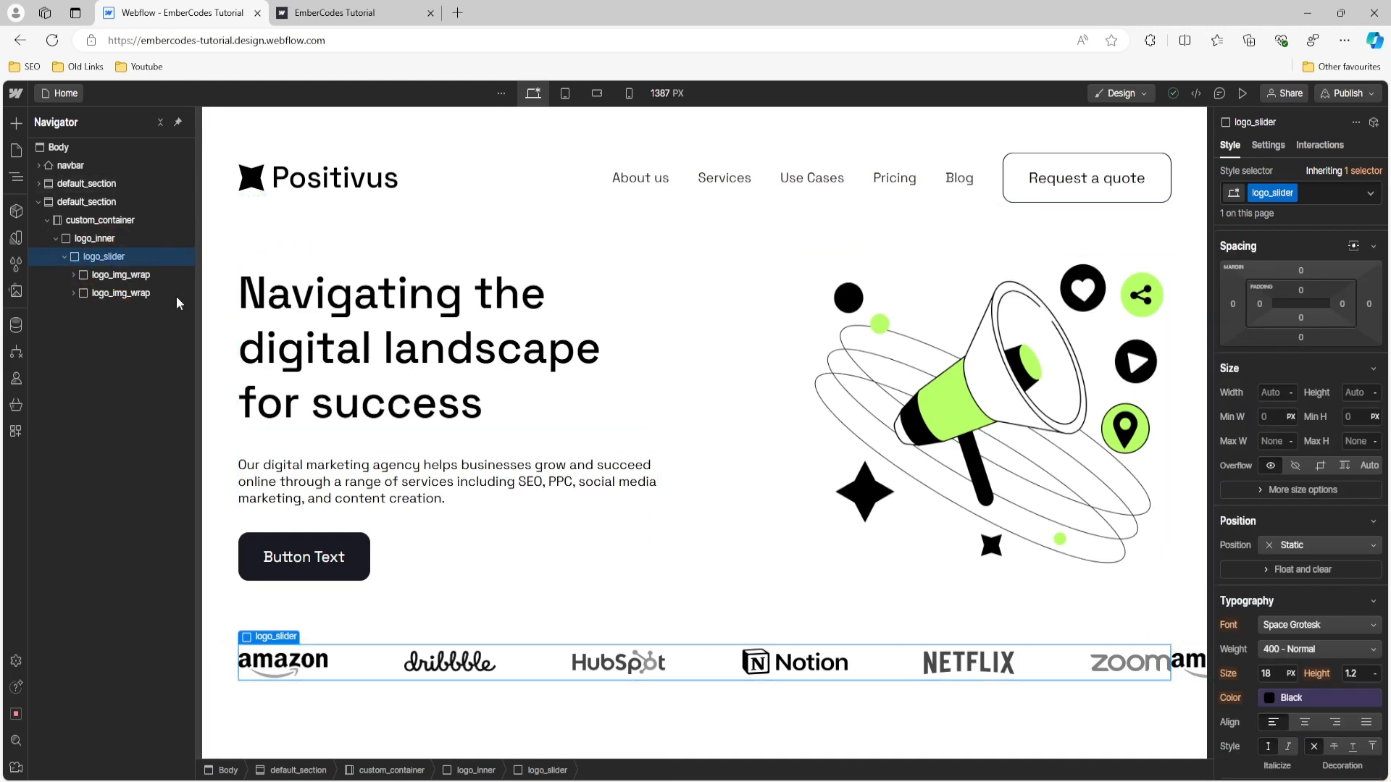
pyautogui.click(133, 293)
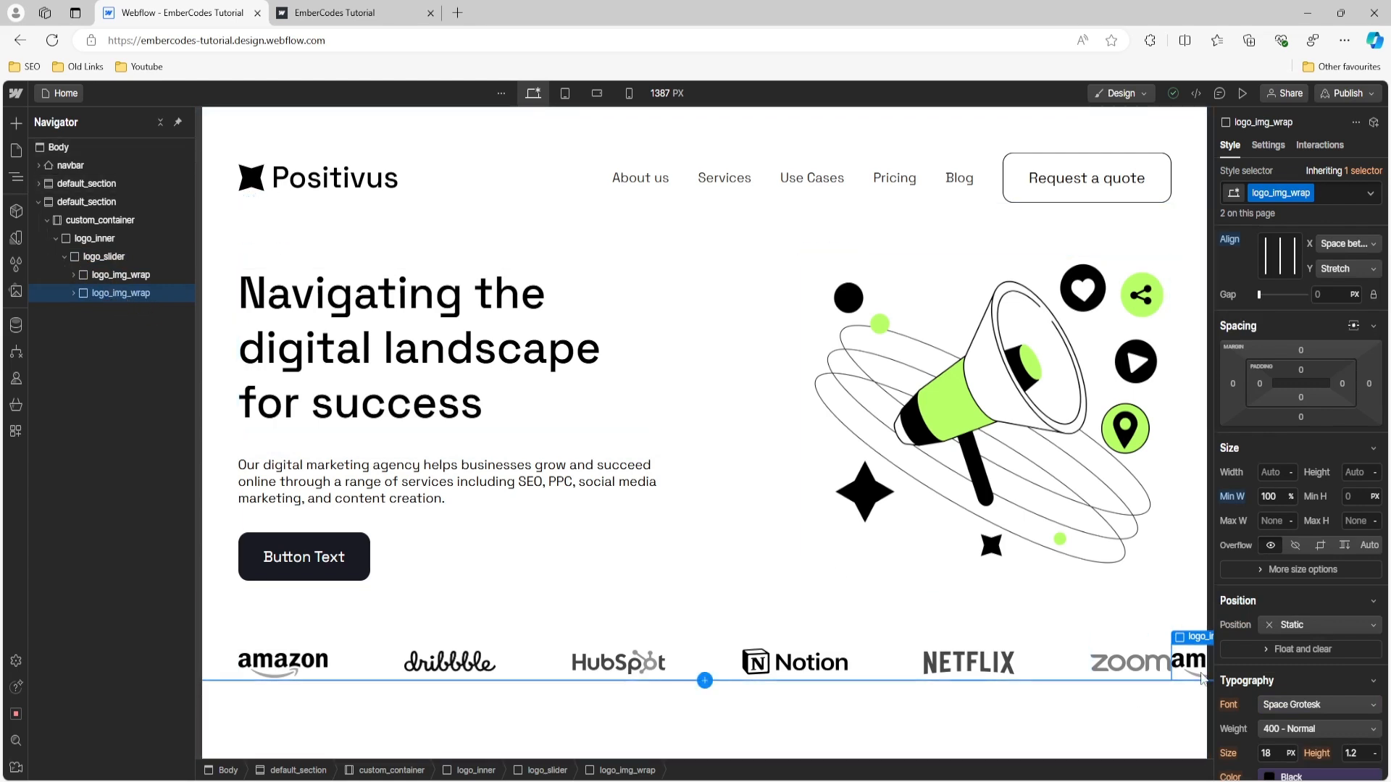
# - Set the overflow of logo_slider to Hidden so the second logo row is clipped
pyautogui.click(43, 256)
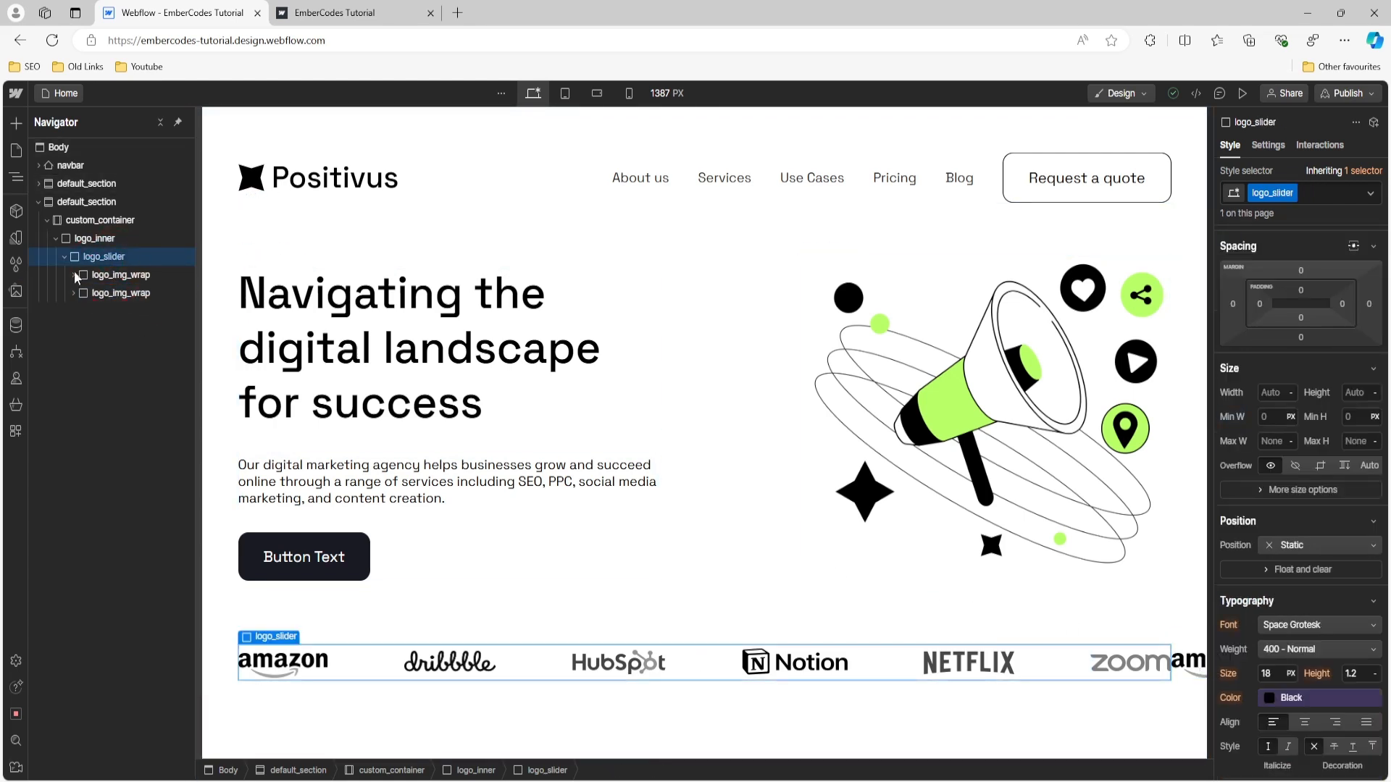
pyautogui.scroll(-2, 1298, 414)
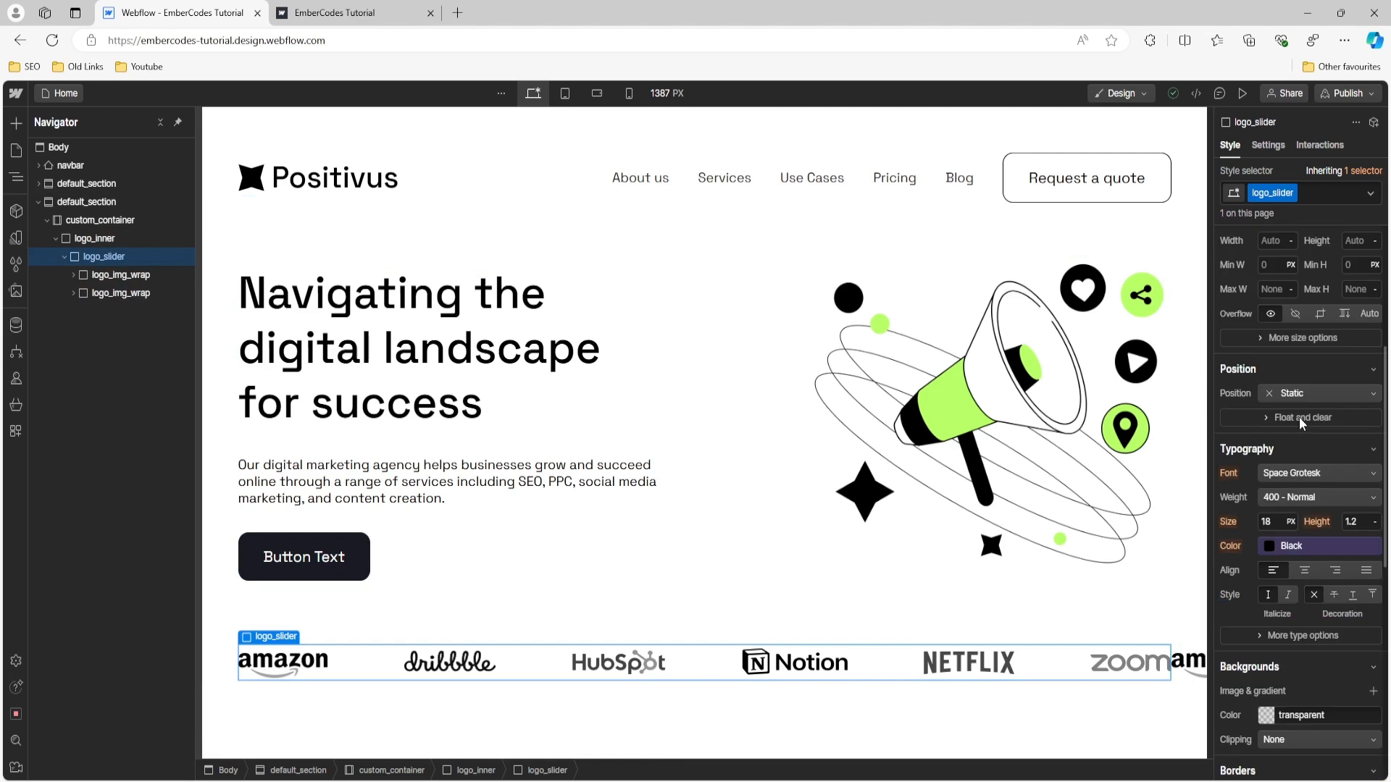
pyautogui.click(1294, 314)
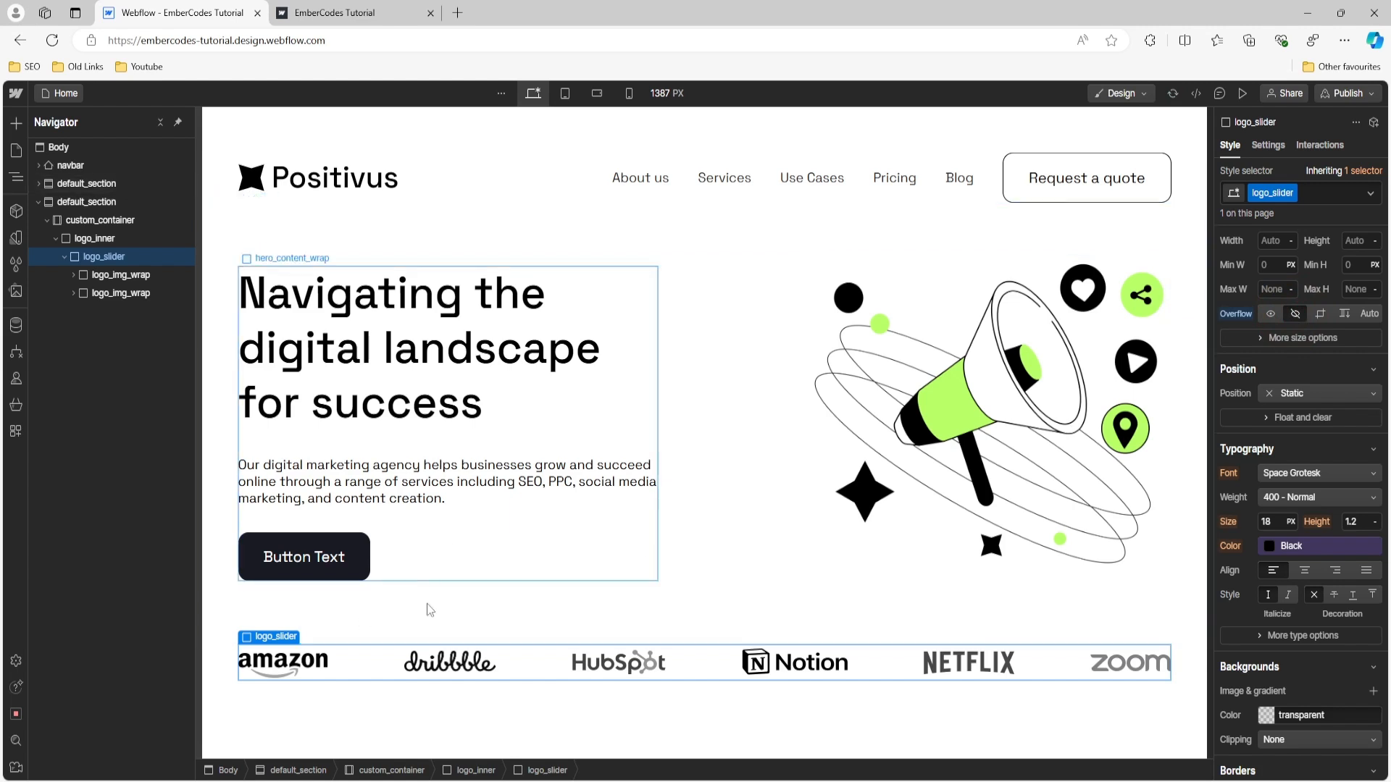
# - Try a 300 px horizontal Move transform on the first logo_img_wrap and reset it
pyautogui.click(130, 276)
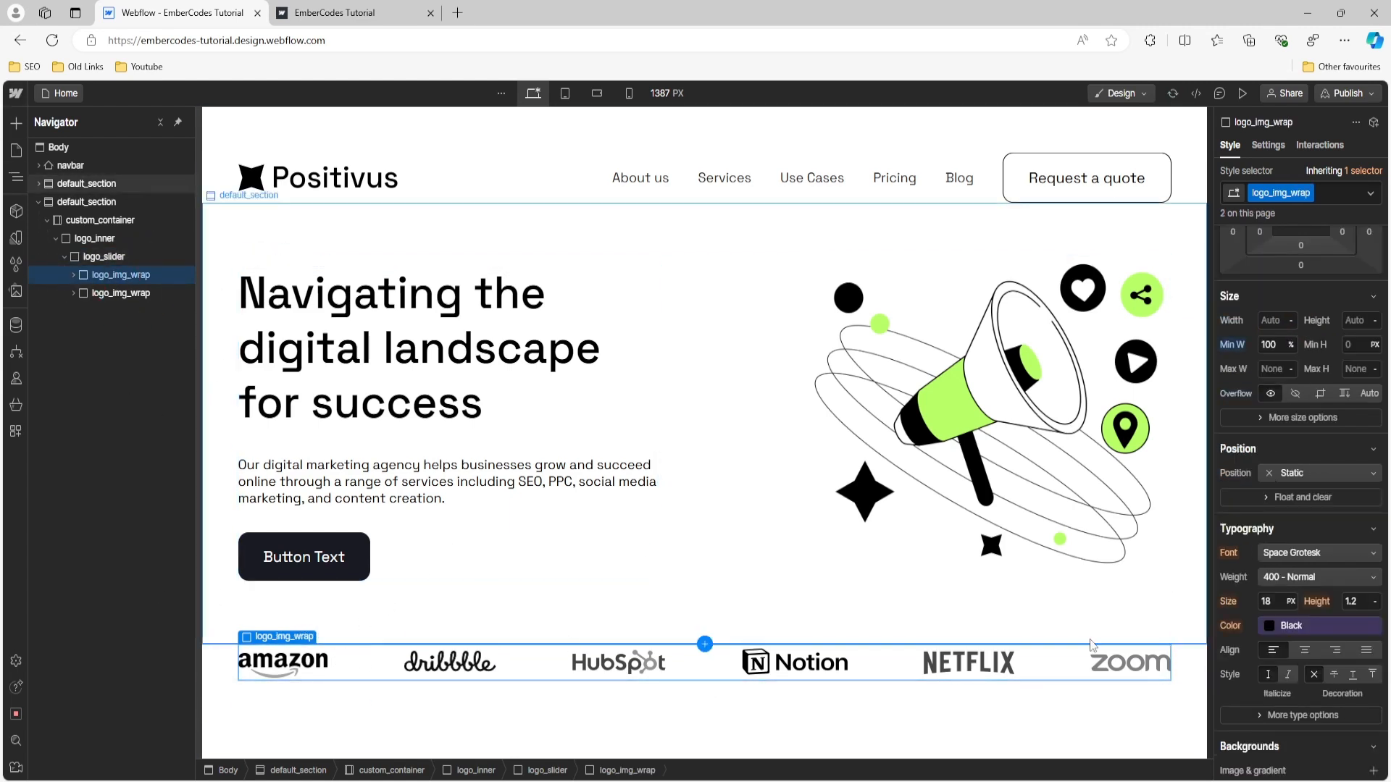
pyautogui.scroll(-10, 1314, 370)
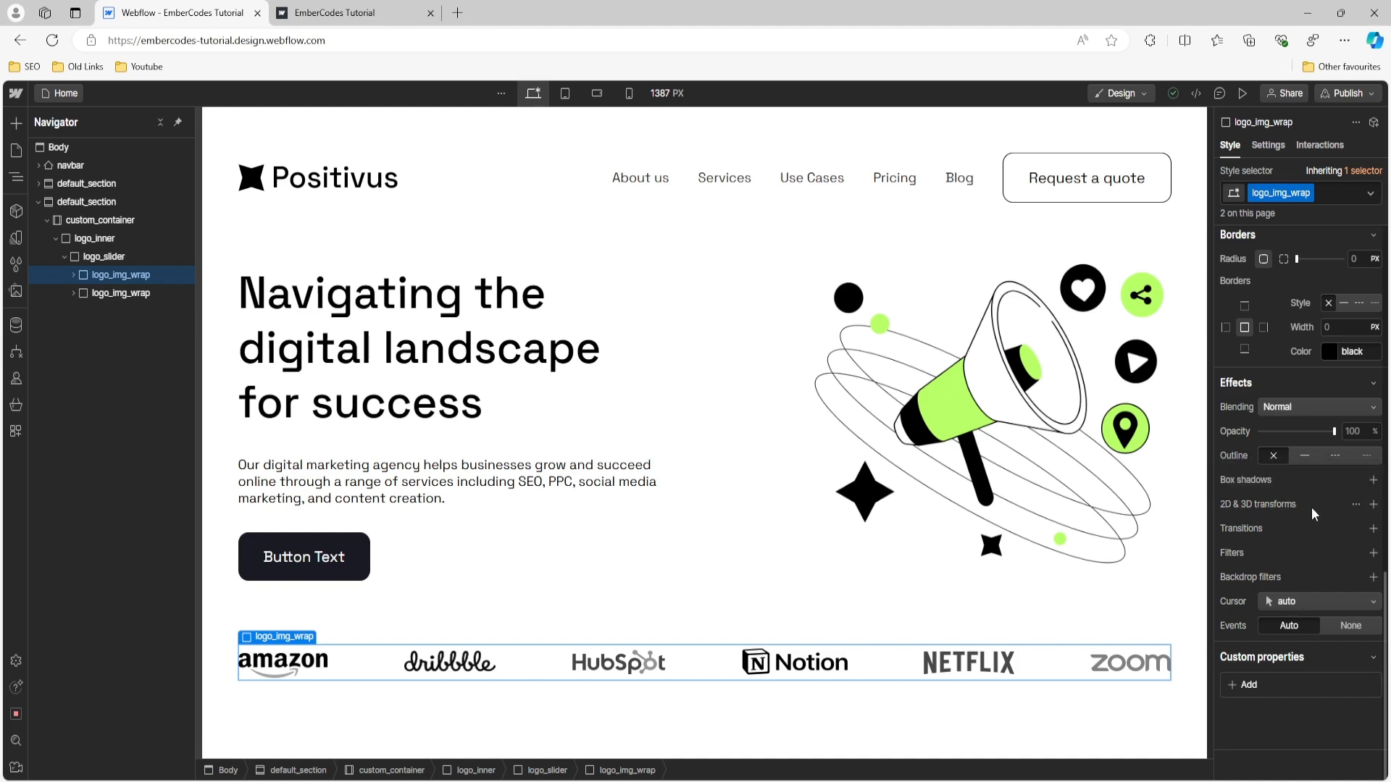
pyautogui.click(1373, 505)
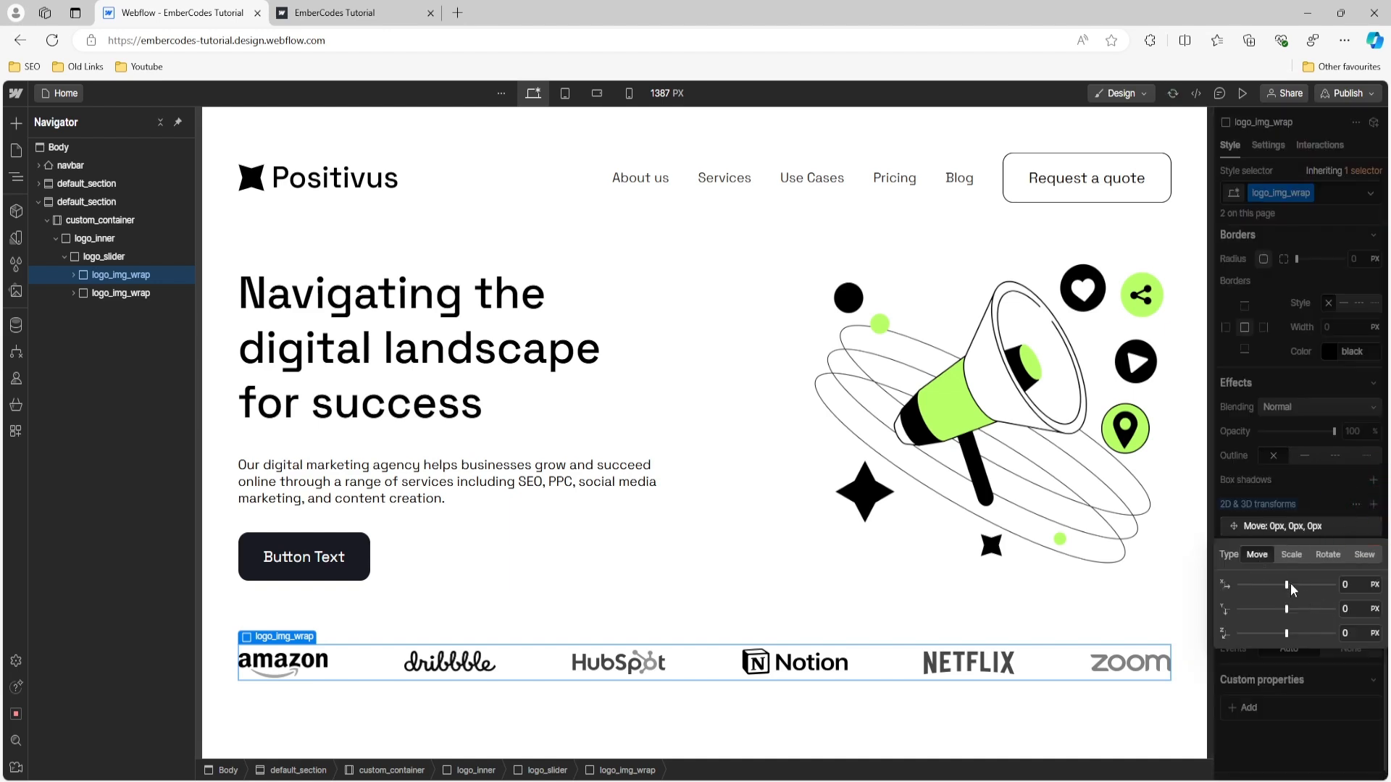
pyautogui.moveTo(1292, 584); pyautogui.dragTo(1335, 584)
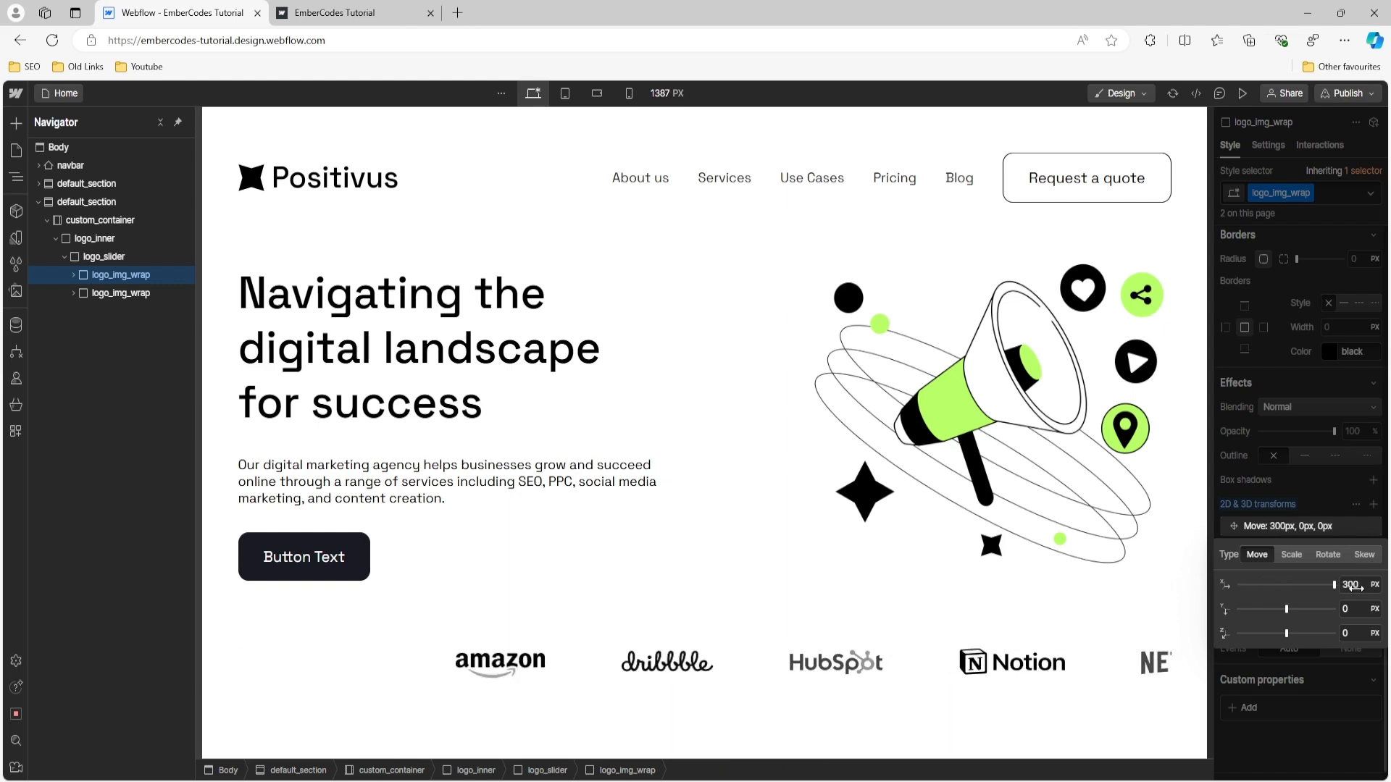
pyautogui.click(1262, 507)
pyautogui.click(1262, 507)
pyautogui.click(1260, 524)
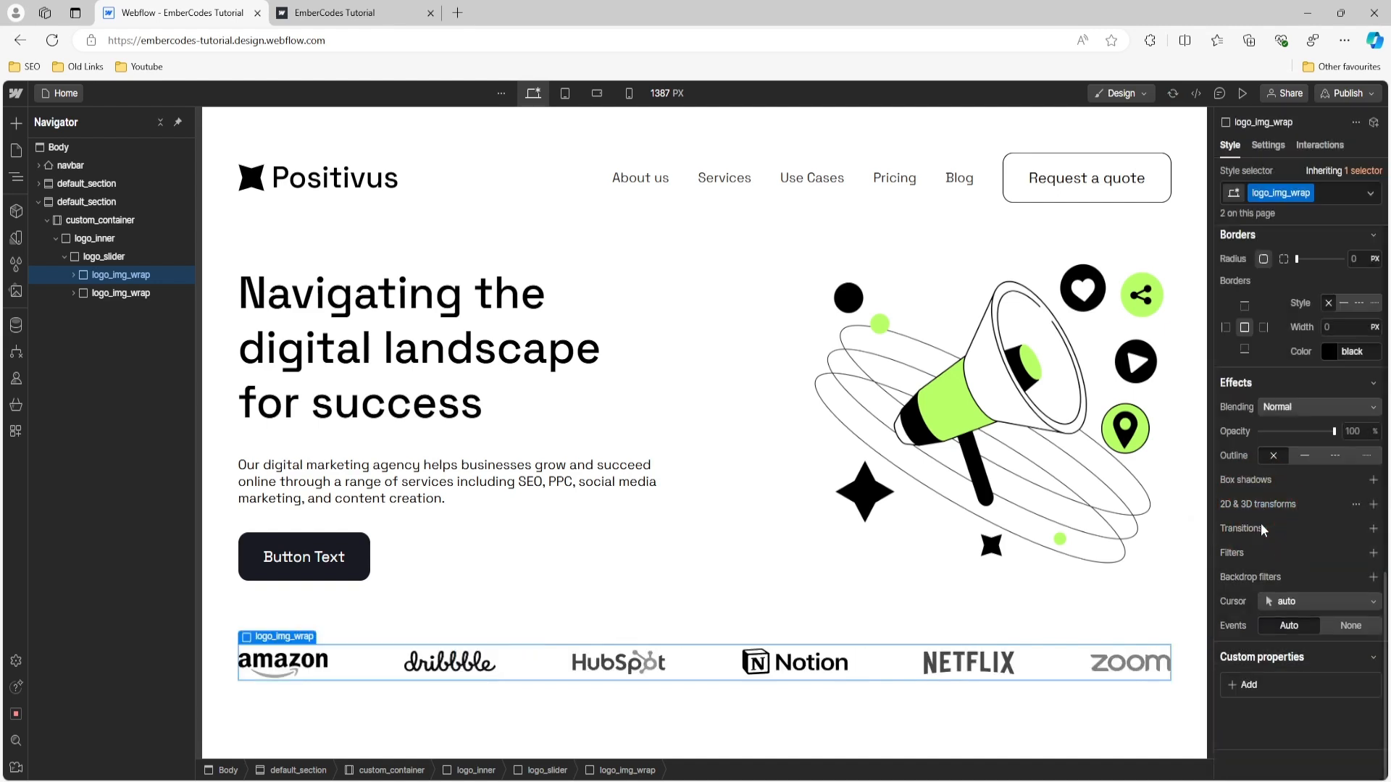
# - Change the horizontal distribution of the logos in logo_img_wrap to Space around
pyautogui.click(95, 256)
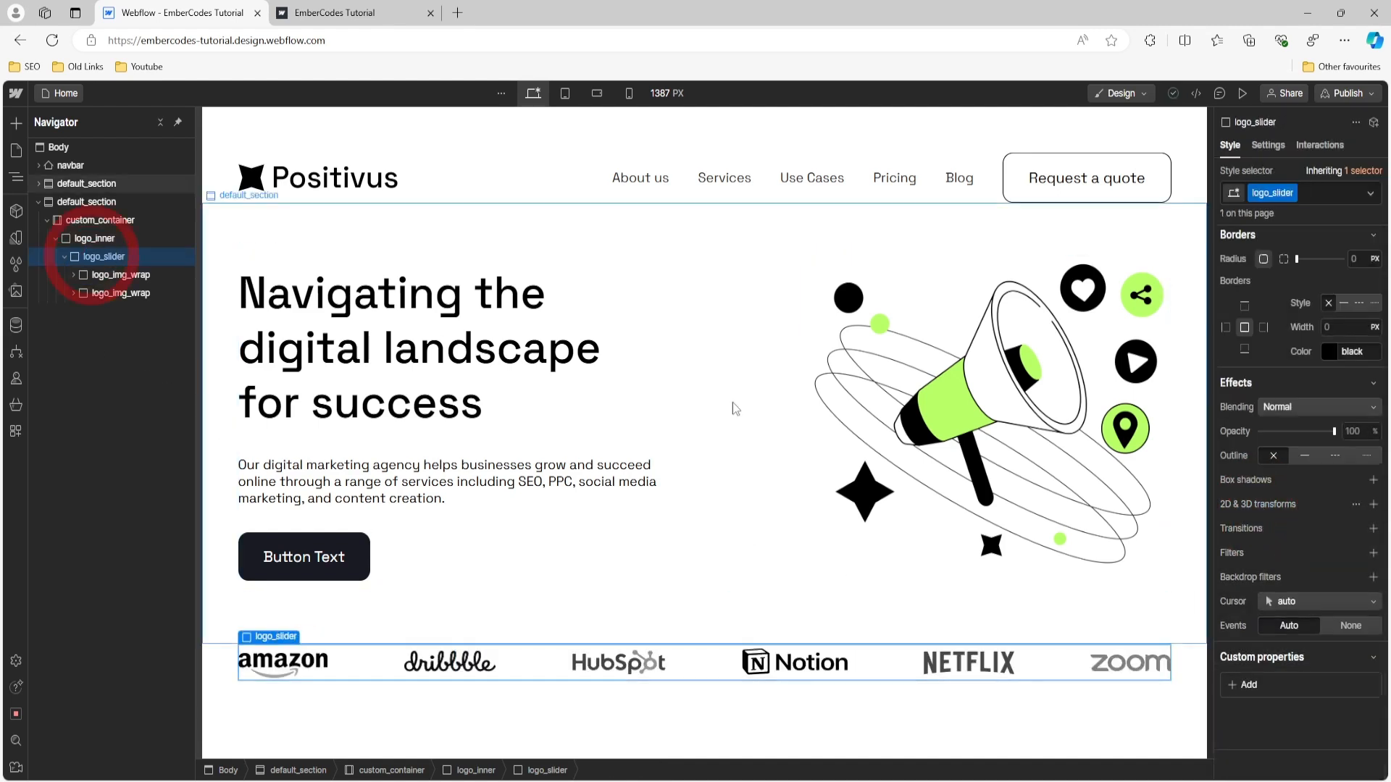
pyautogui.scroll(10, 1293, 479)
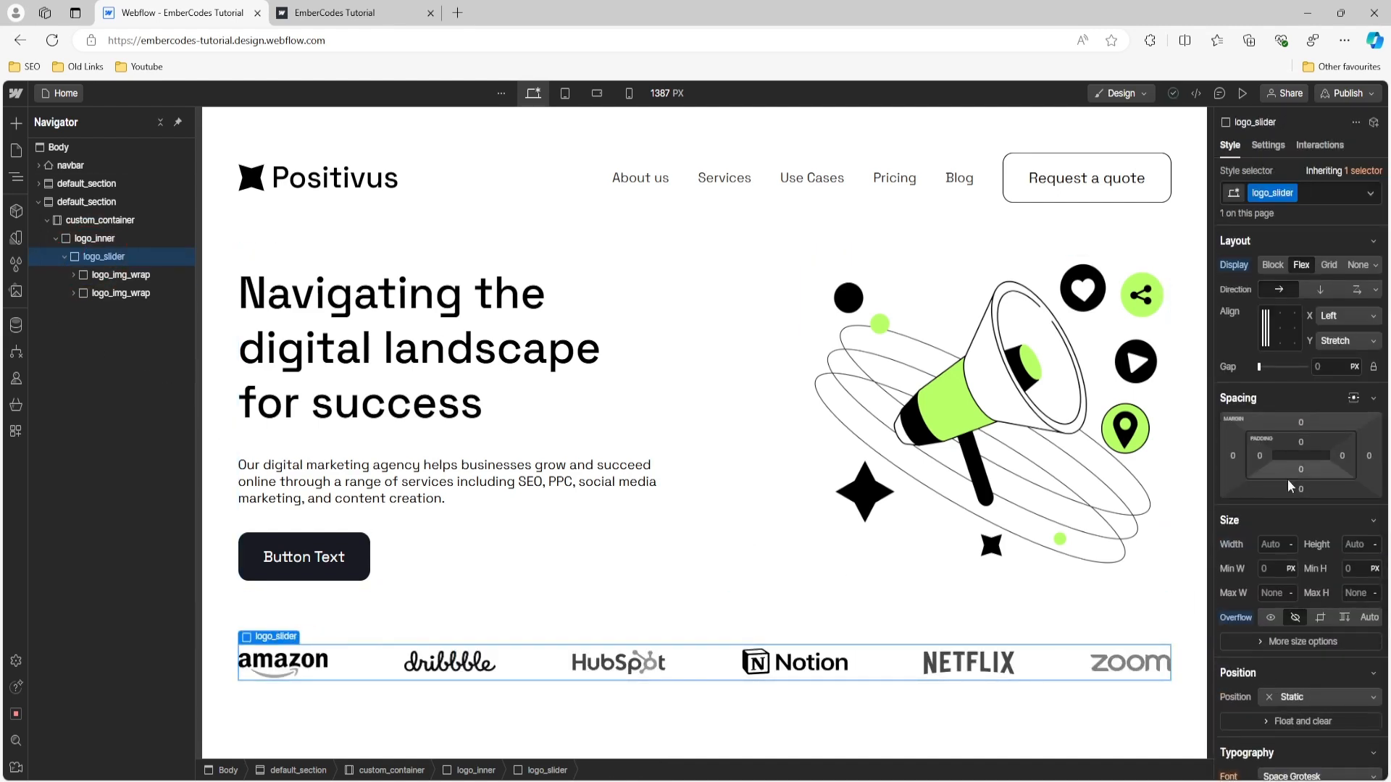
pyautogui.click(124, 275)
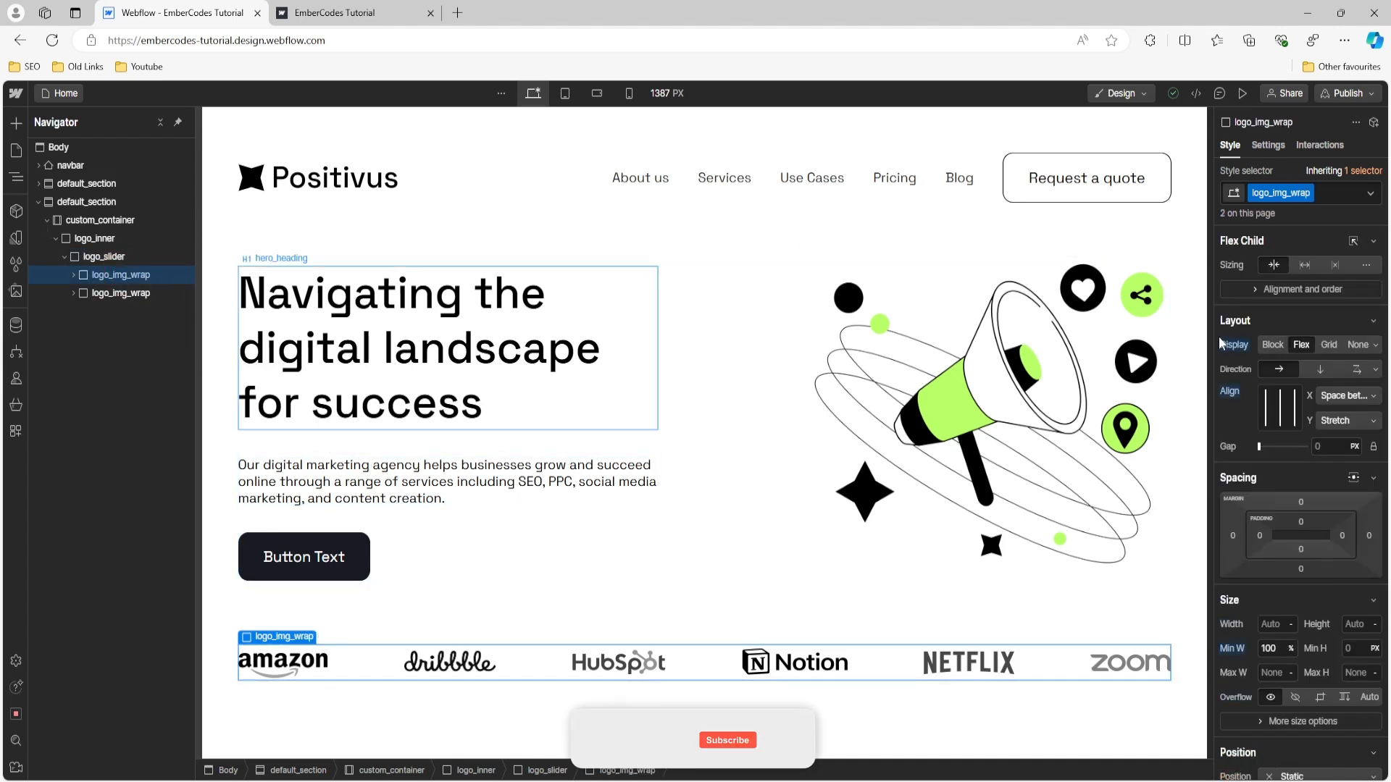
pyautogui.click(1374, 397)
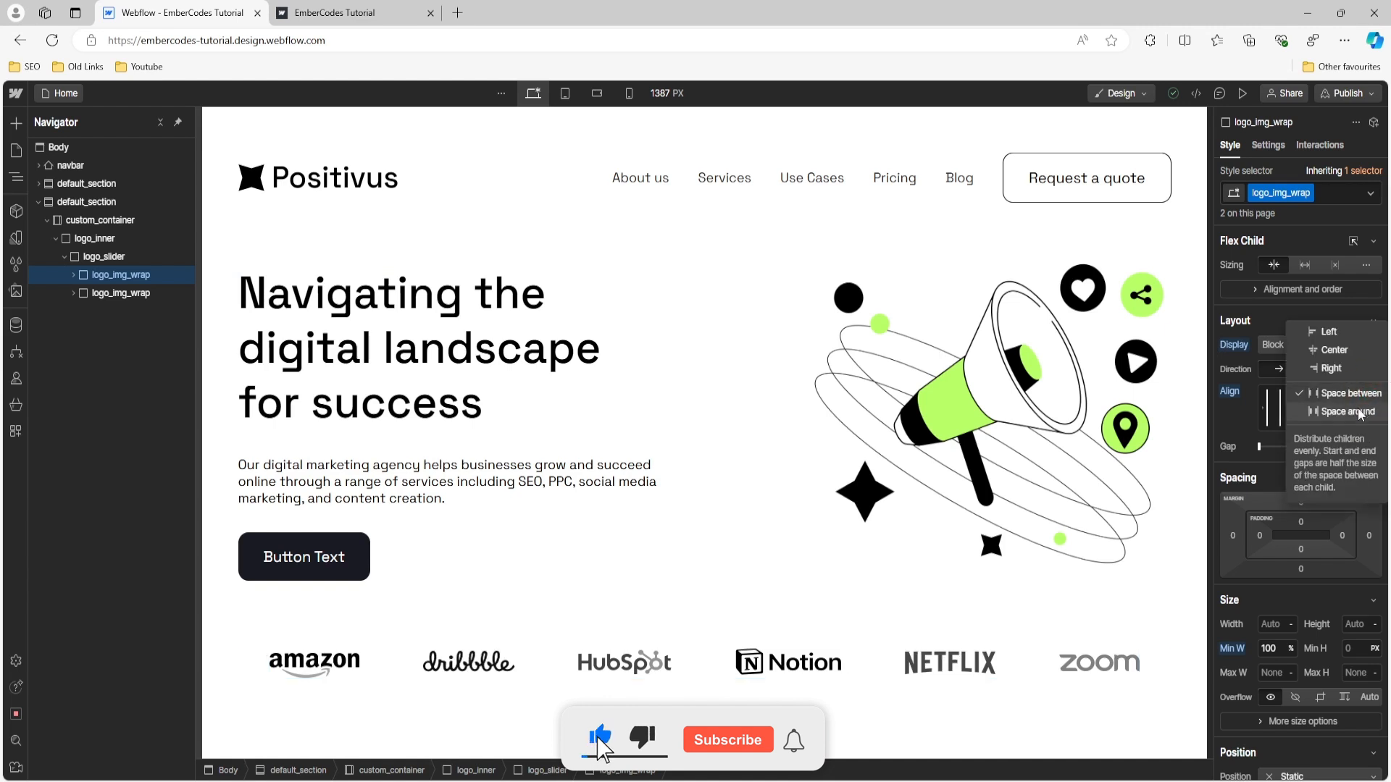
pyautogui.click(1360, 412)
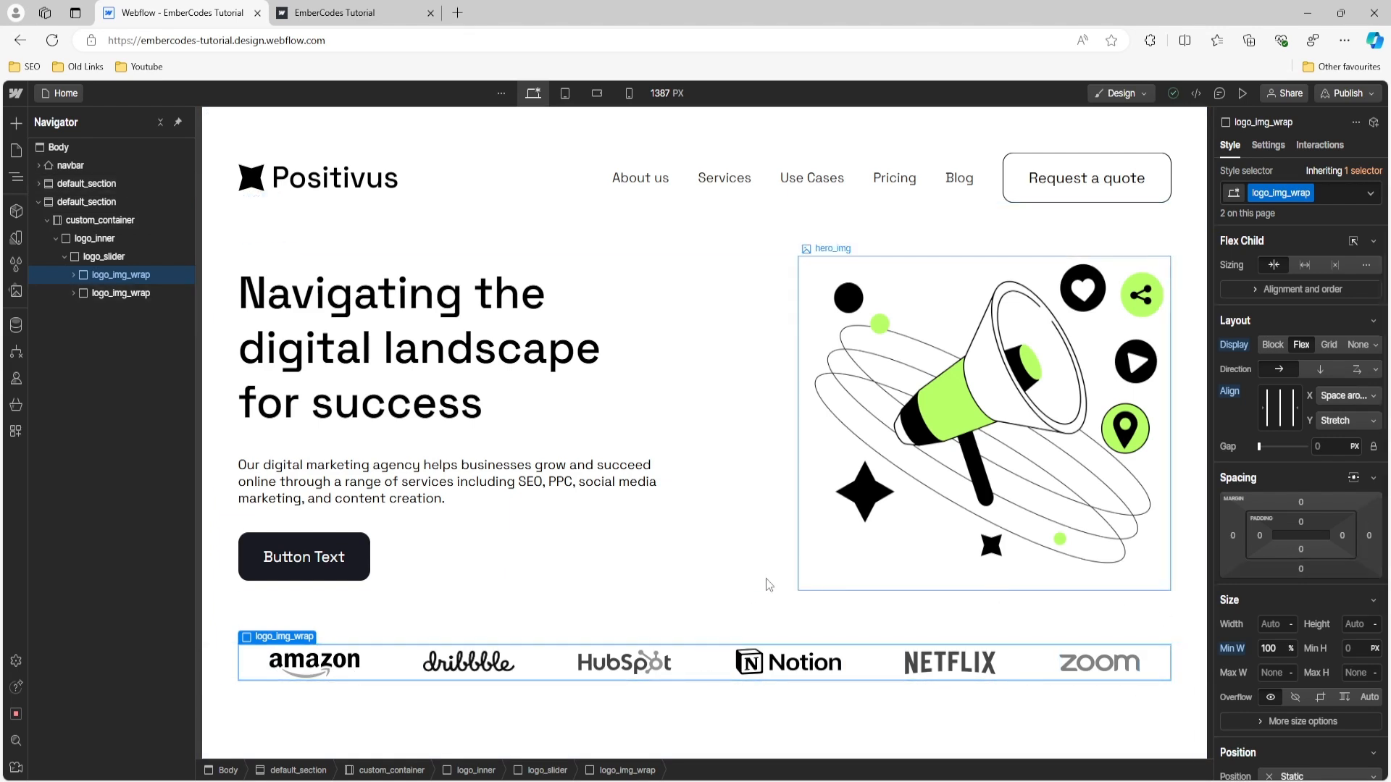
pyautogui.click(497, 611)
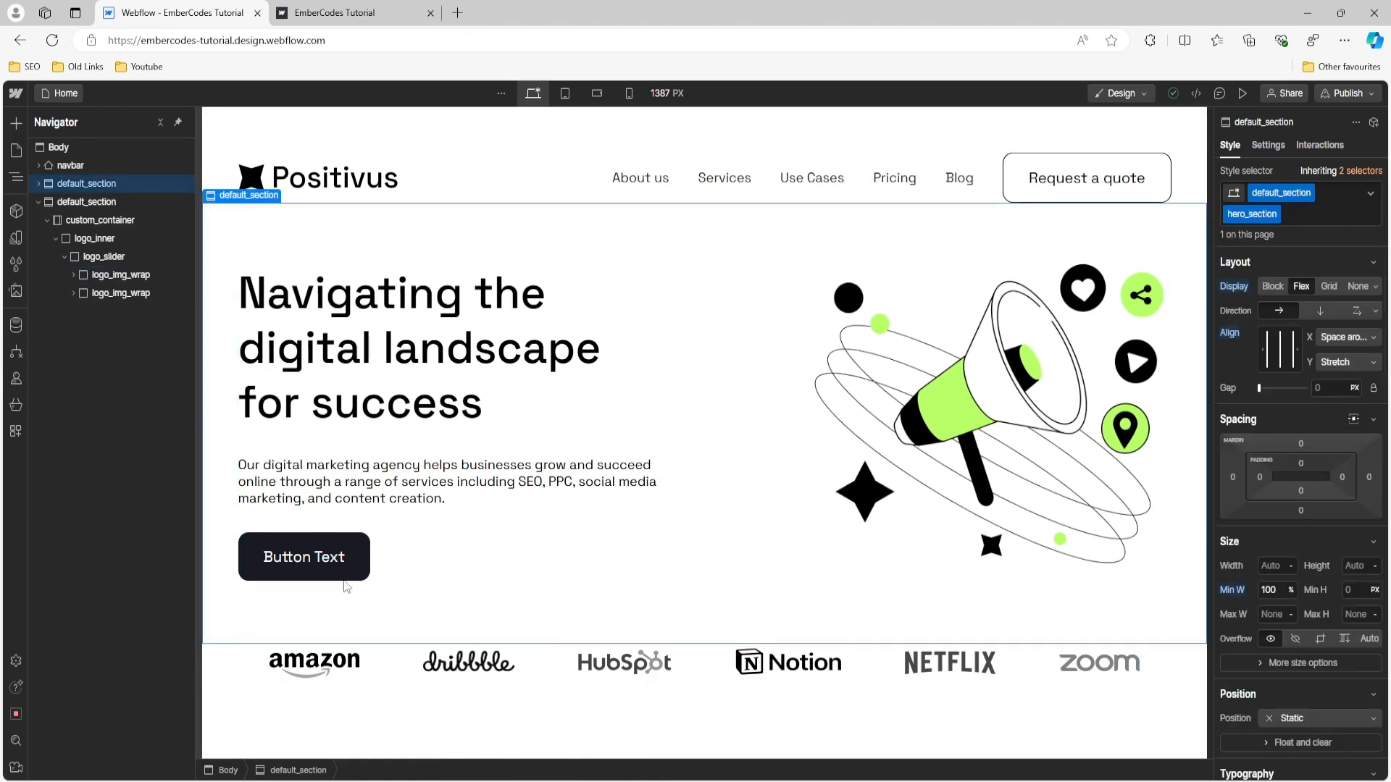
# - Add a Page load trigger with logo_img_wrap selected, set to start an animation when the page finishes loading
pyautogui.click(392, 665)
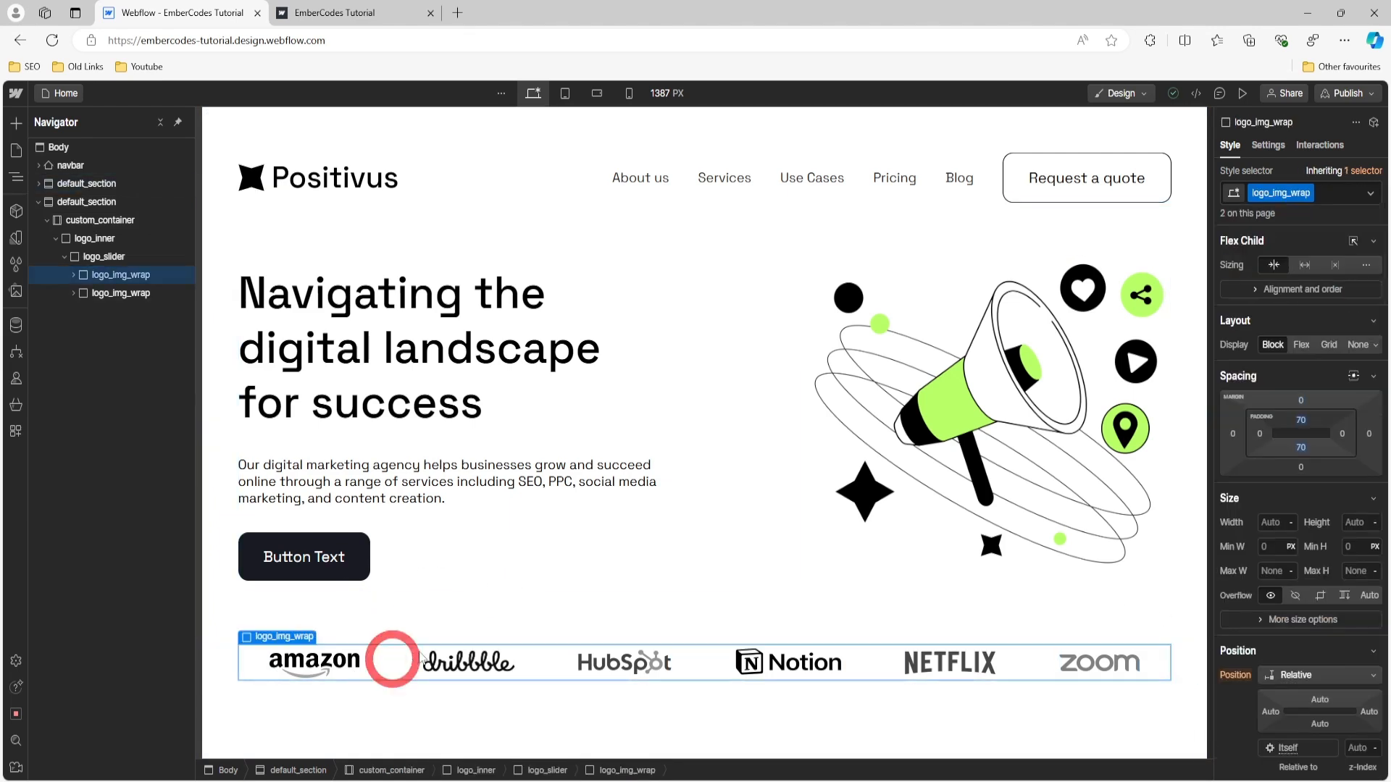
pyautogui.click(1332, 147)
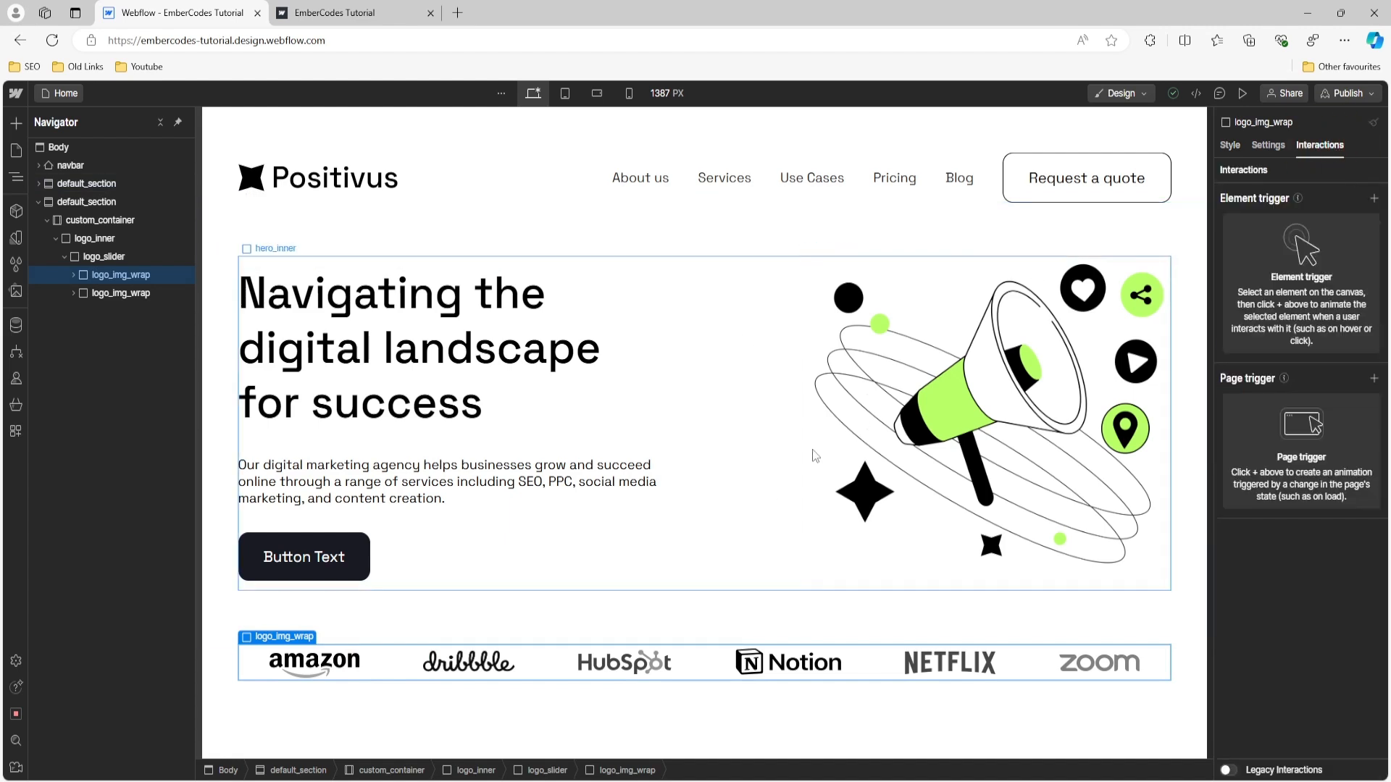
pyautogui.click(1374, 199)
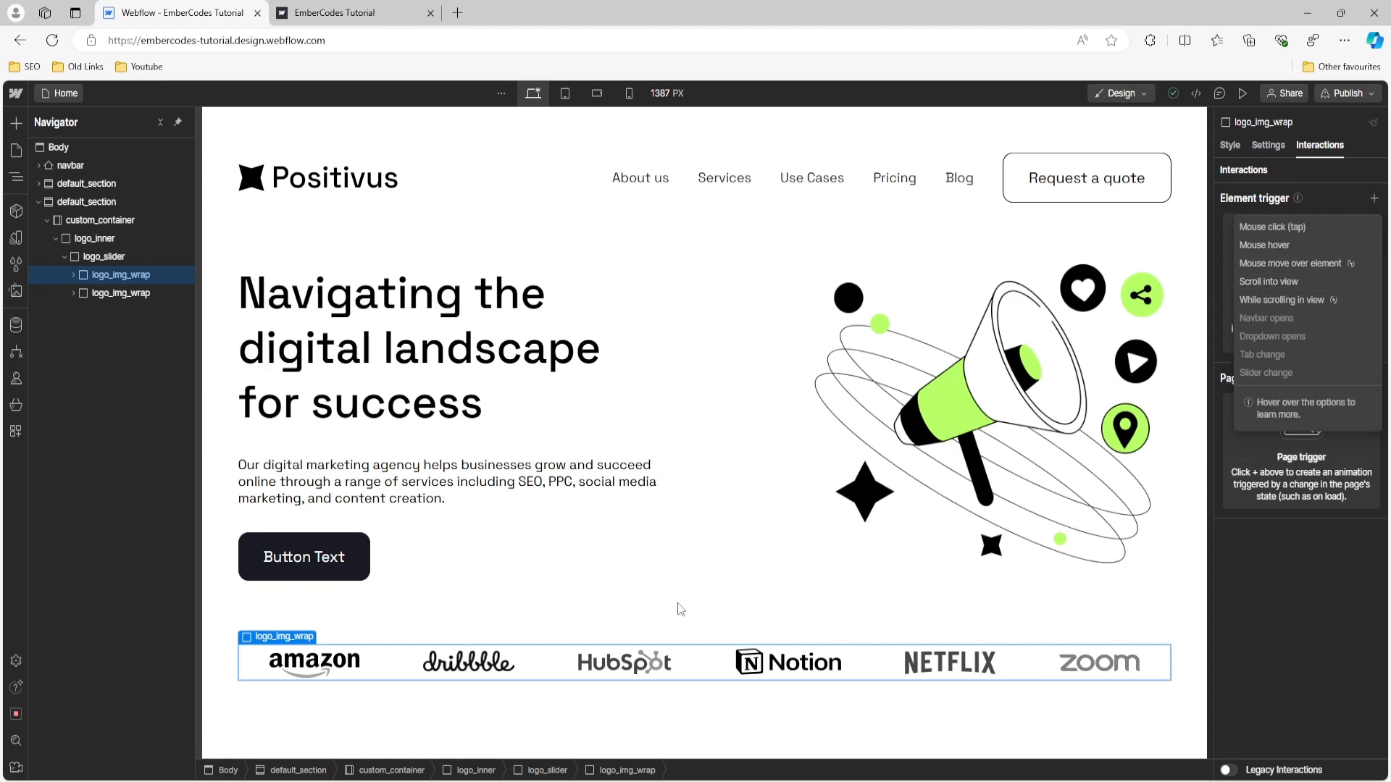
pyautogui.click(1345, 193)
pyautogui.click(1374, 379)
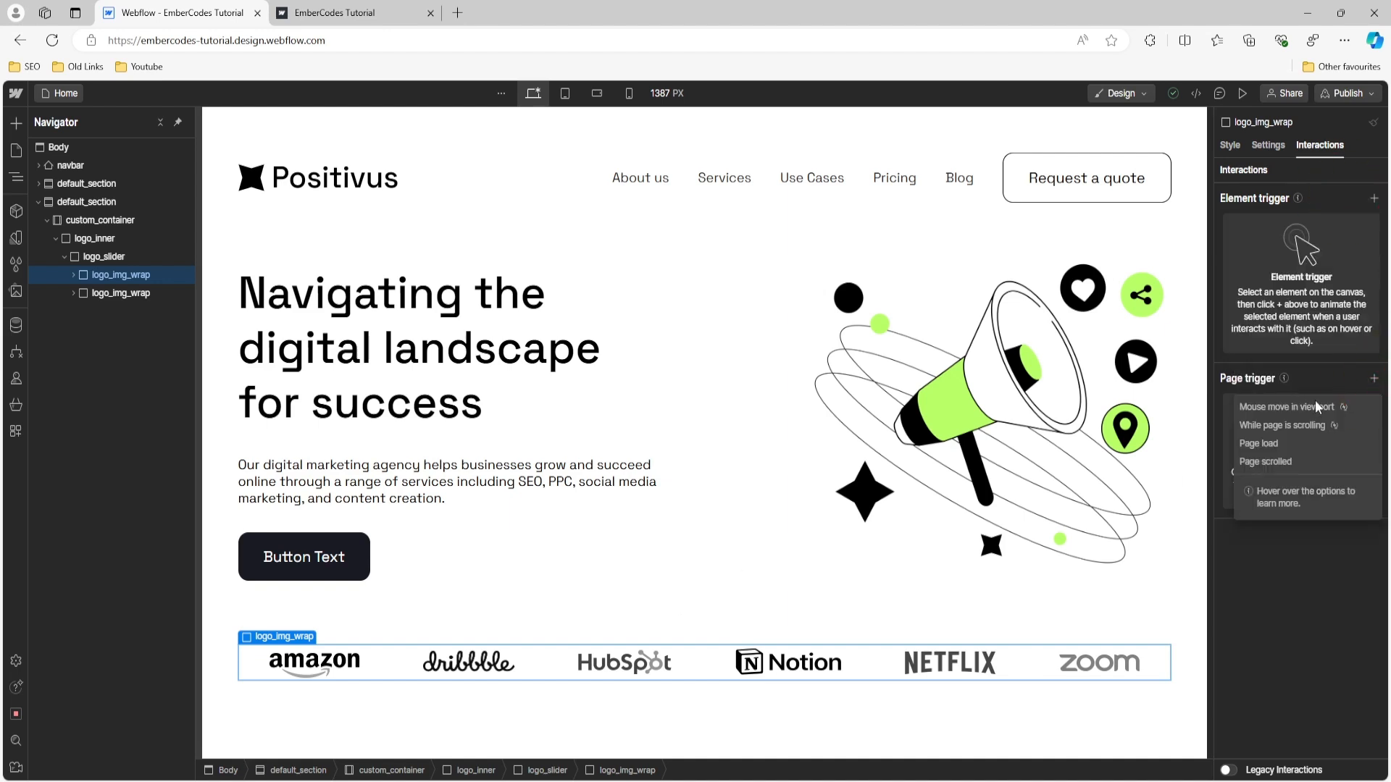
pyautogui.click(1284, 442)
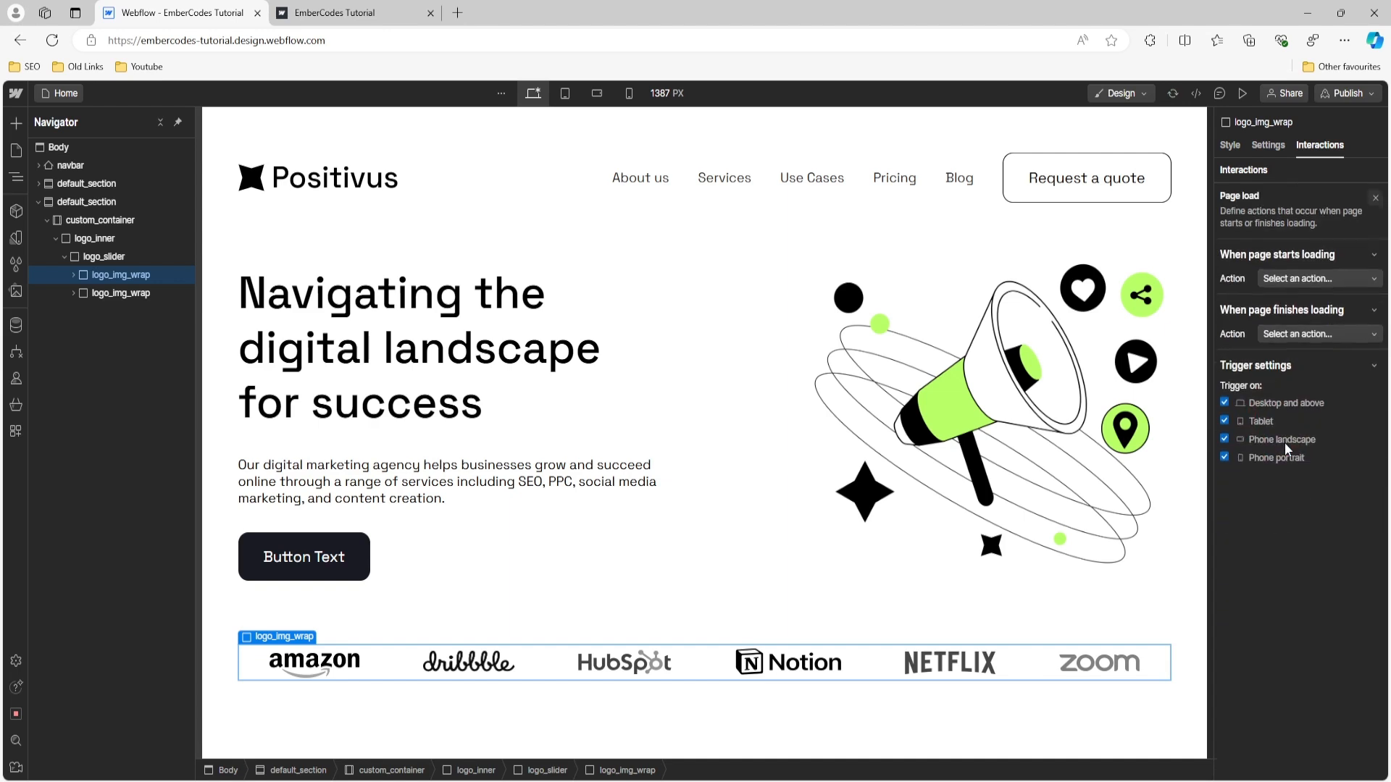
pyautogui.click(1319, 335)
pyautogui.click(1293, 363)
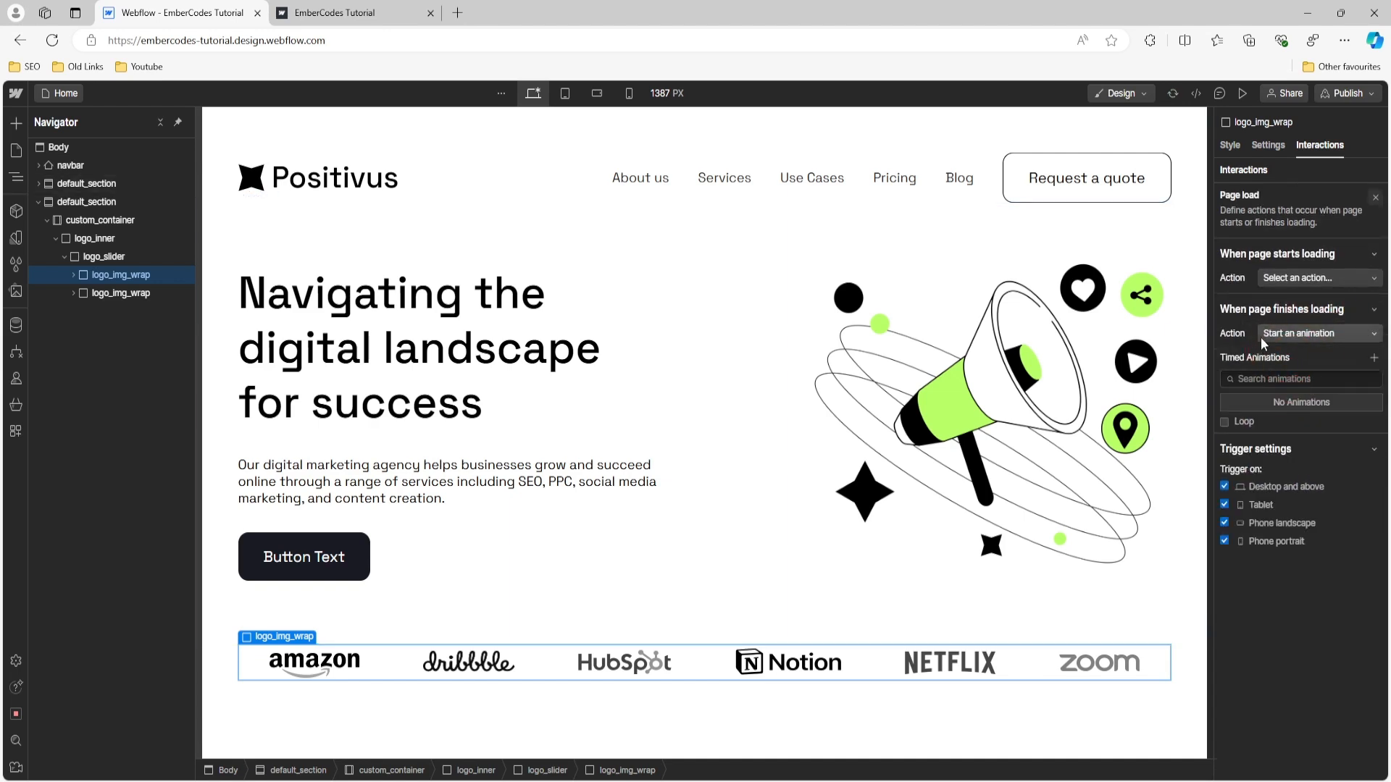
# - Create a new timed animation named Logo Infinite Slider
pyautogui.click(1371, 360)
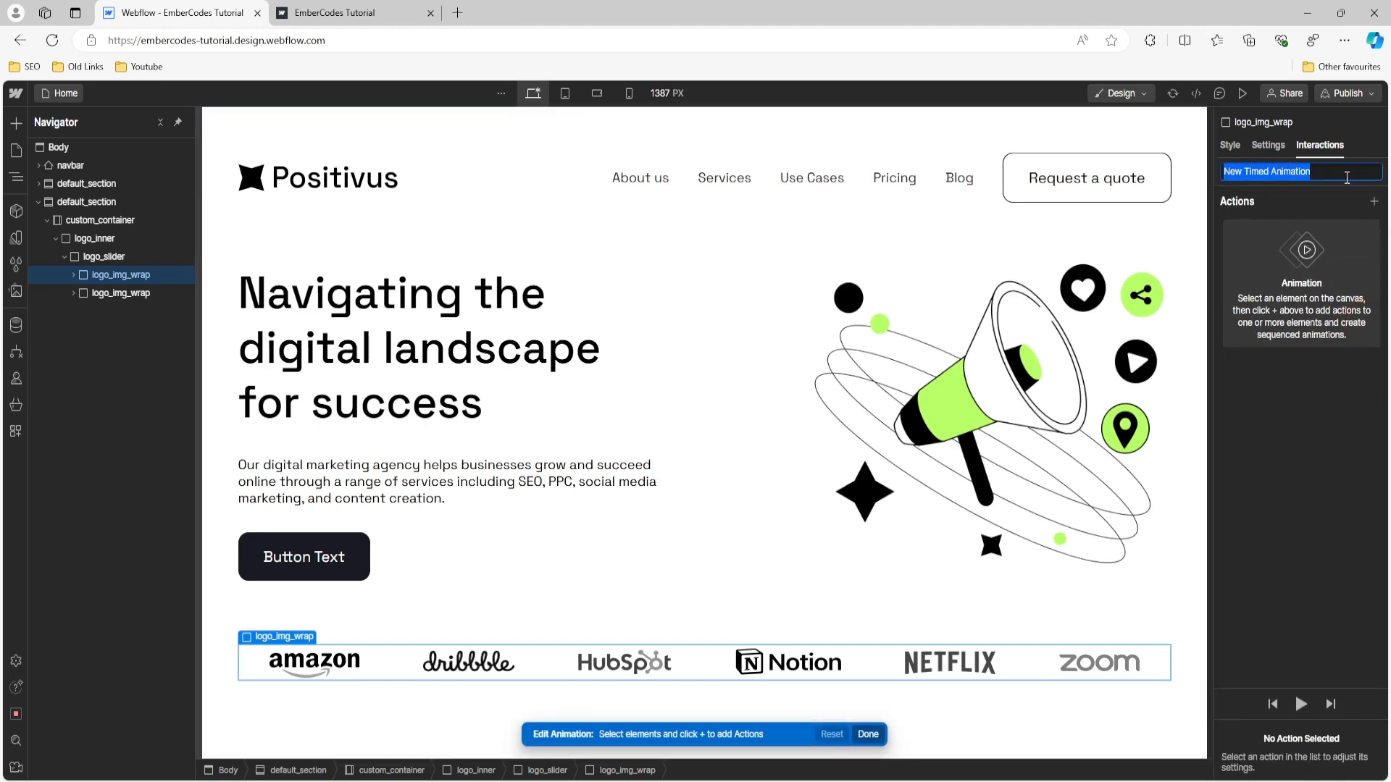
pyautogui.write('Slide')
pyautogui.press('BackSpace')
pyautogui.press('BackSpace')
pyautogui.press('BackSpace')
pyautogui.press('BackSpace')
pyautogui.press('BackSpace')
pyautogui.write('Logo I')
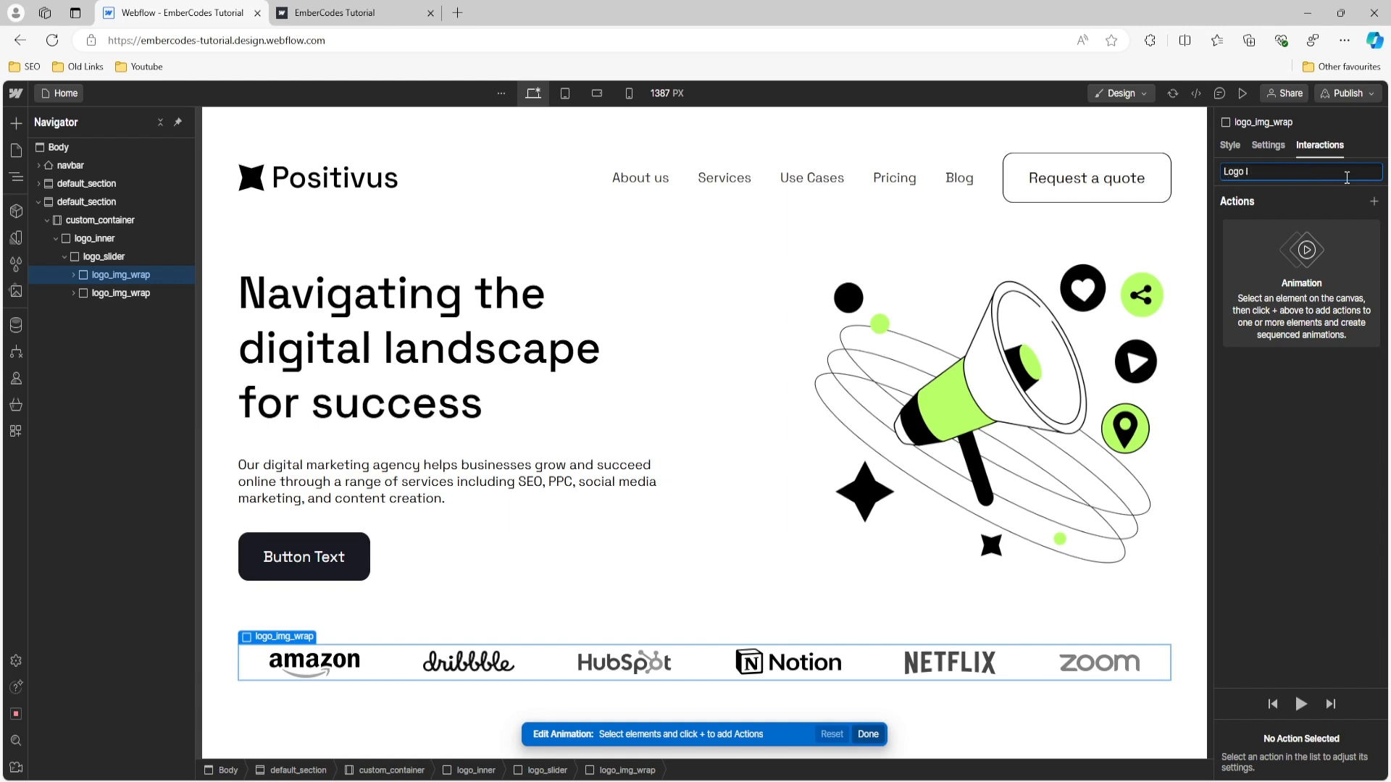
pyautogui.write('nfini')
pyautogui.write('te SL')
pyautogui.write('ider')
pyautogui.press('Return')
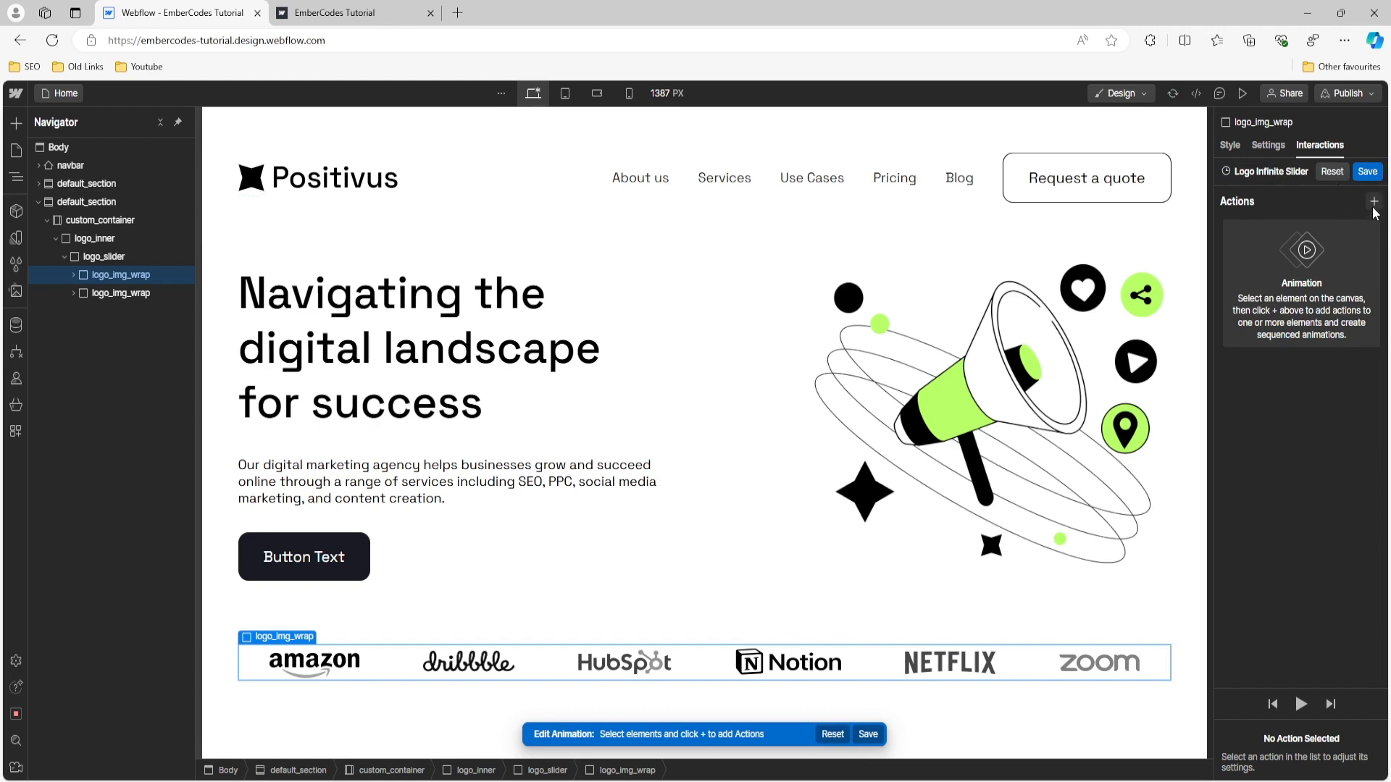
# - Add a Move action of -100% on the X axis that affects all elements with the logo_img_wrap class
pyautogui.click(1374, 202)
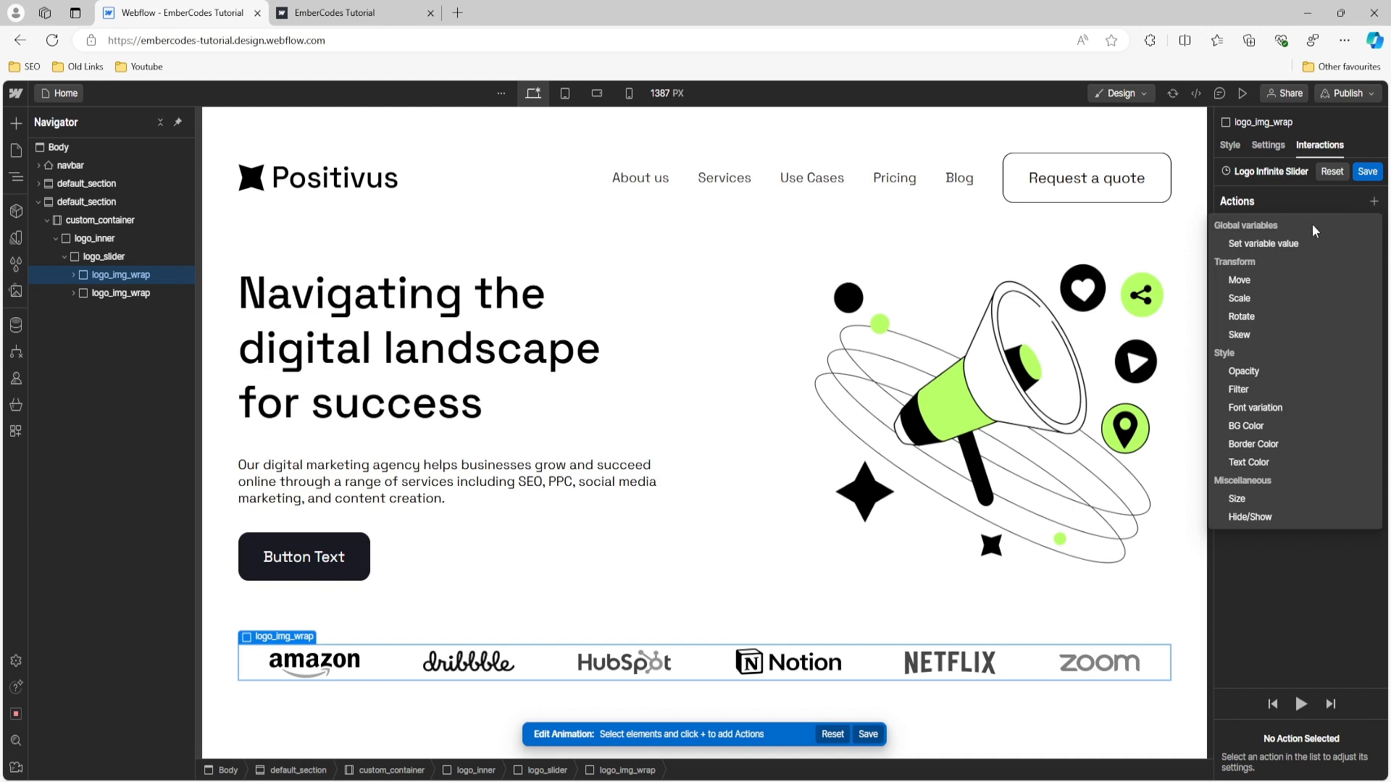
pyautogui.click(1251, 288)
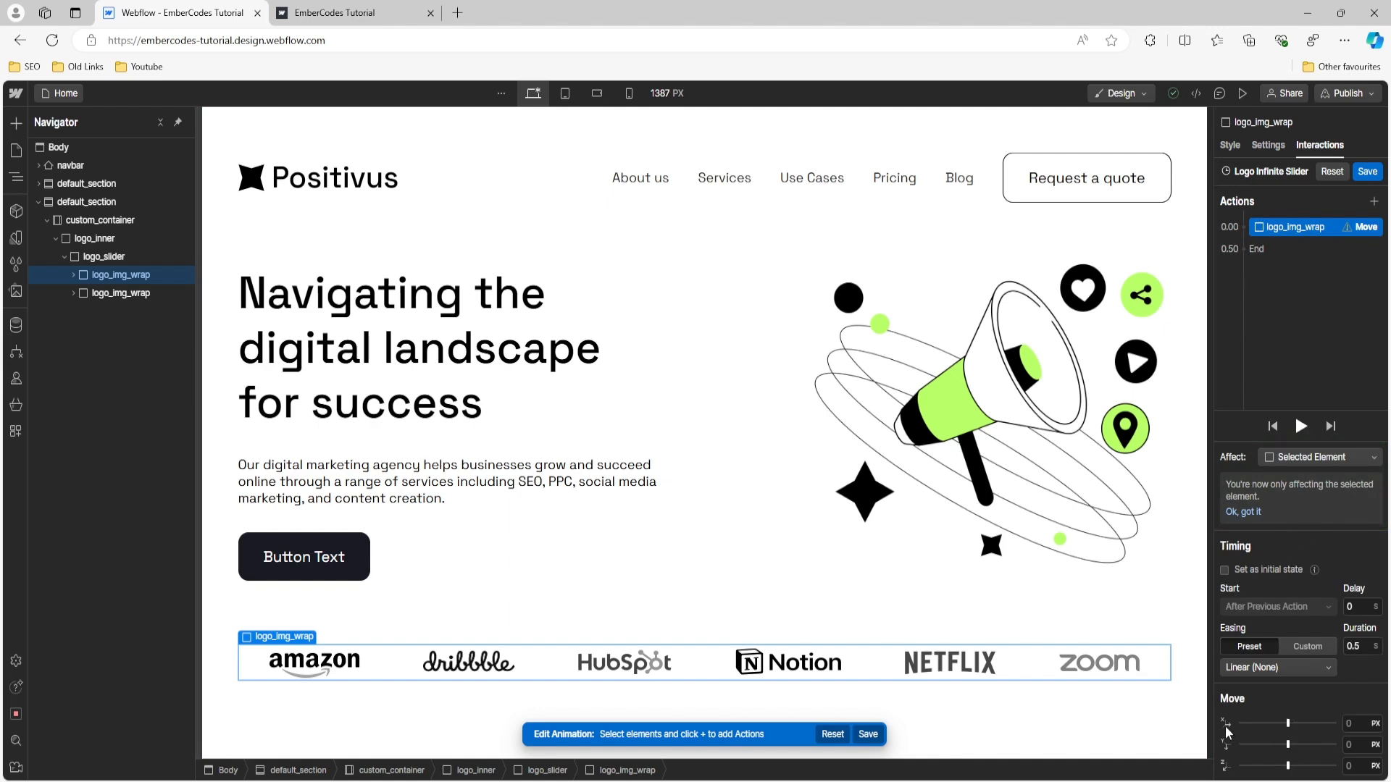
pyautogui.click(1365, 724)
pyautogui.write('-100%')
pyautogui.press('Return')
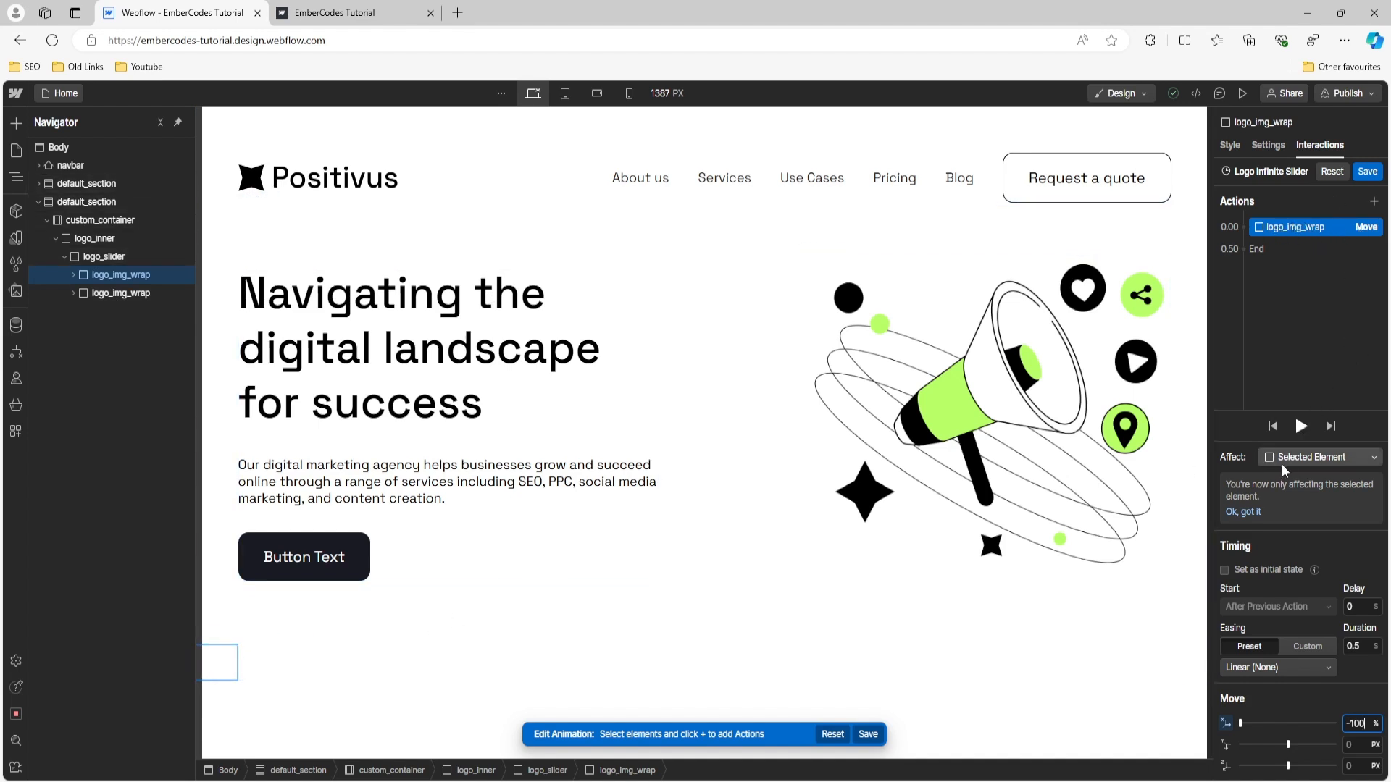
pyautogui.click(1340, 457)
pyautogui.click(1292, 439)
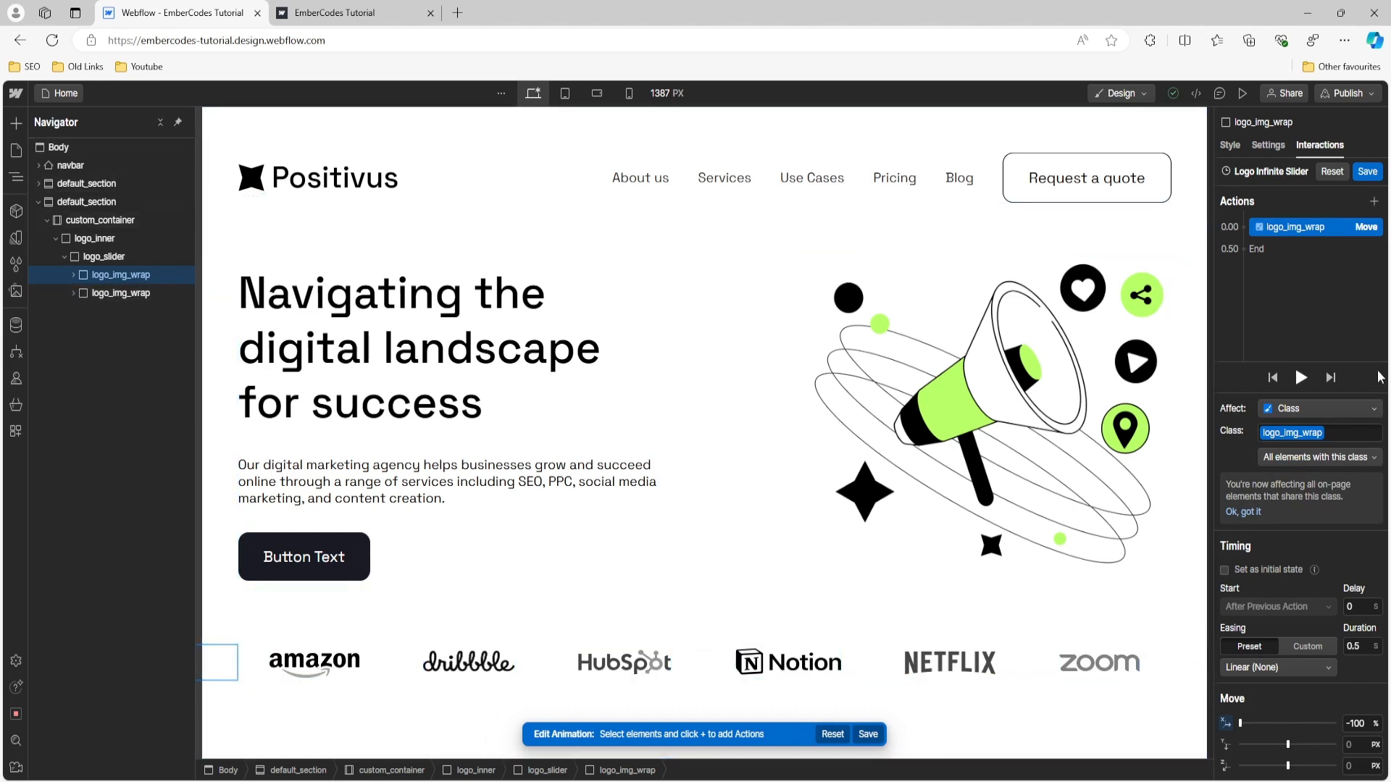
# - Save the Logo Infinite Slider animation with looping enabled and preview it
pyautogui.click(1366, 173)
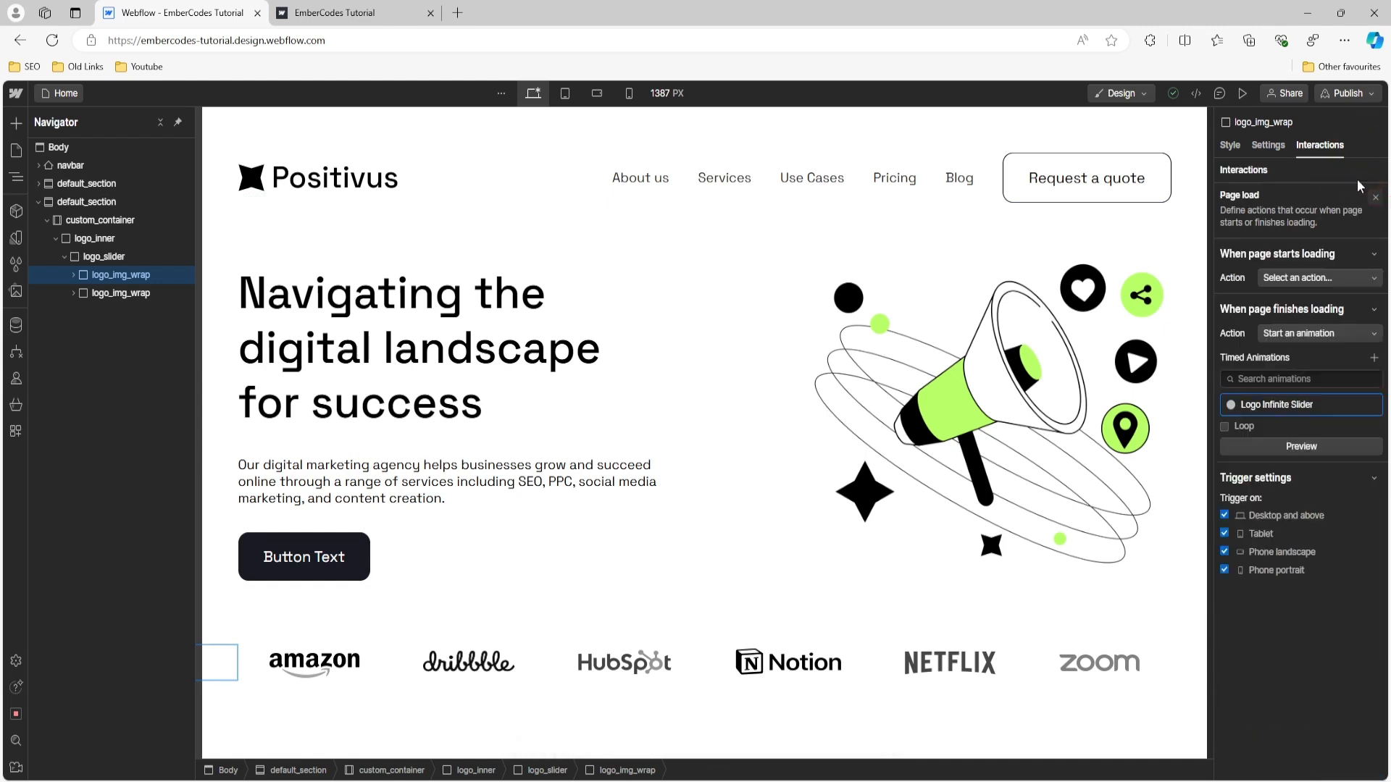
pyautogui.click(1259, 446)
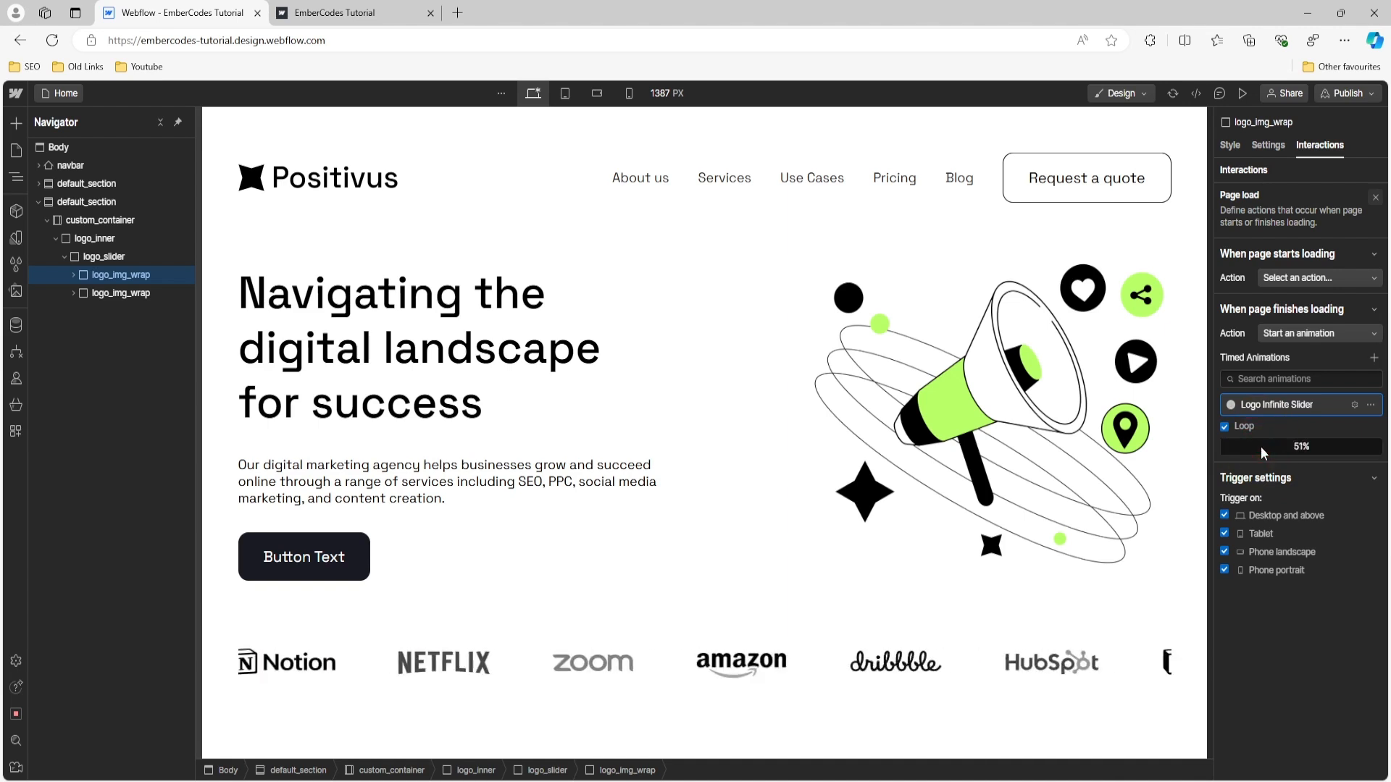
# - Set the duration of the logo_img_wrap Move action to 10 seconds, save the Logo Infinite Slider animation and preview it
pyautogui.click(1272, 404)
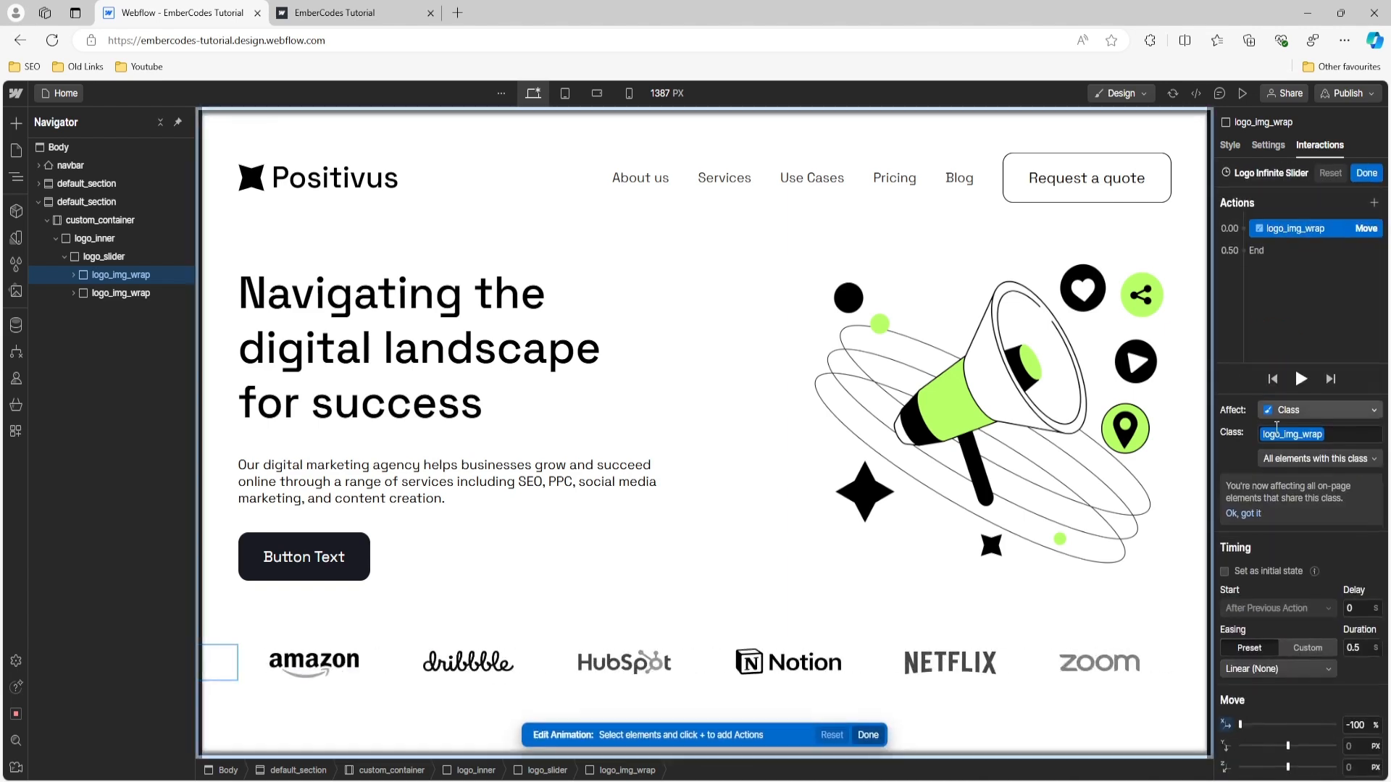
pyautogui.click(1355, 646)
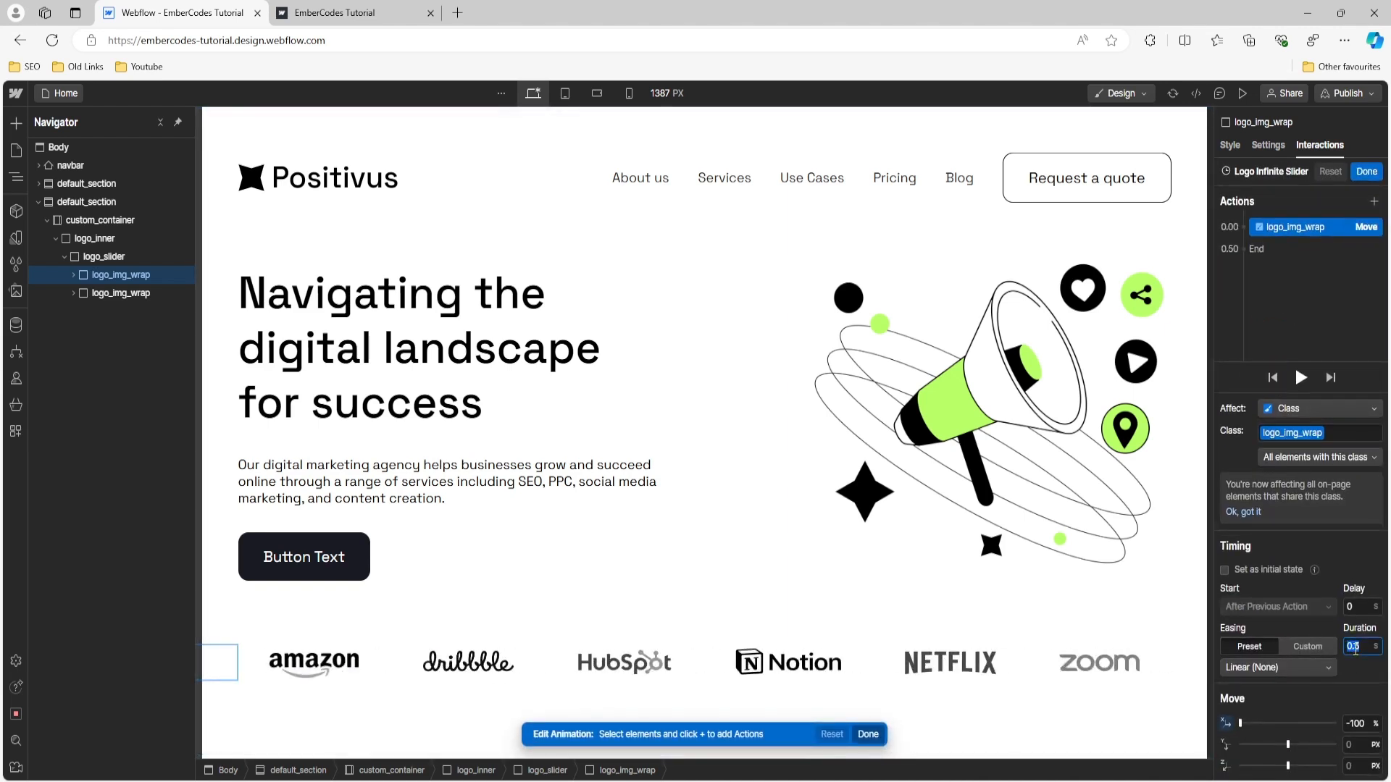
pyautogui.write('10')
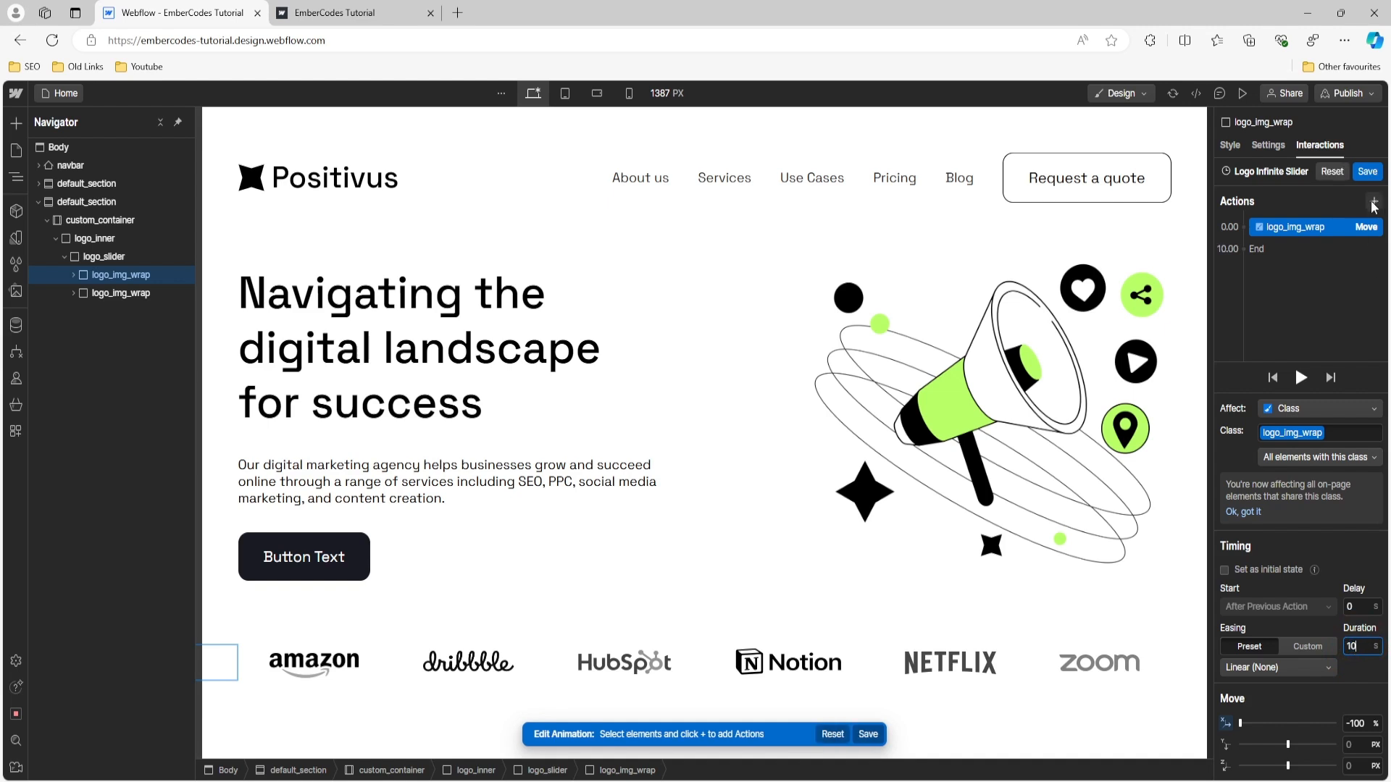
pyautogui.click(1369, 172)
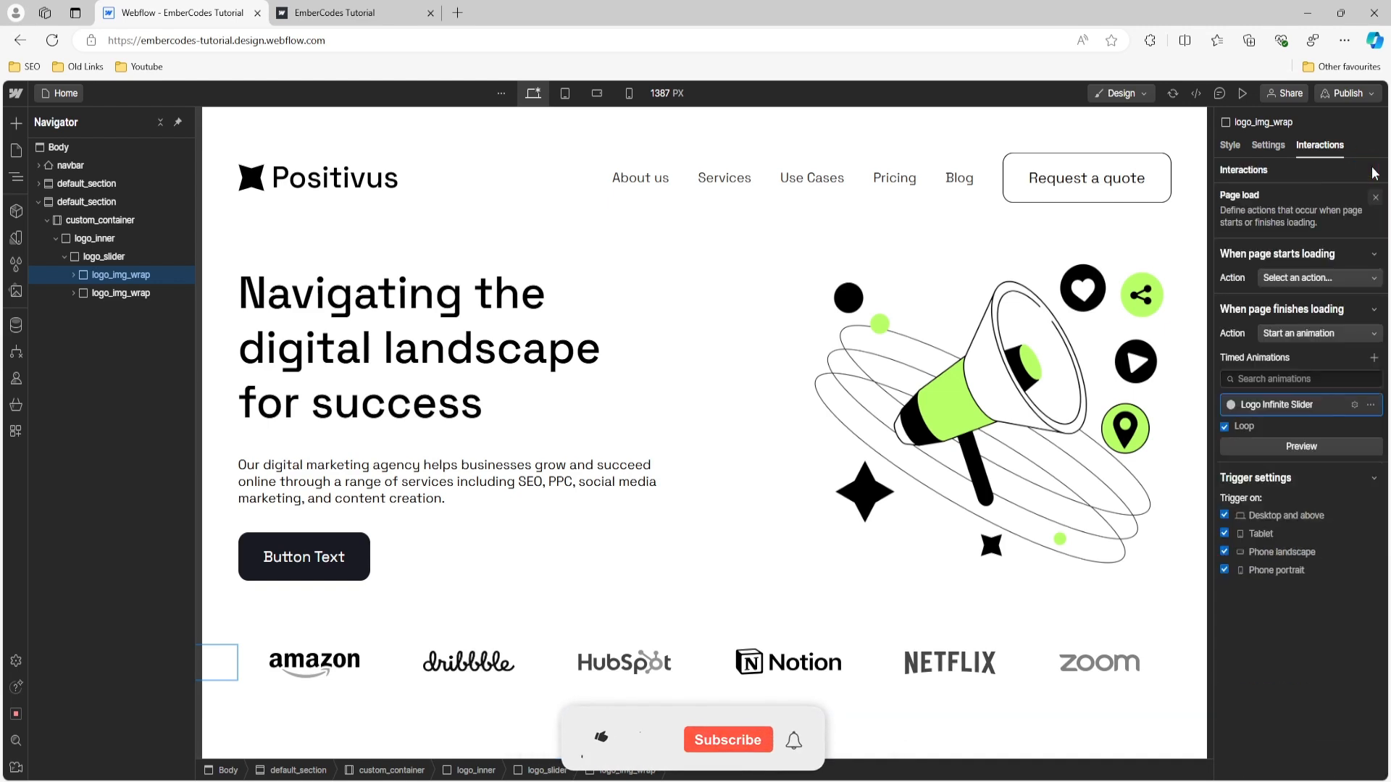
pyautogui.click(1241, 446)
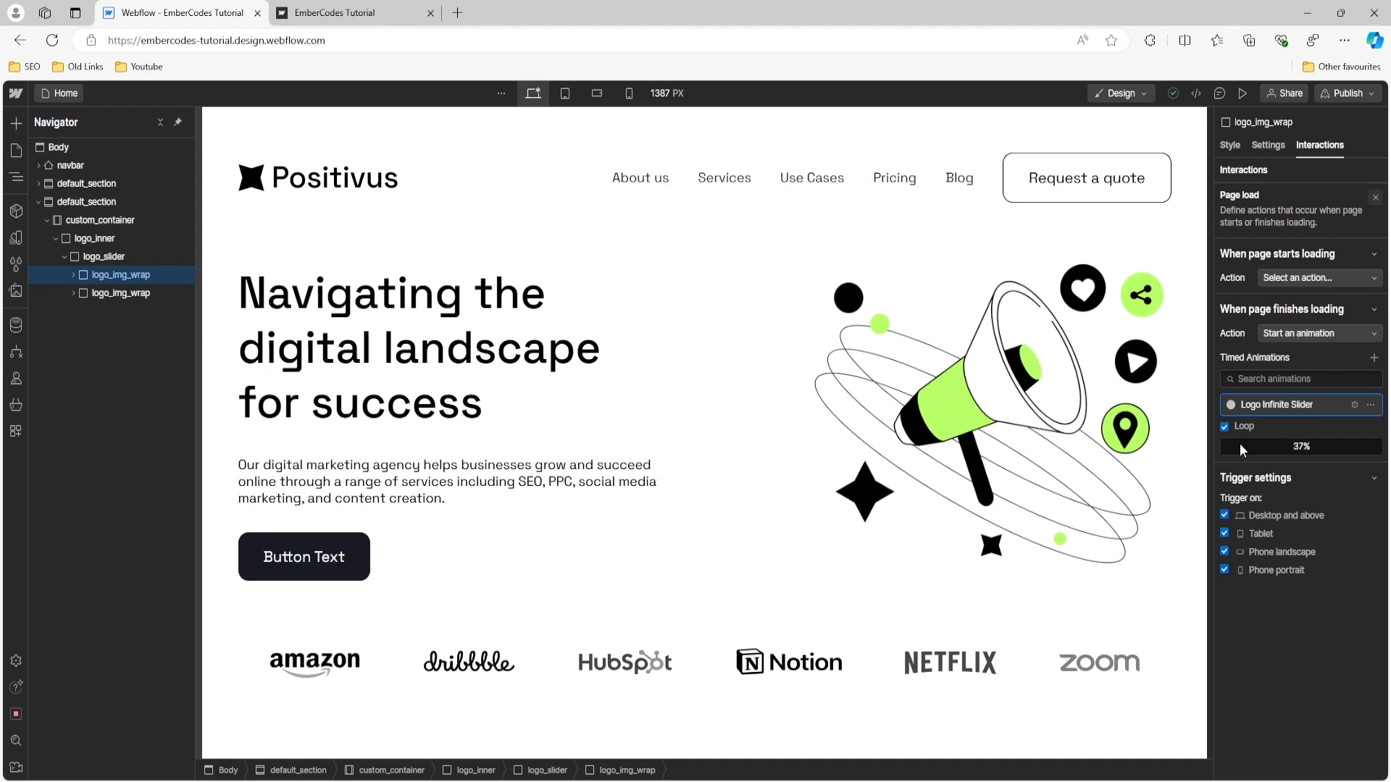
pyautogui.click(1262, 441)
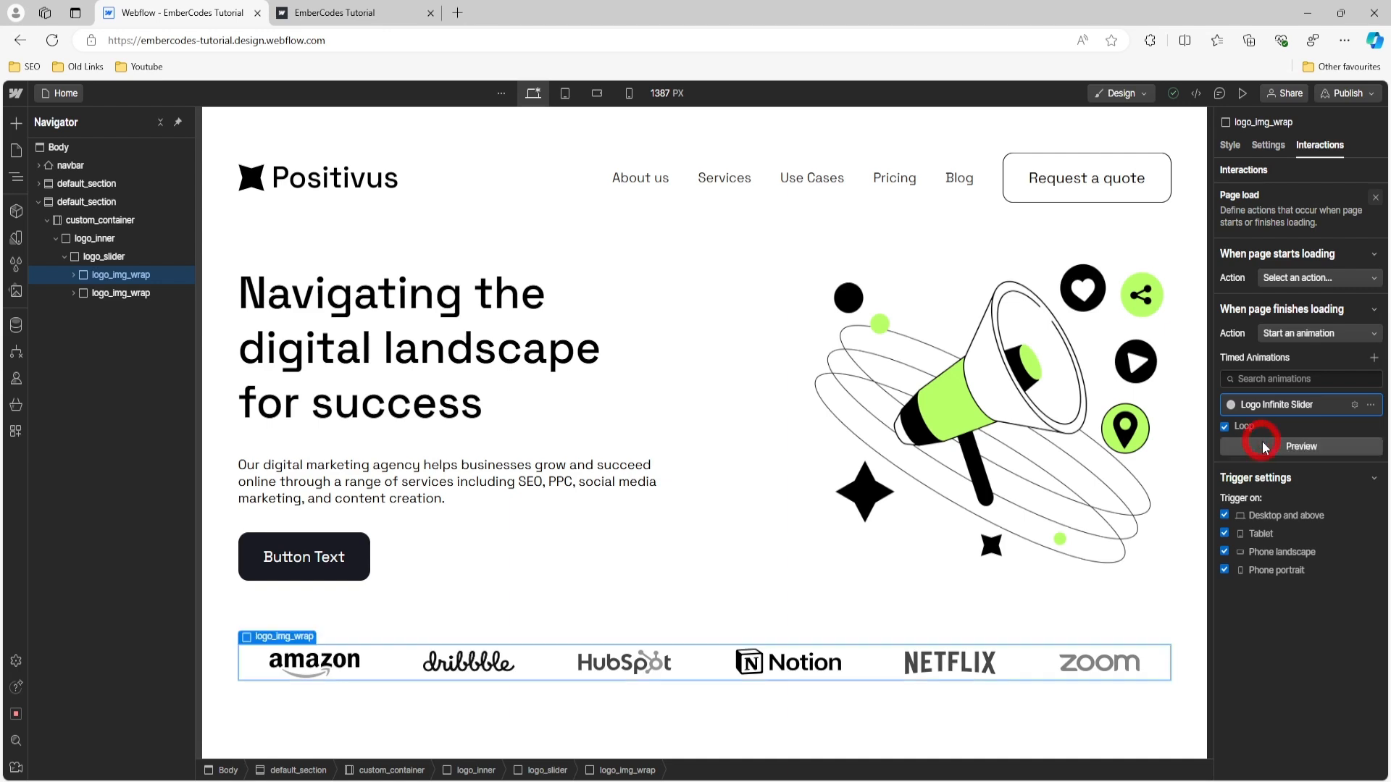
# - Duplicate the Move action in Logo Infinite Slider, set the first one's X move to 0%, adjust its duration and save the animation
pyautogui.click(1297, 405)
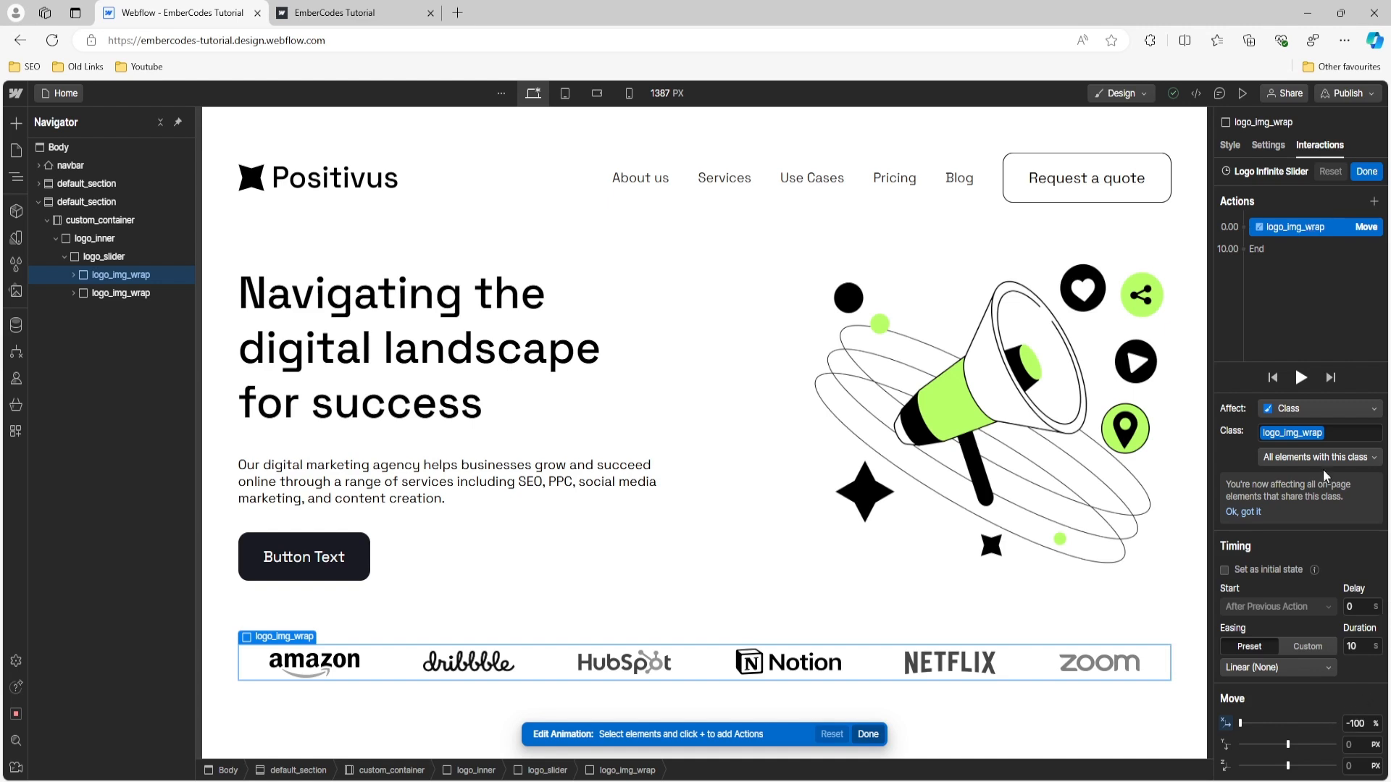
pyautogui.rightClick(1311, 219)
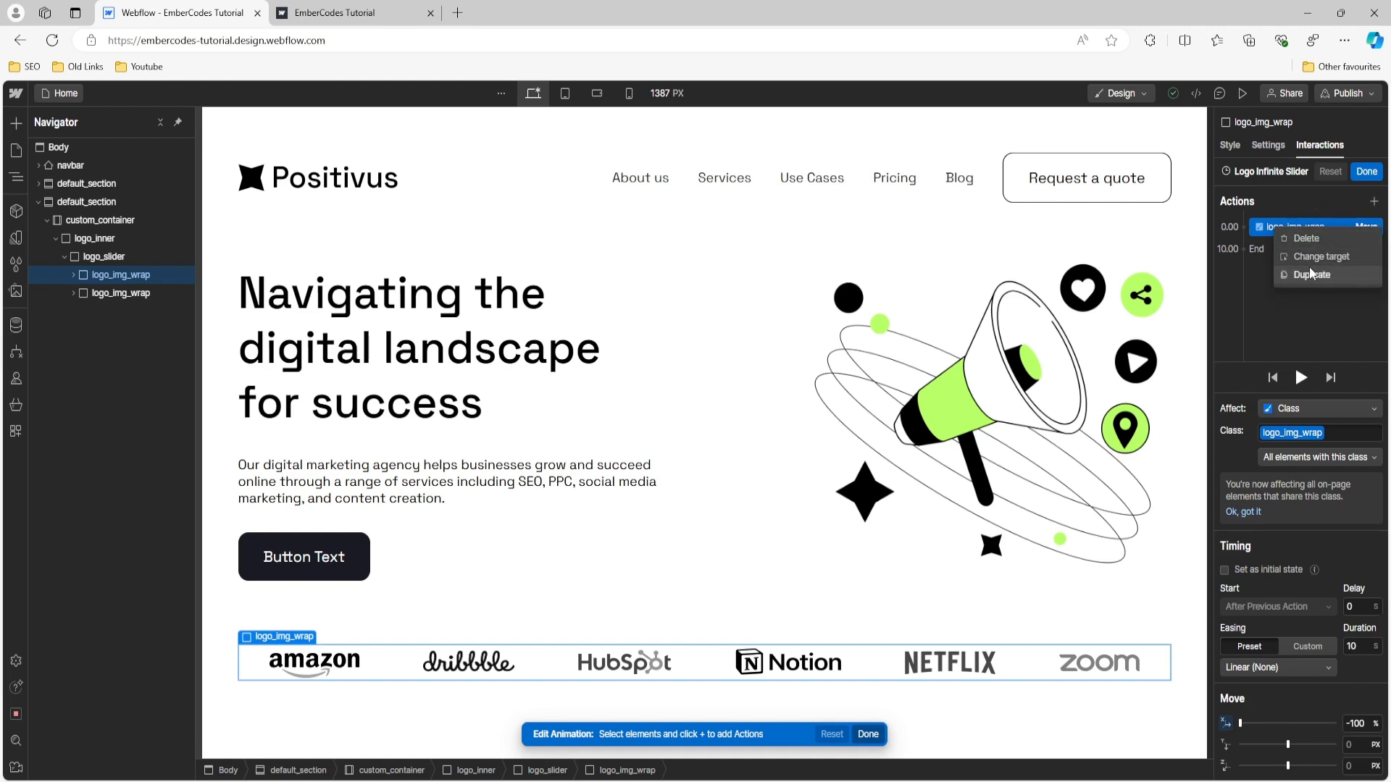
pyautogui.click(1310, 268)
pyautogui.click(1299, 227)
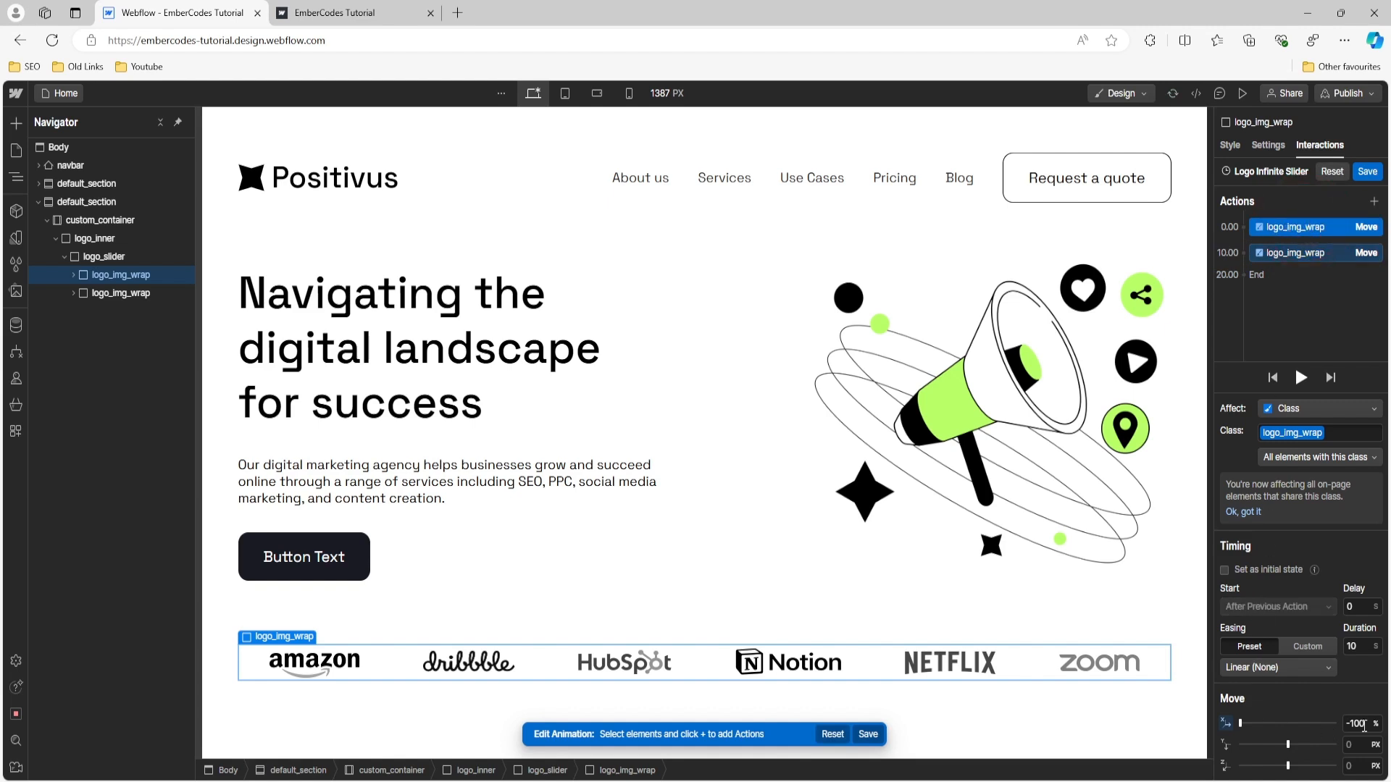
pyautogui.click(1356, 725)
pyautogui.write('0')
pyautogui.click(1352, 646)
pyautogui.click(1367, 172)
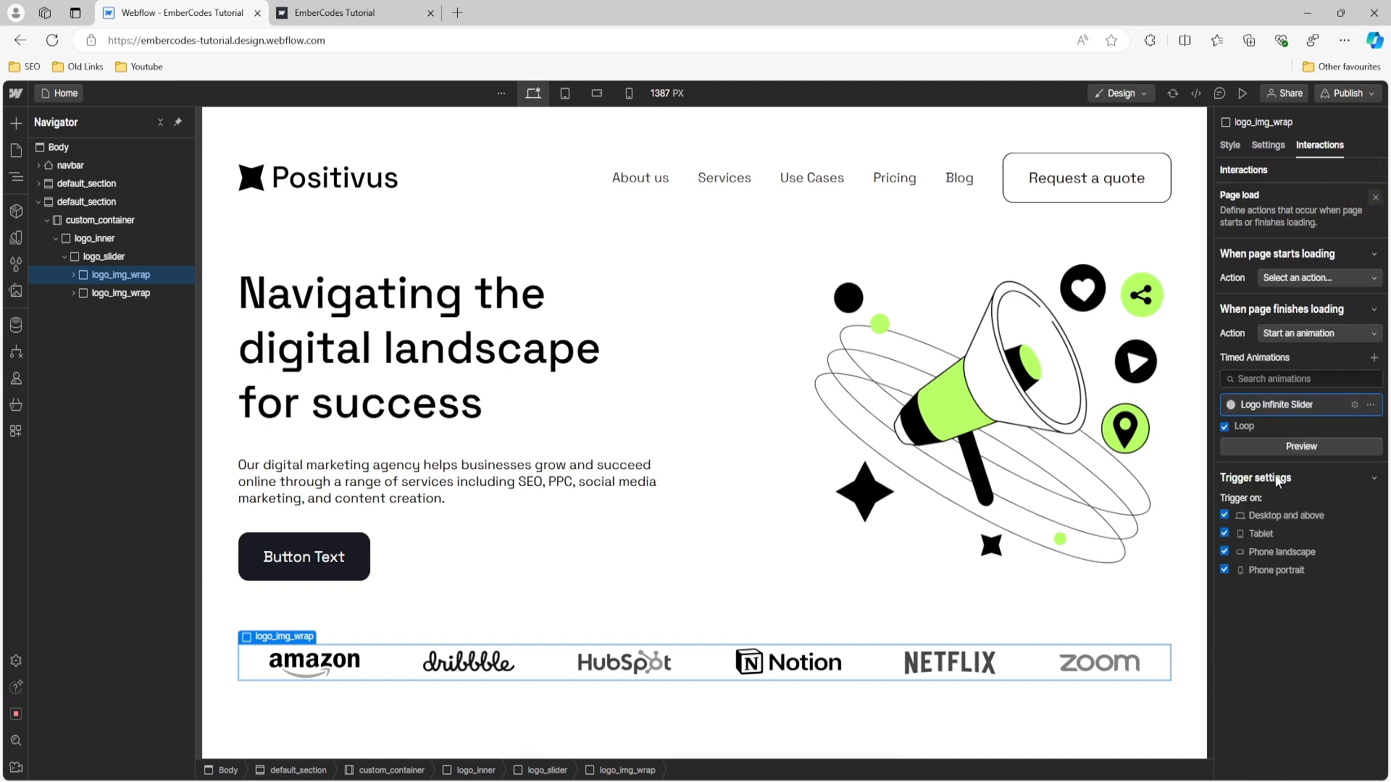
# - Preview the looping logo animation and compare it with the logo row in the Figma design, returning to Webflow
pyautogui.click(1279, 449)
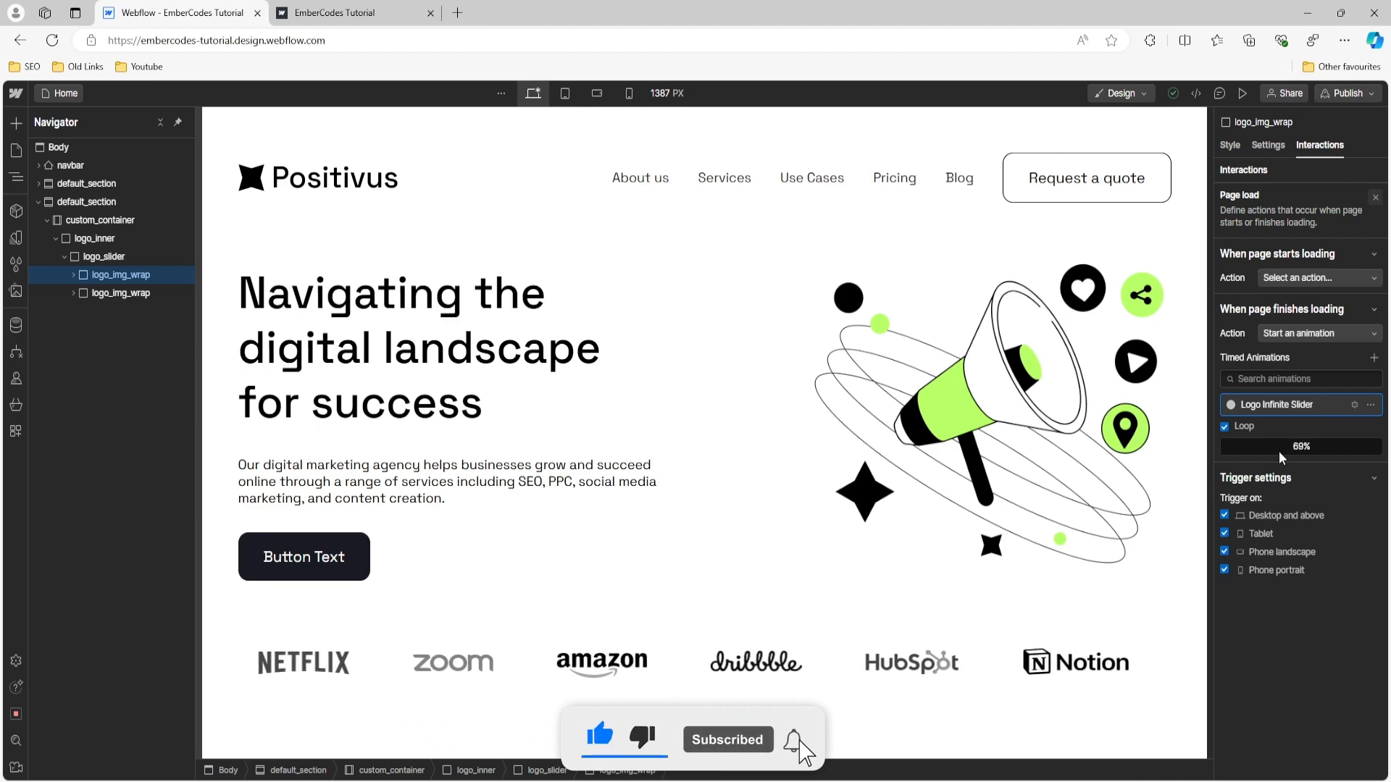
pyautogui.click(777, 781)
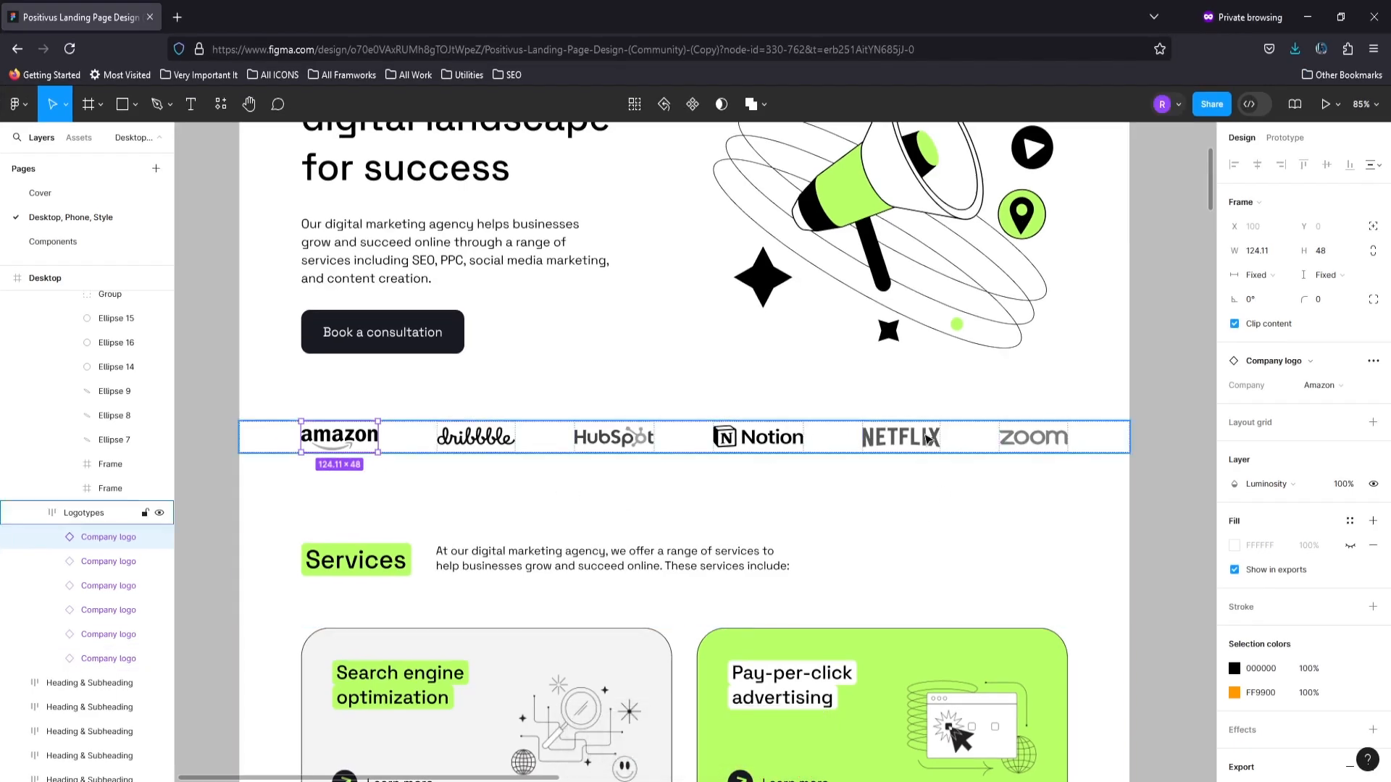
pyautogui.click(777, 781)
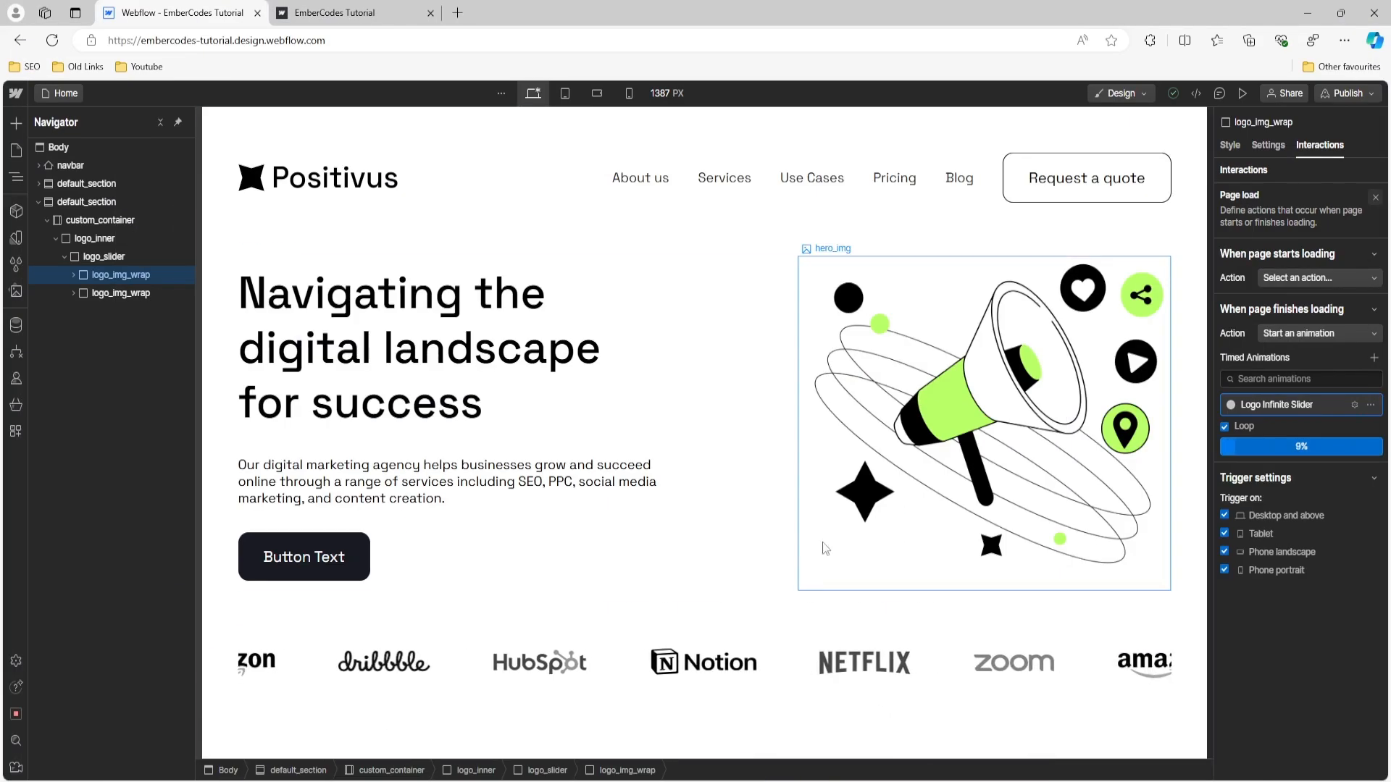